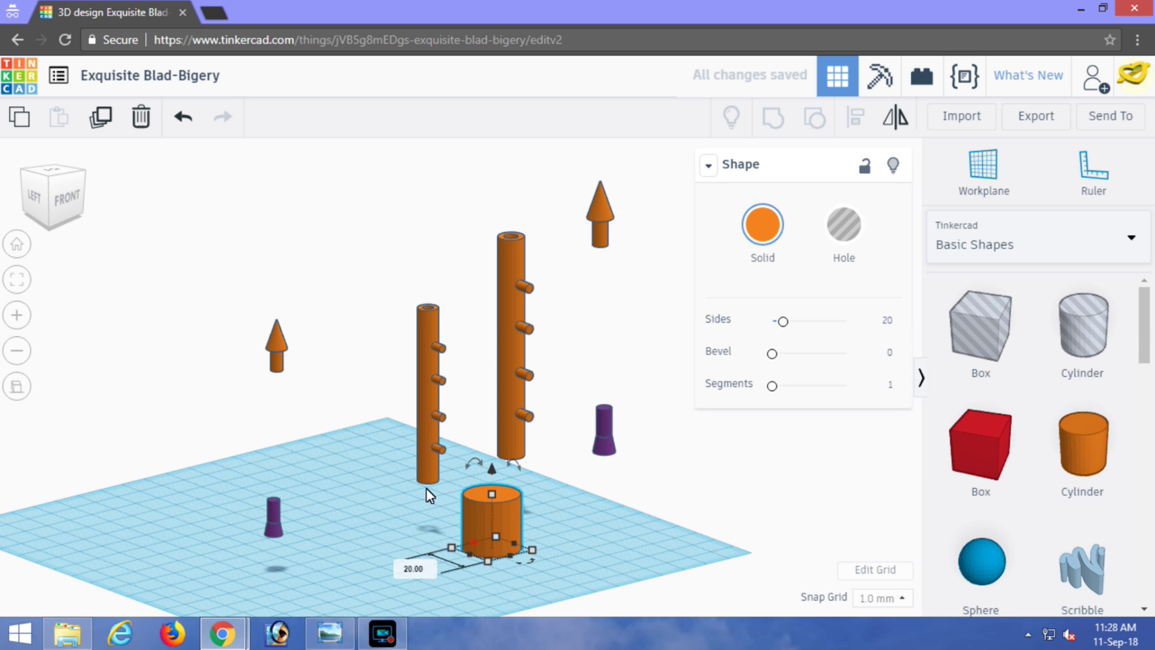
- Set both the length and width of the selected cylinder's base to 22 mm
scroll(575, 520, "up", 3)
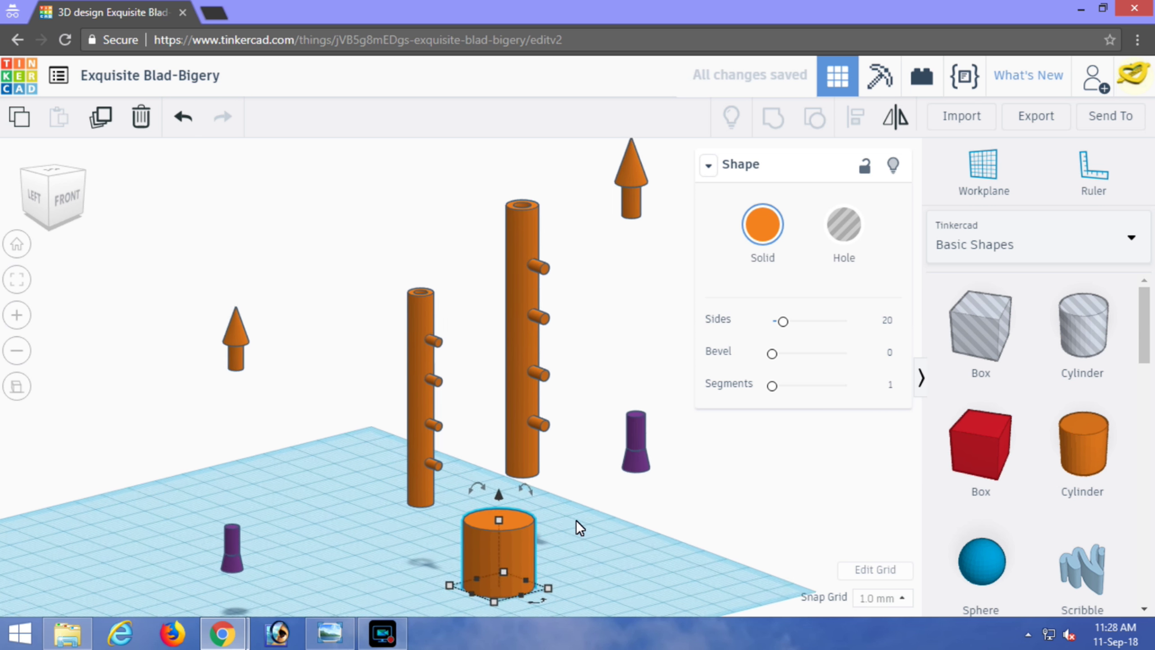
scroll(592, 545, "up", 2)
middle_click_drag(603, 562, 505, 289)
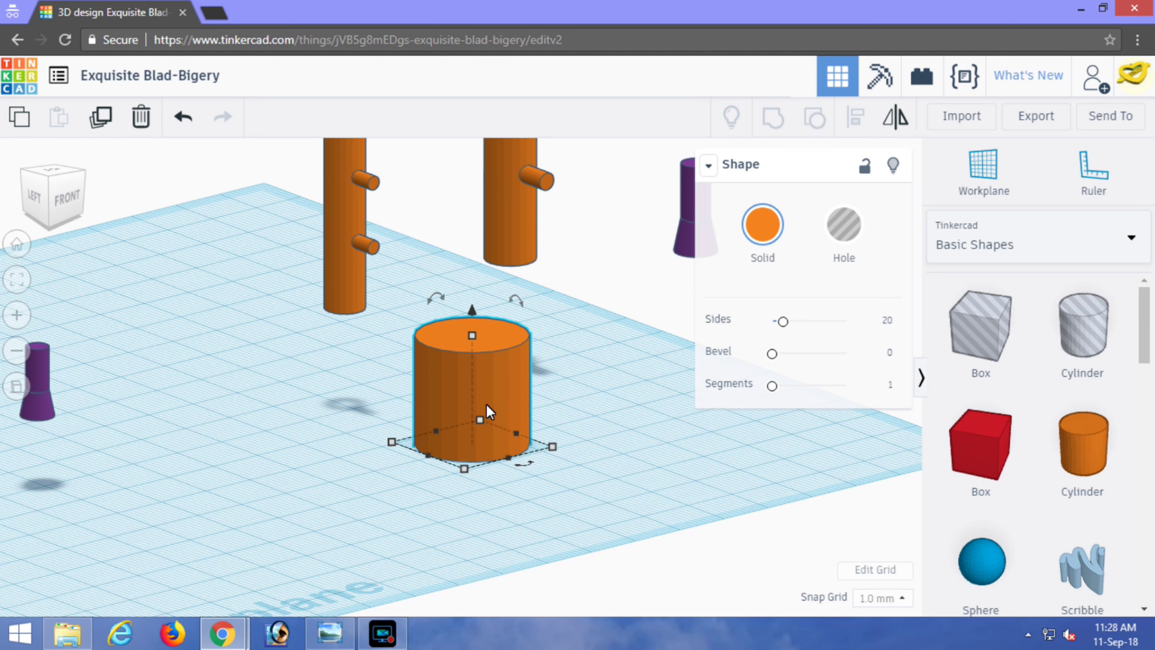
mouse_move(553, 448)
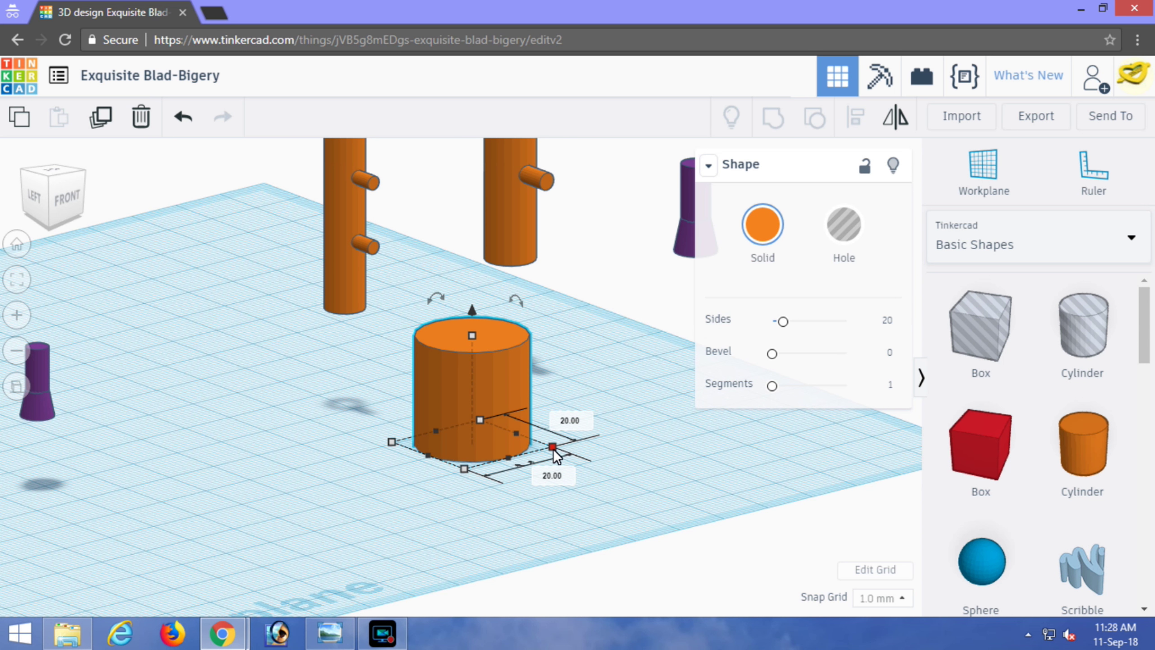
left_click(566, 416)
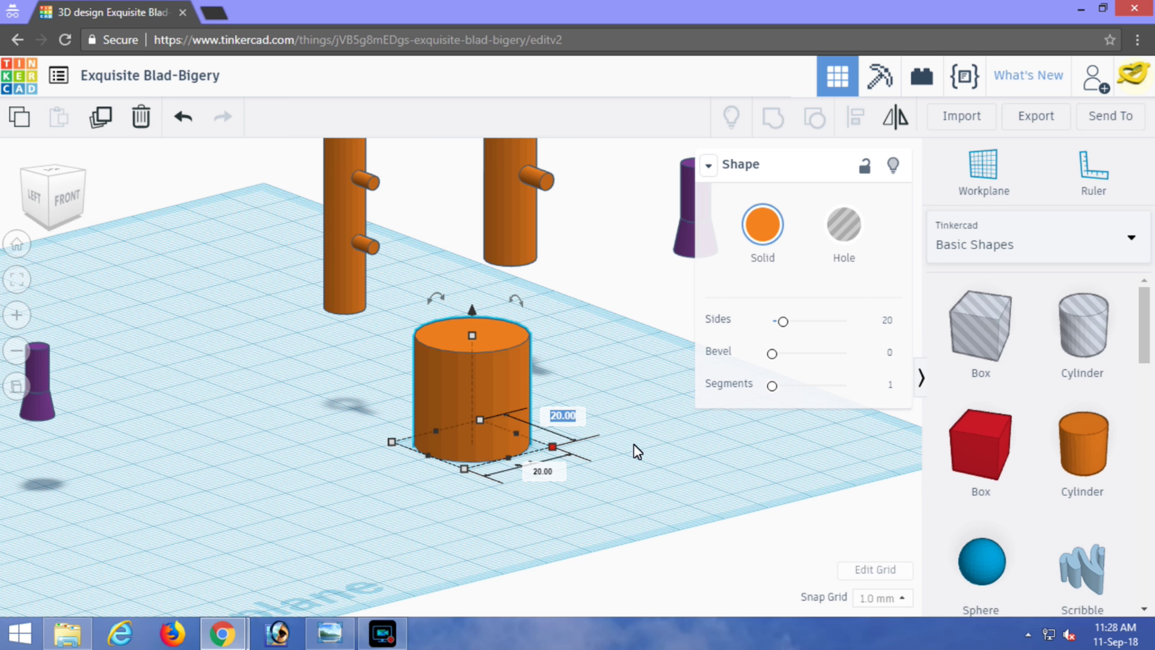
type("22")
key("Return")
left_click(550, 476)
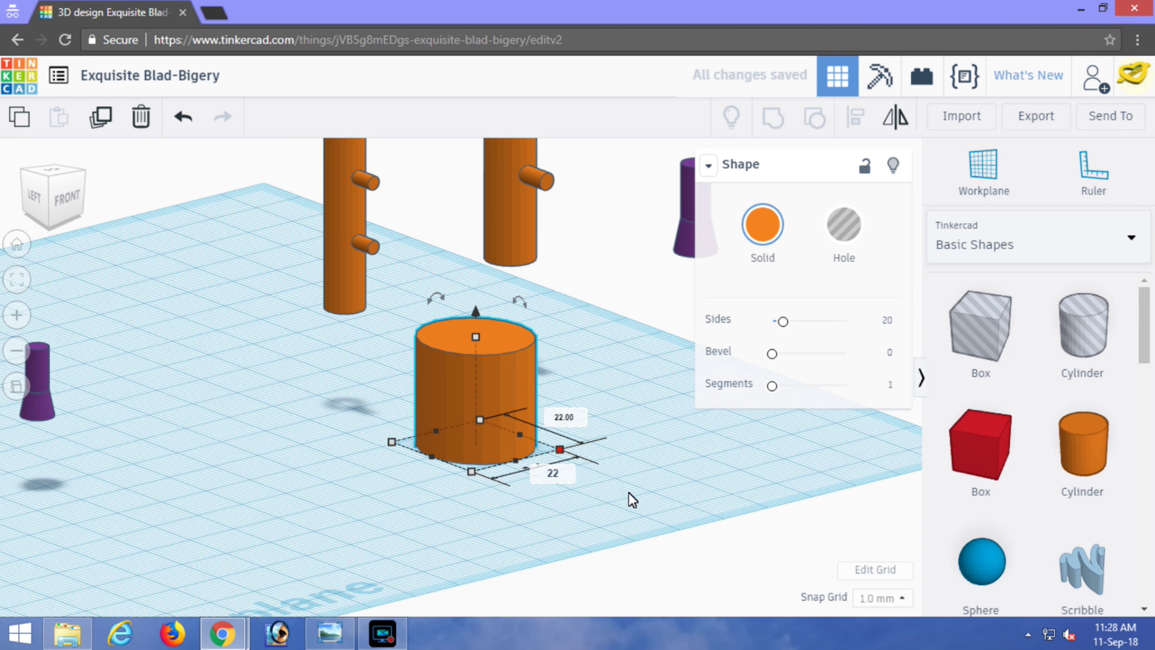
type("22")
key("Return")
- Set the height of the 22 mm wide cylinder to 146 mm and deselect it
scroll(628, 491, "down", 5)
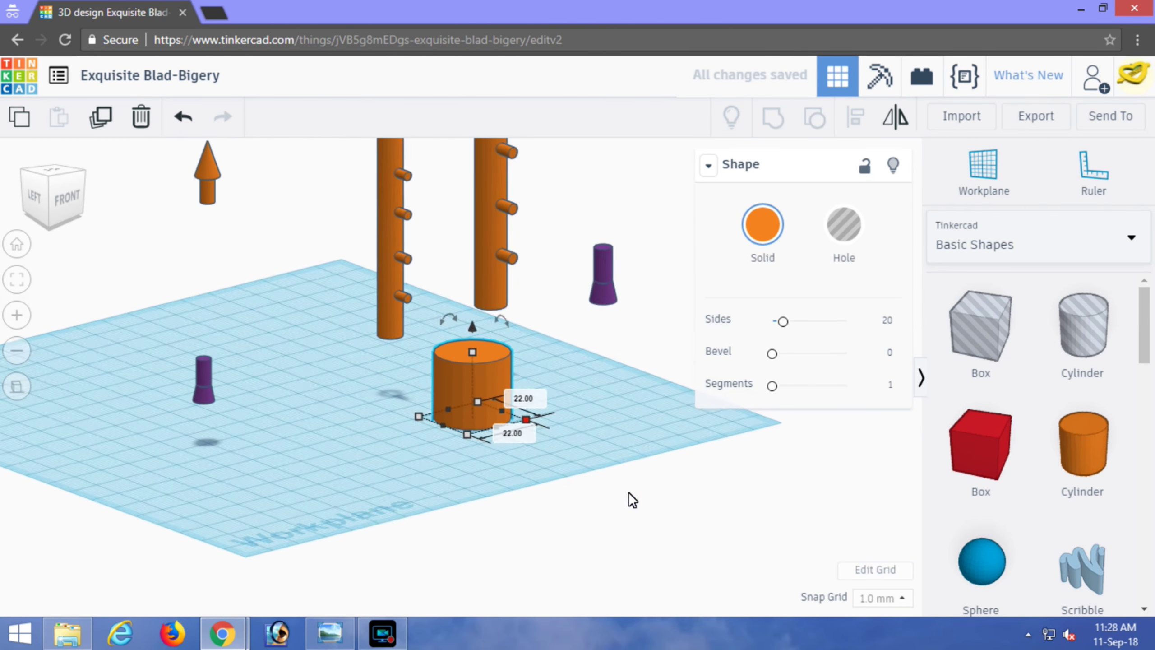
left_click(471, 359)
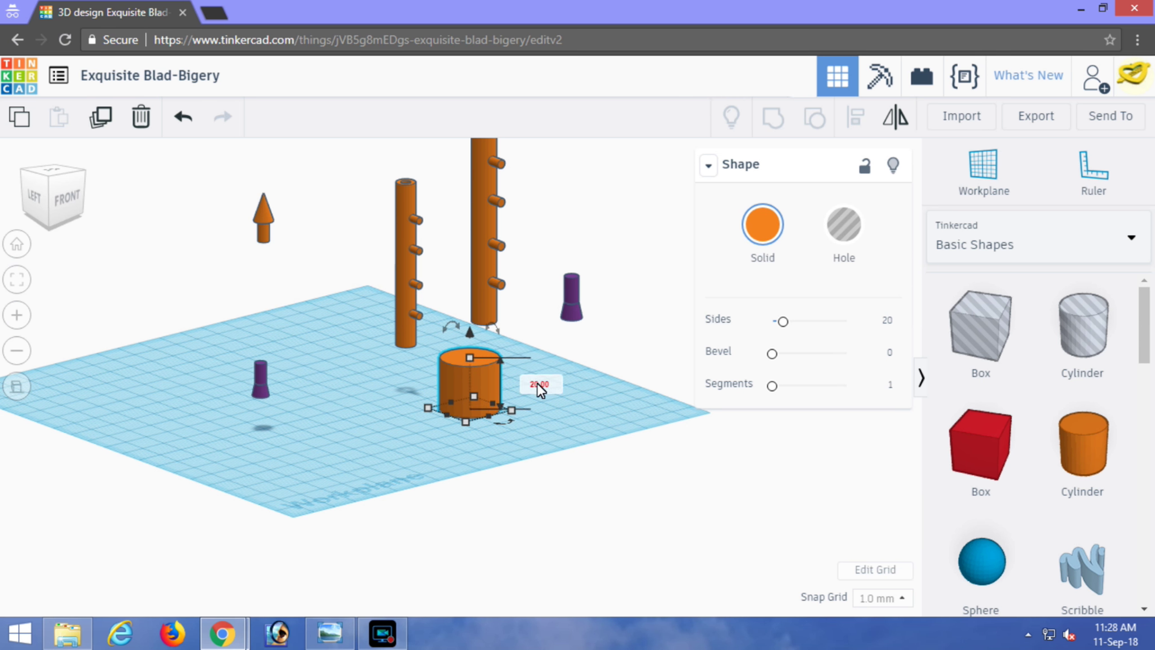
type("146")
key("Return")
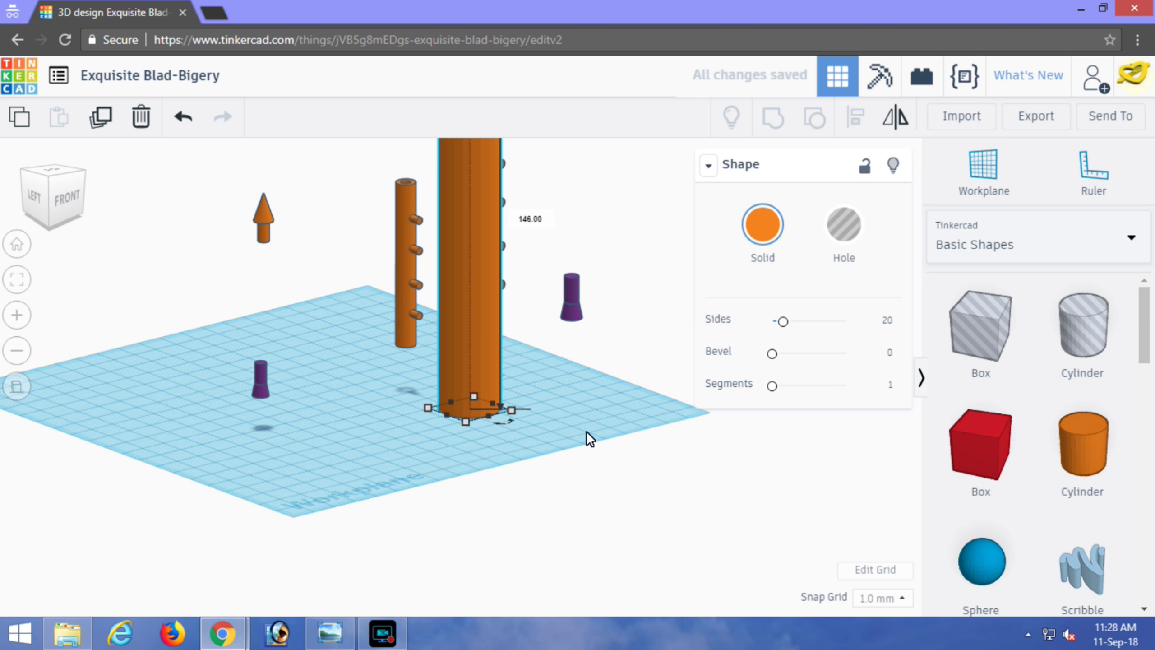
key("f")
right_click_drag(600, 438, 543, 452)
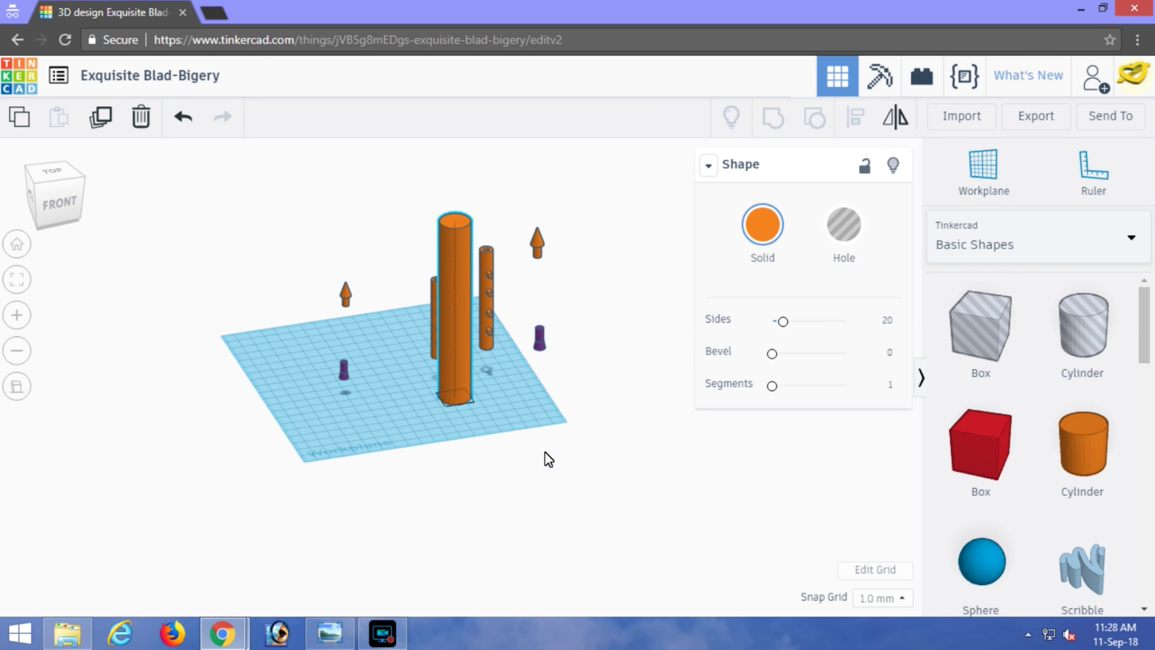
left_click(572, 432)
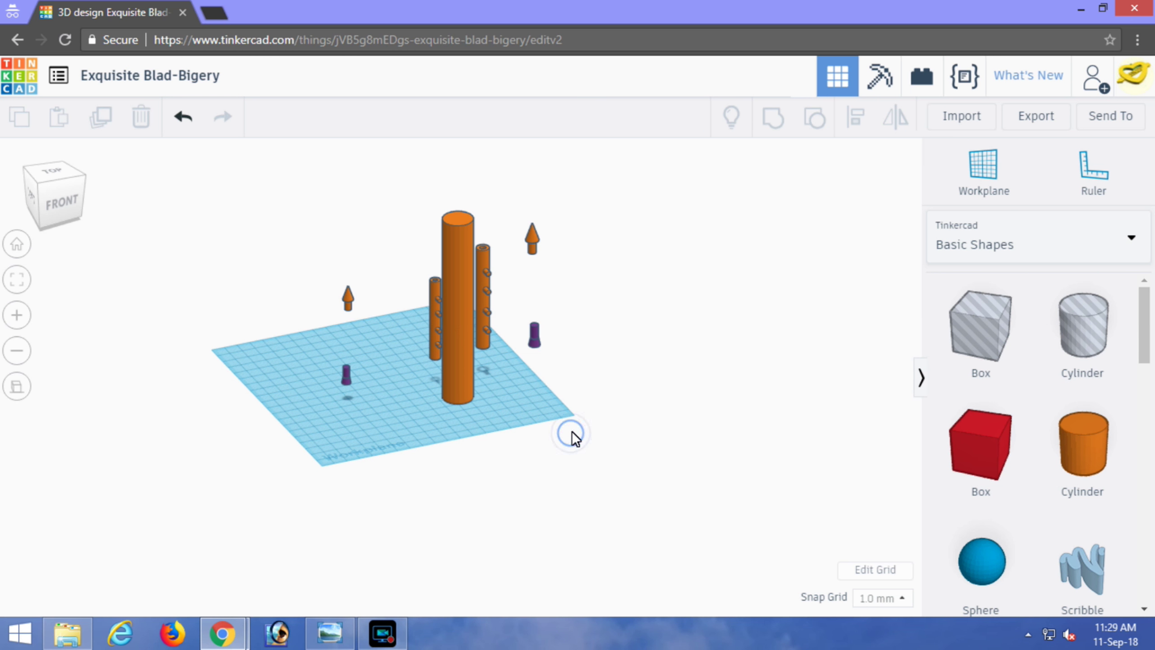
- Add a second solid cylinder to the workplane beside the tall one and set its base length and width to 17.34 mm
left_click_drag(1099, 428, 404, 423)
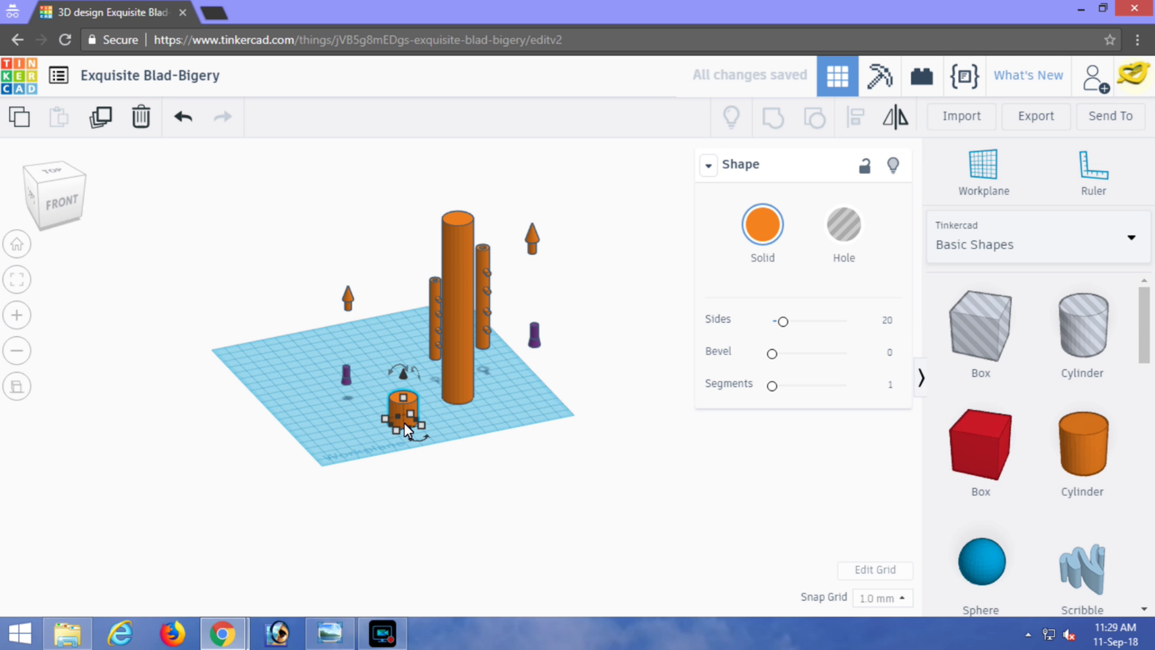
scroll(406, 431, "up", 3)
scroll(406, 432, "up", 3)
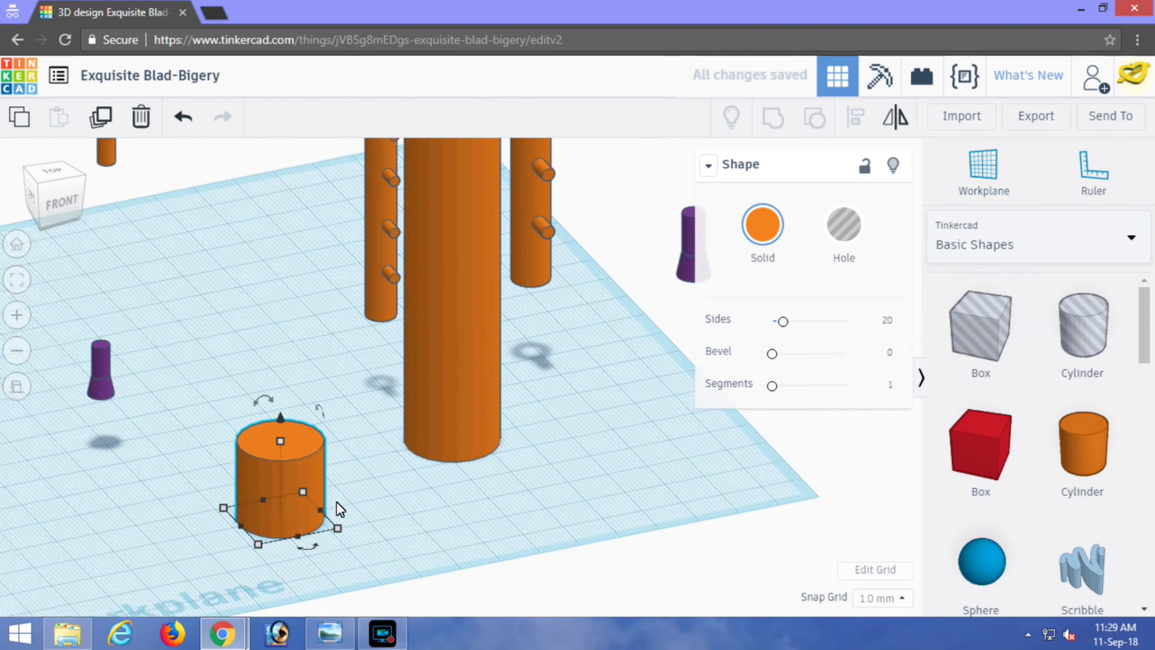
left_click(380, 503)
type("1")
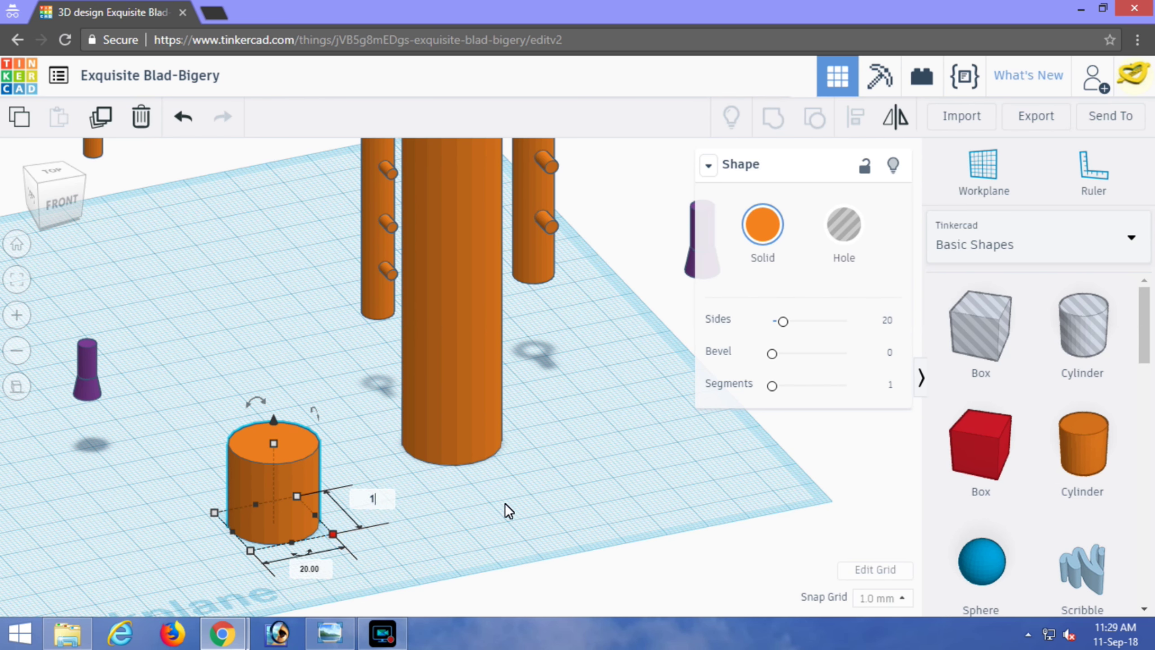
type("7.34")
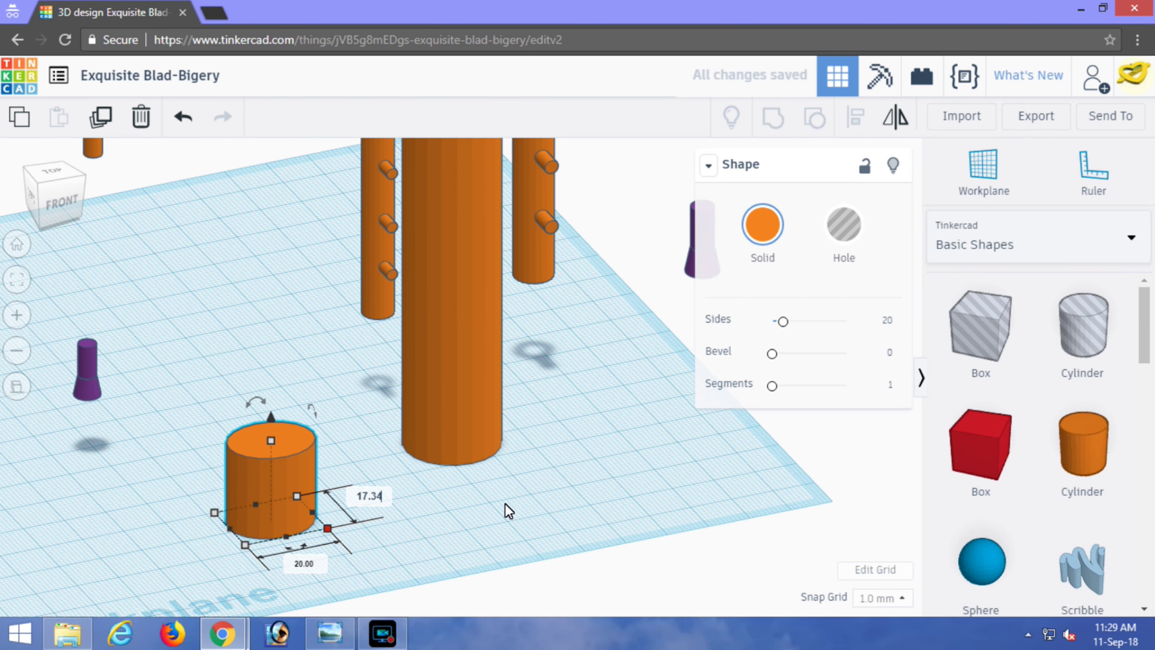
key("Return")
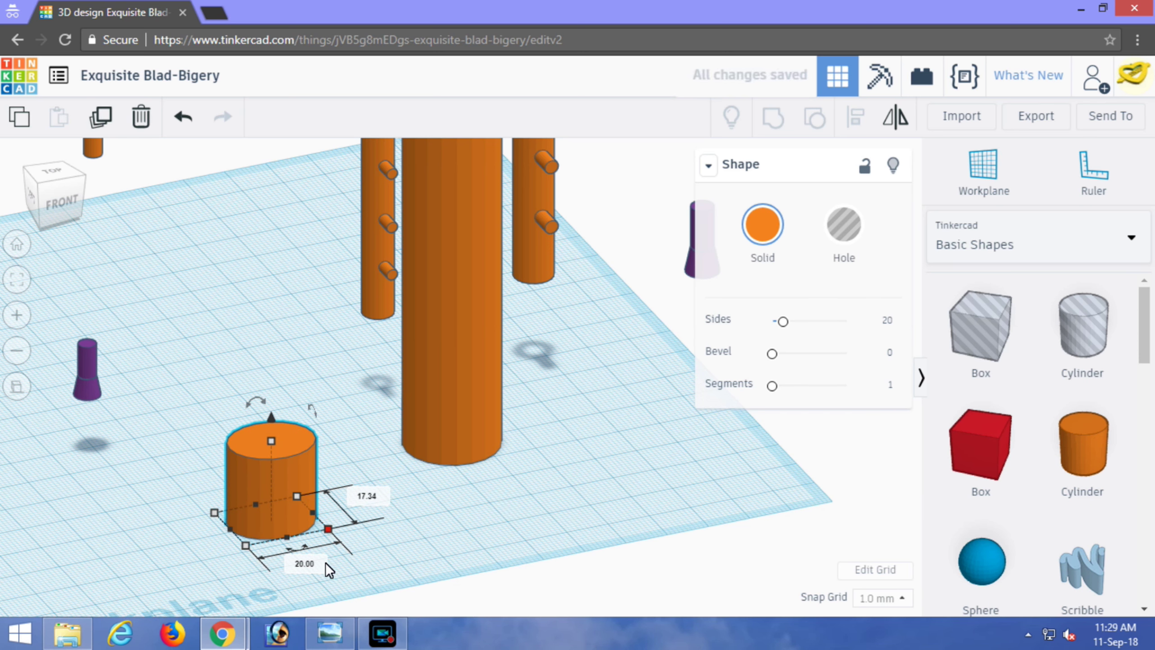
type("17.34")
key("Return")
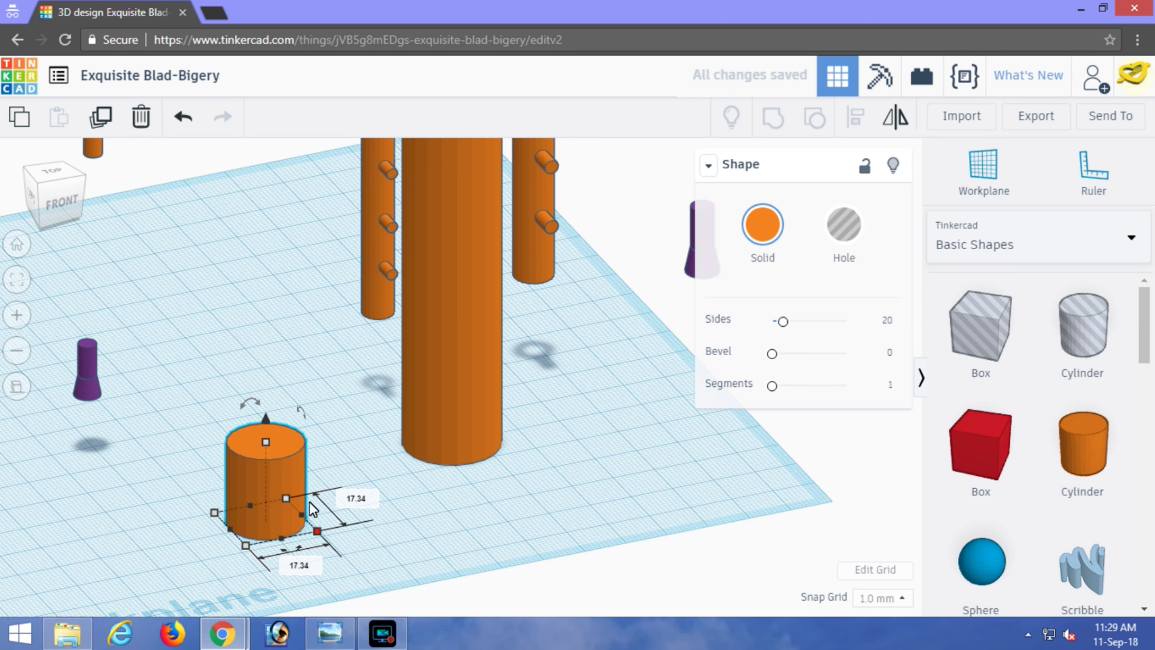
- Set the height of the 17.34 mm wide cylinder to 146 mm and deselect it
left_click(267, 442)
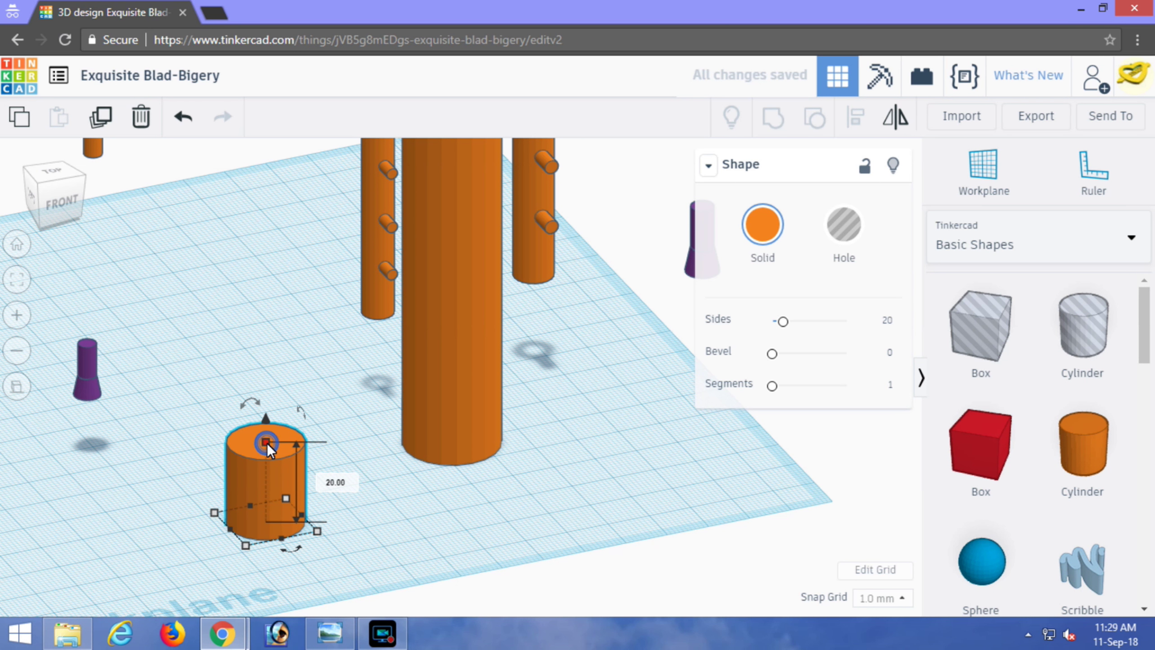
left_click(332, 485)
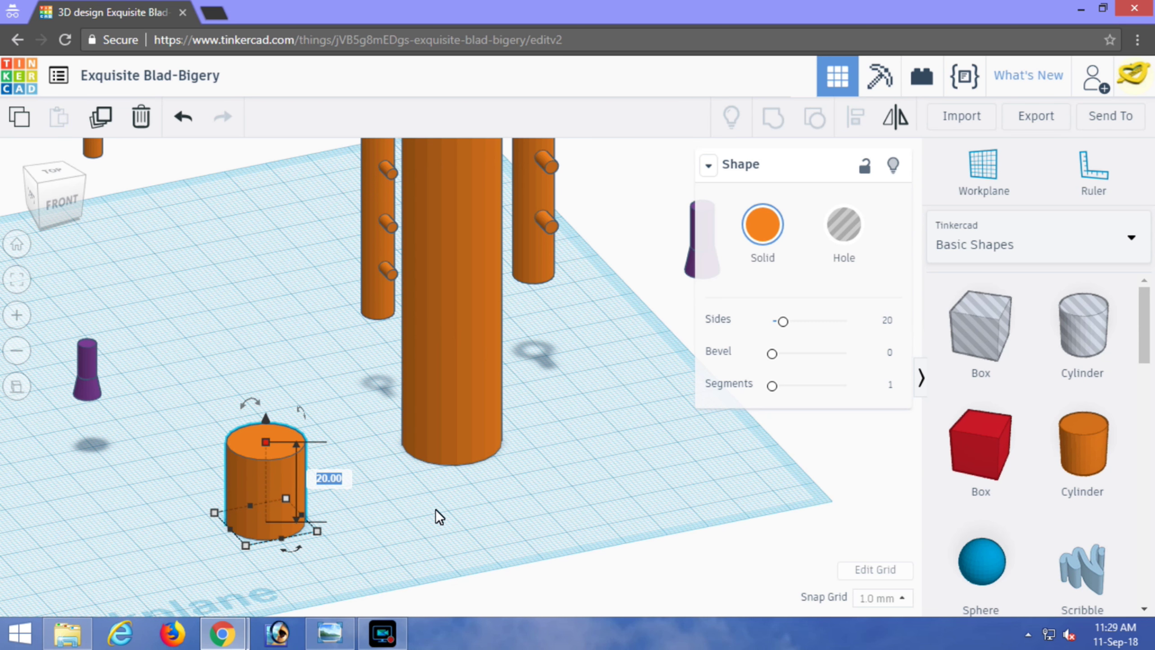
type("146")
key("Return")
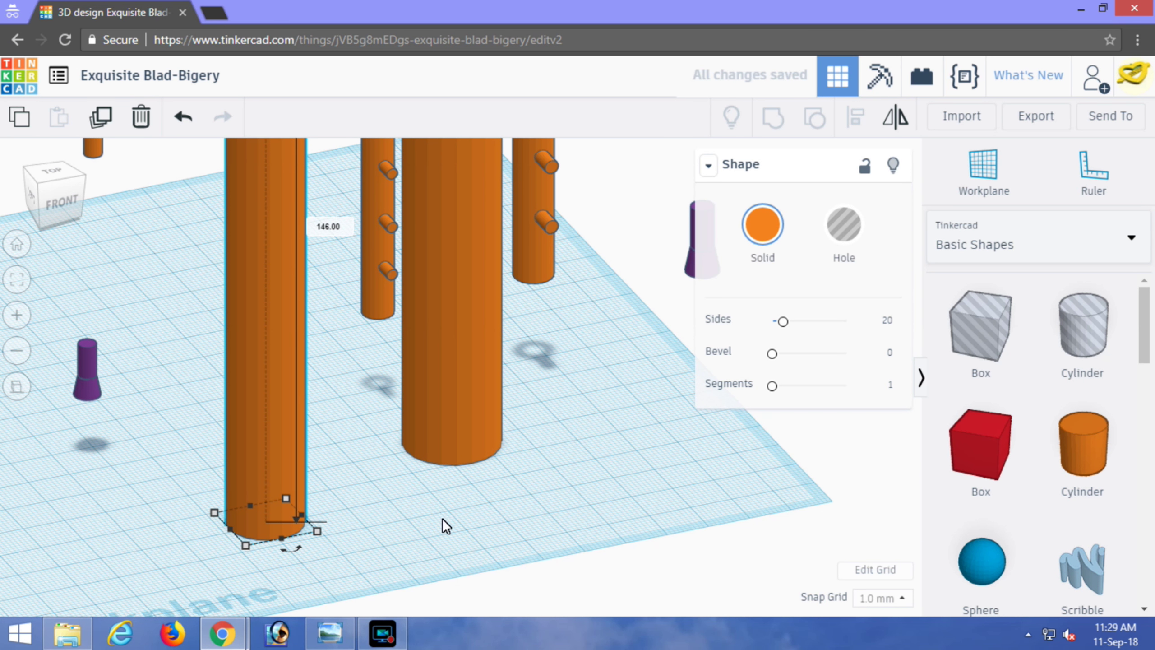
left_click(443, 520)
- From the front view, hide the smaller orange arrow tip and the smaller purple piece
scroll(444, 520, "down", 5)
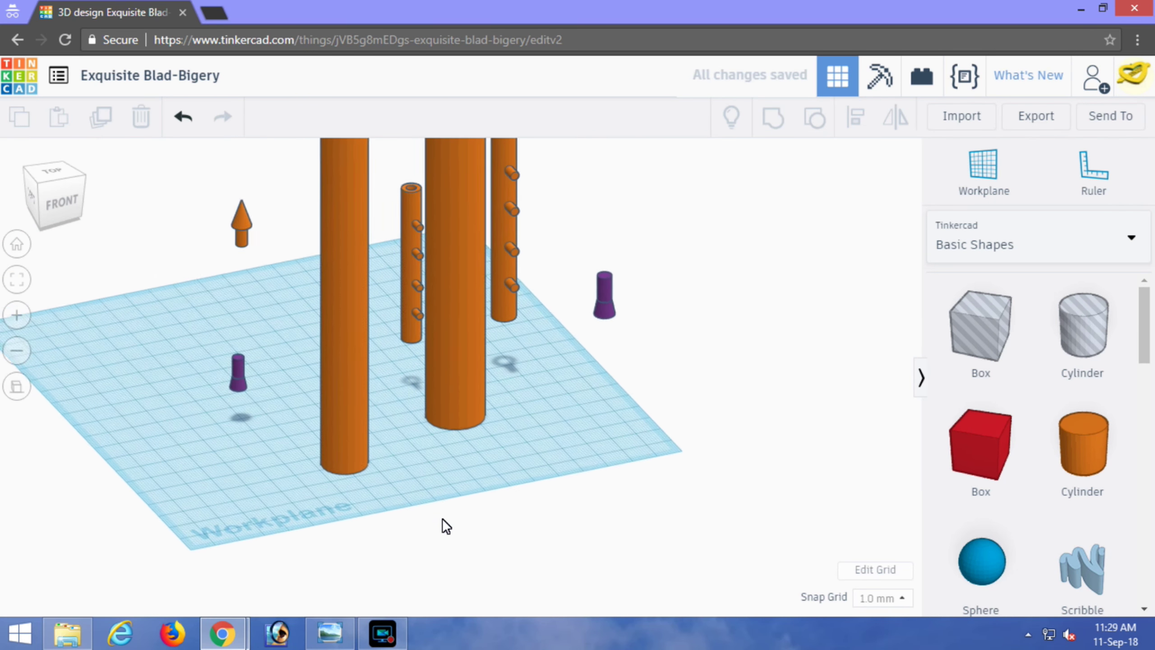
scroll(442, 519, "down", 3)
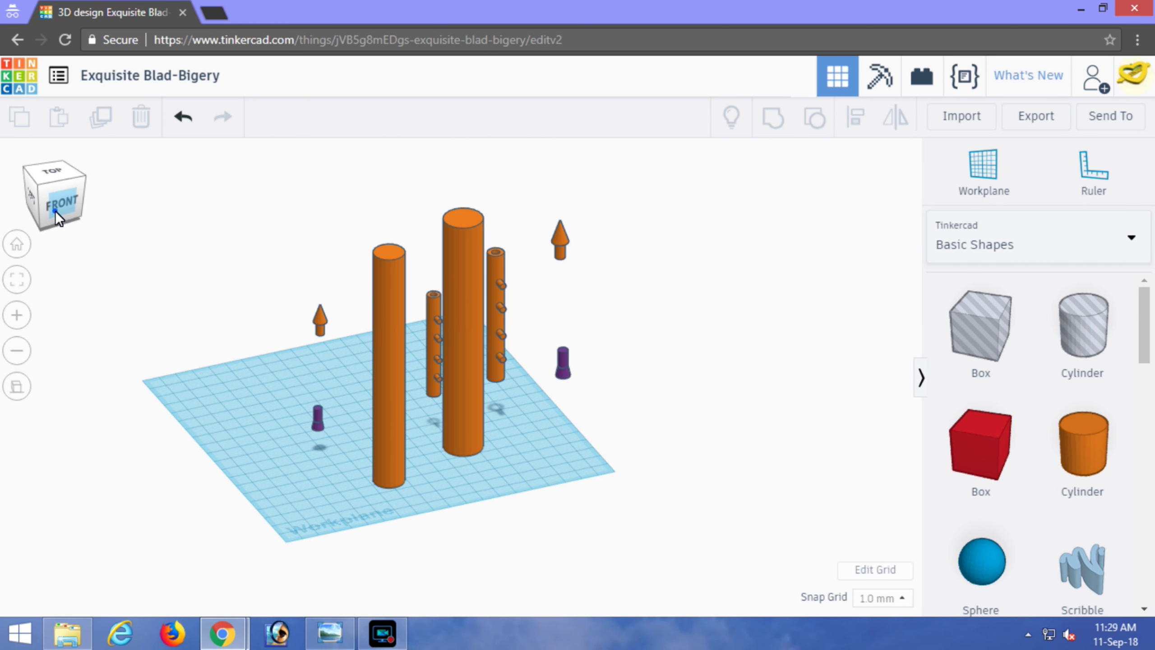
left_click(55, 211)
scroll(398, 333, "up", 5)
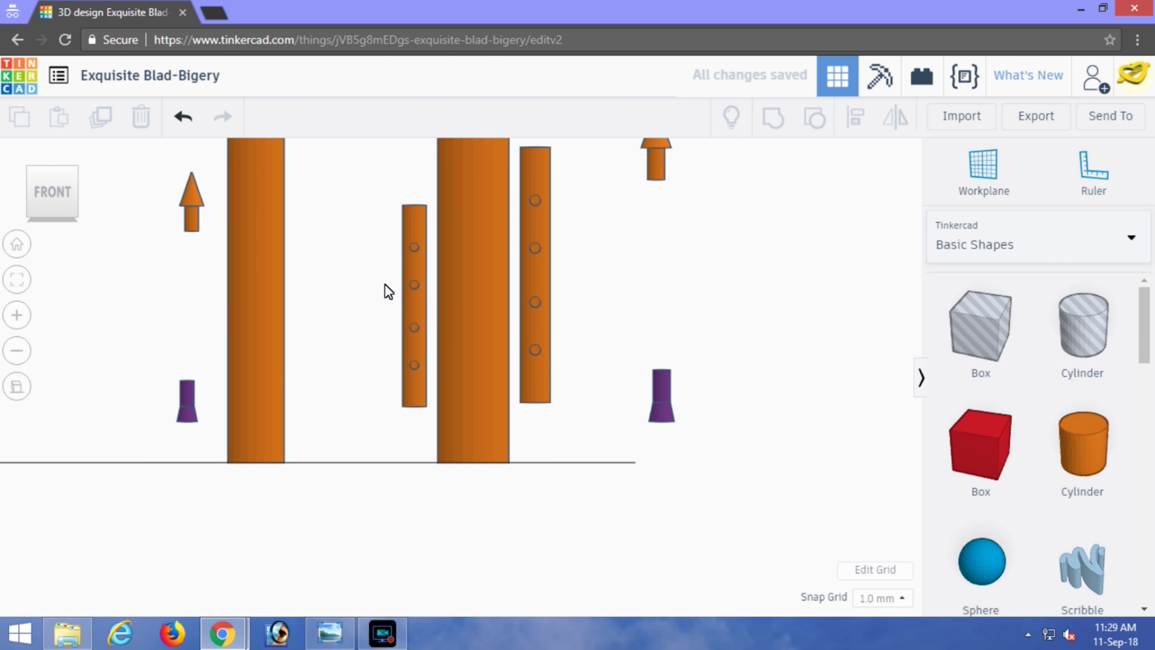
middle_click_drag(385, 278, 441, 359)
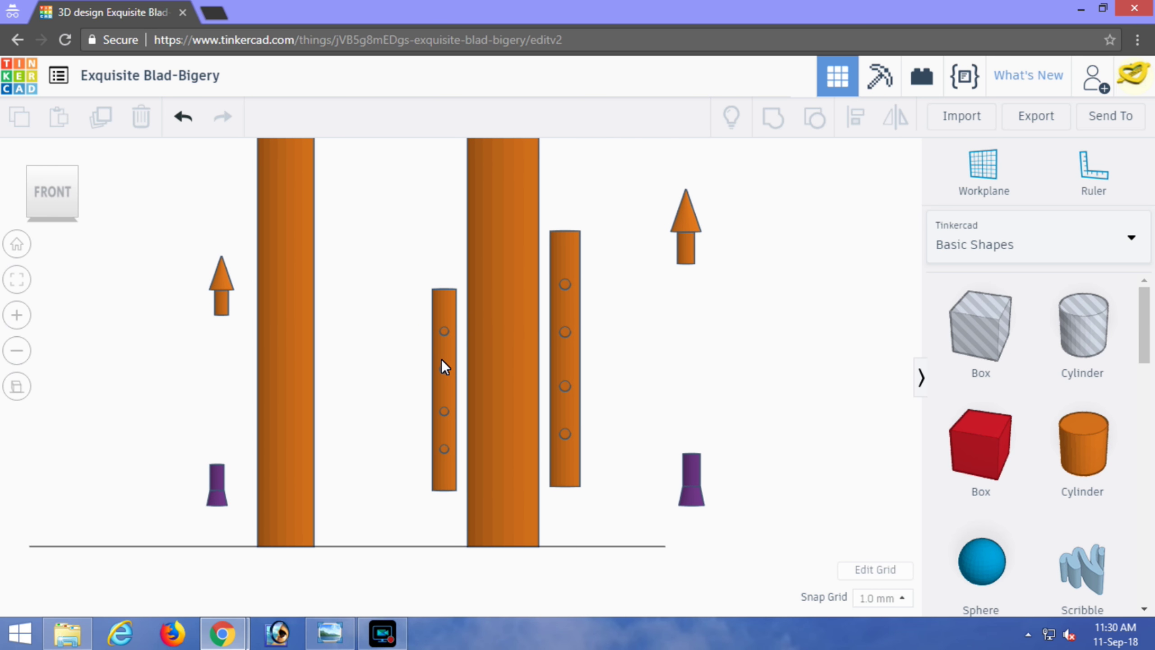
left_click(222, 291)
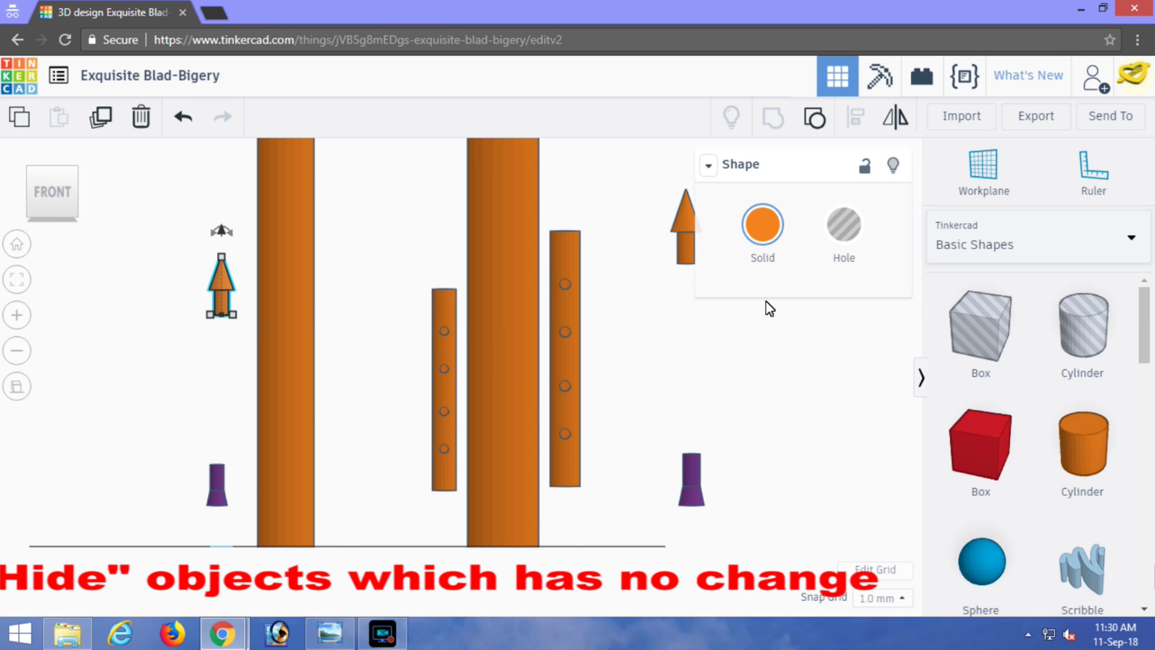
left_click(893, 165)
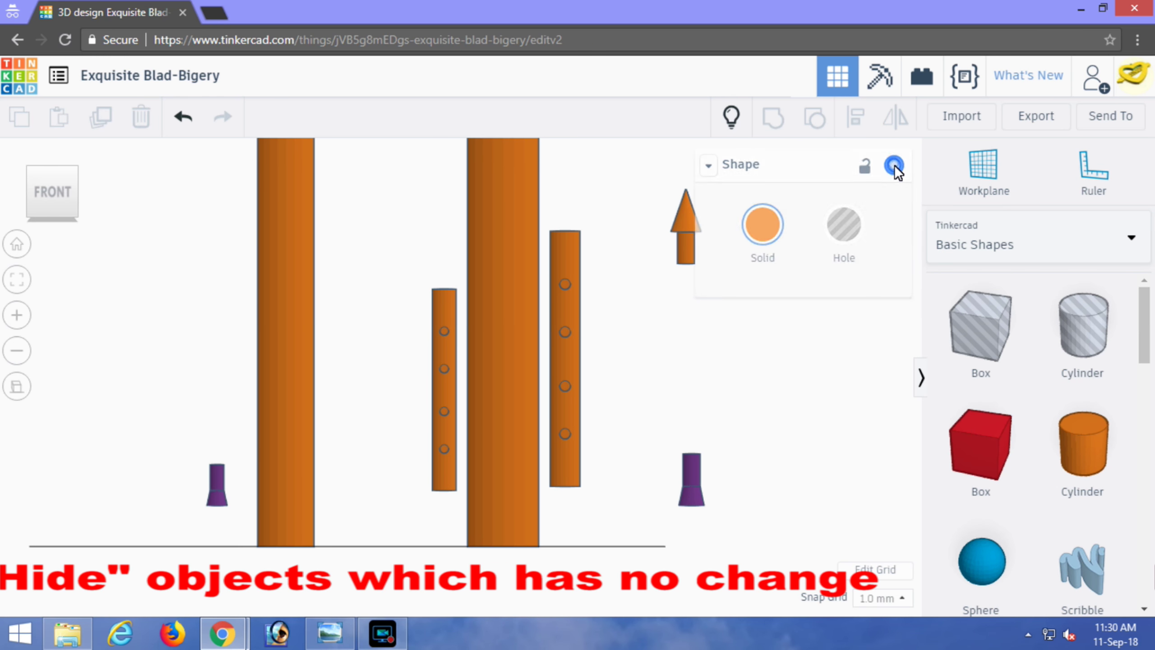
left_click(220, 480)
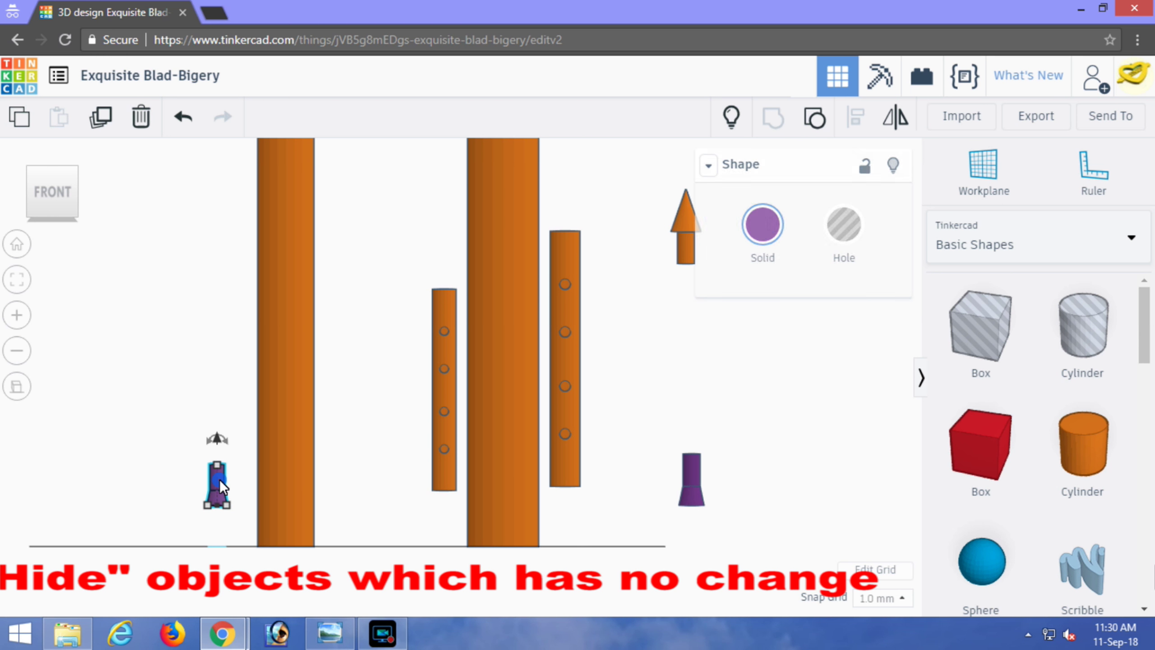
left_click(893, 165)
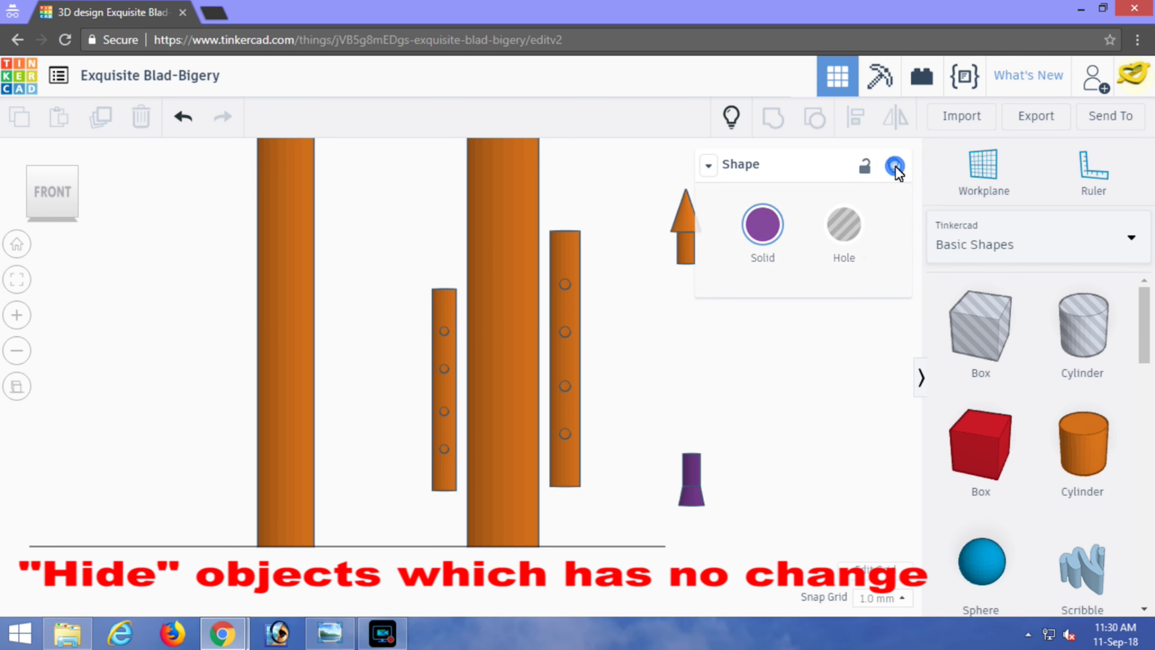
- Hide the larger orange arrow tip and the larger purple piece
left_click(688, 221)
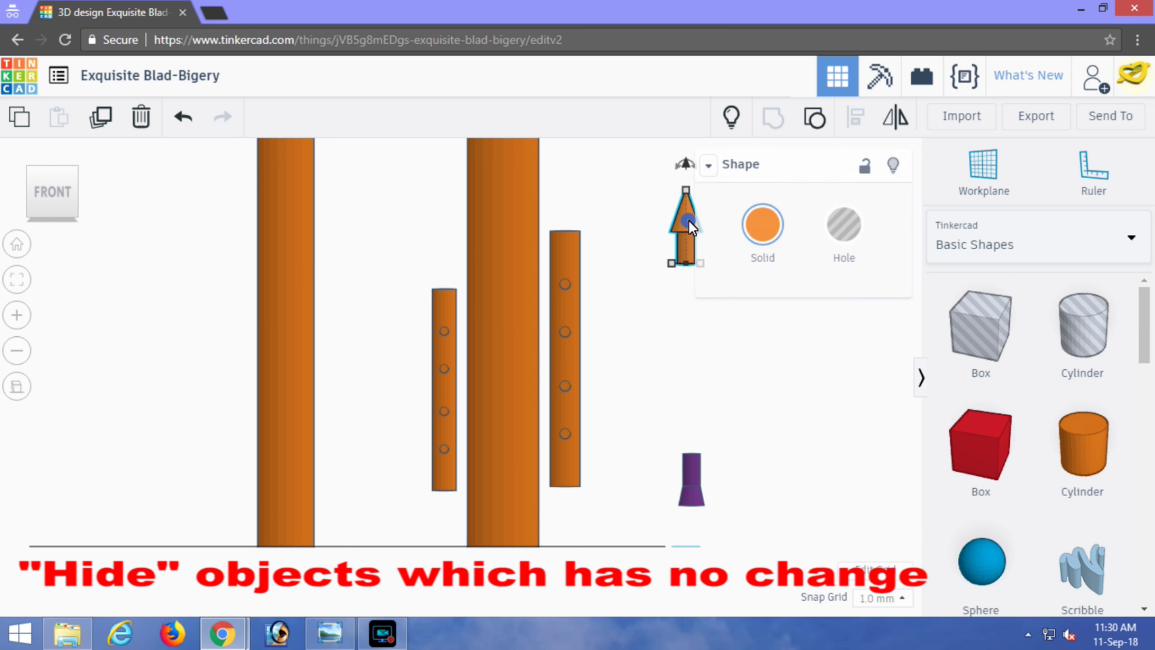
left_click(893, 167)
left_click(689, 465)
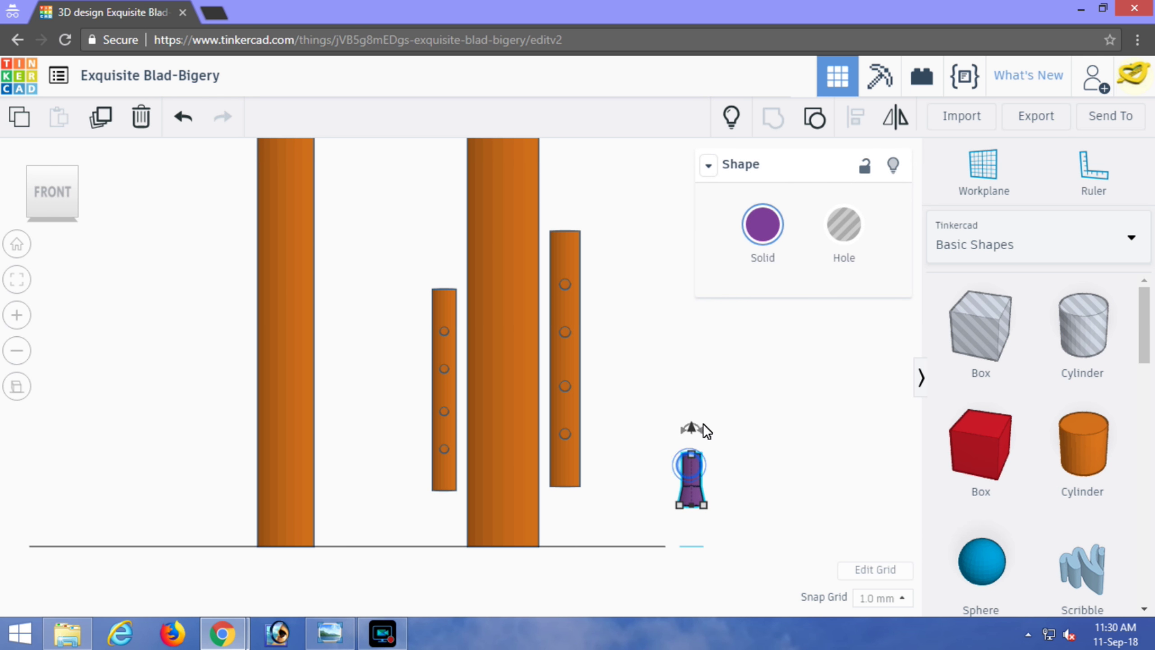
left_click(893, 167)
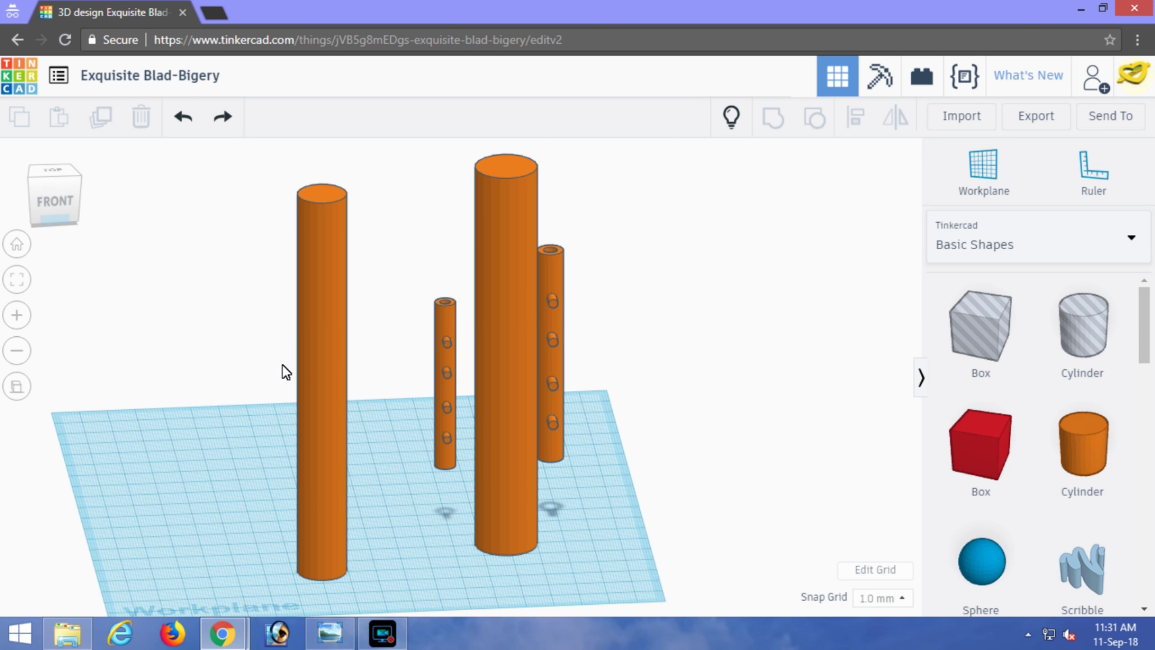
- Turn the narrower 146 mm tall cylinder into a hole and deselect it
left_click(320, 367)
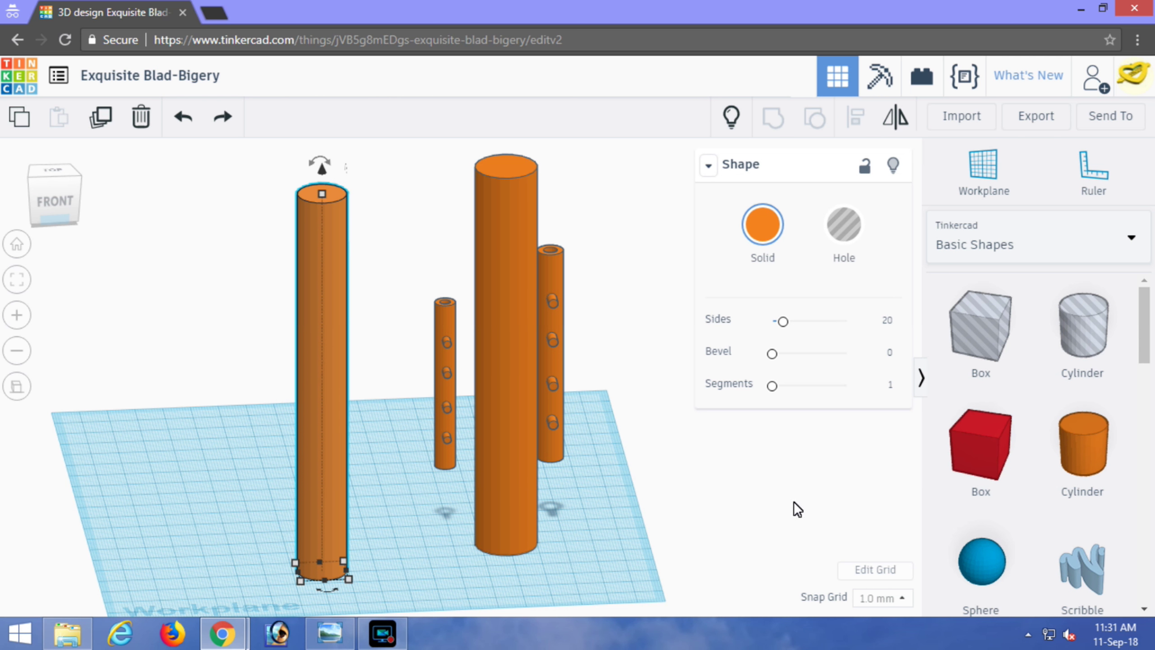
left_click(848, 227)
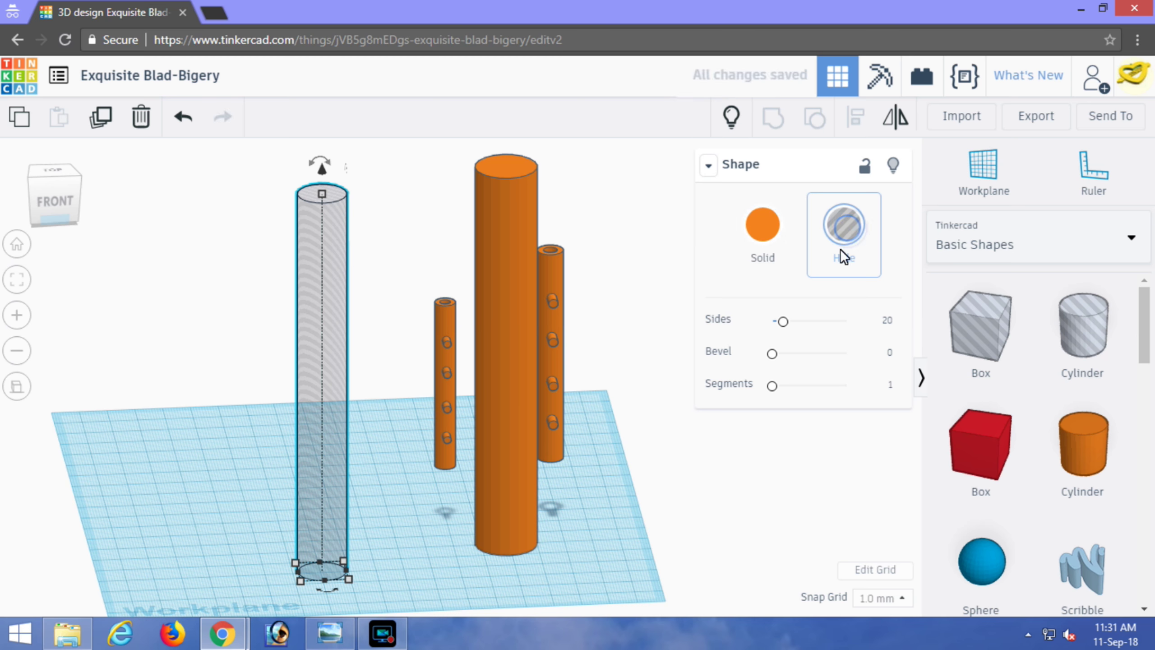
left_click(675, 502)
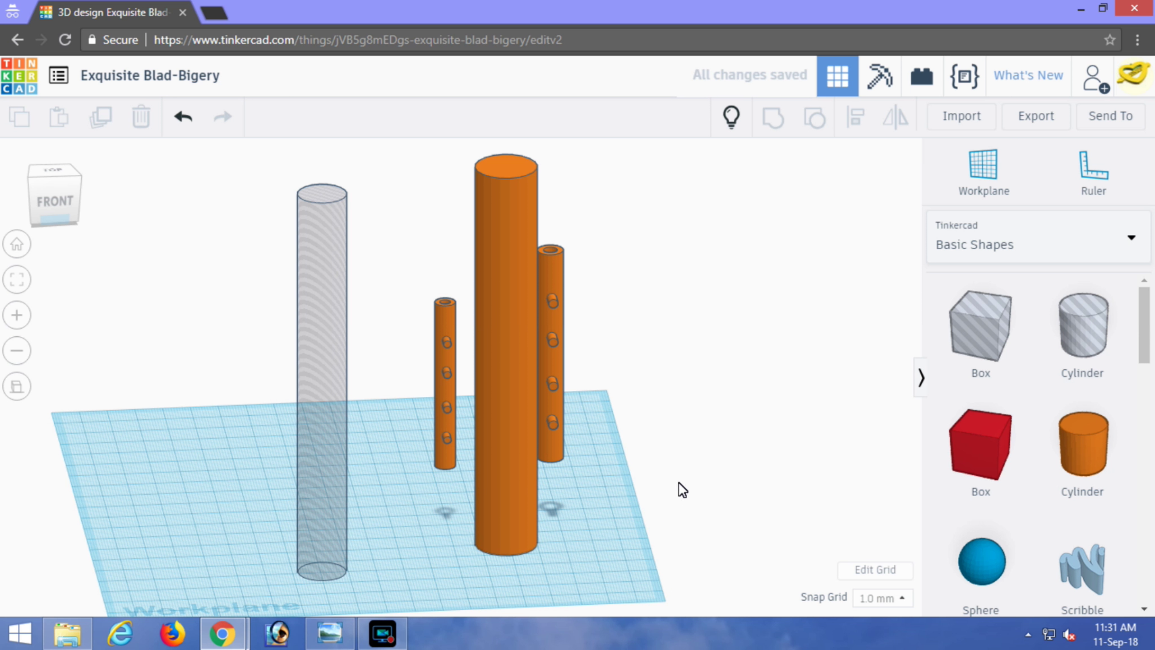
- Select the solid cylinder and the hole cylinder and align them by their centres along both horizontal axes
left_click(55, 200)
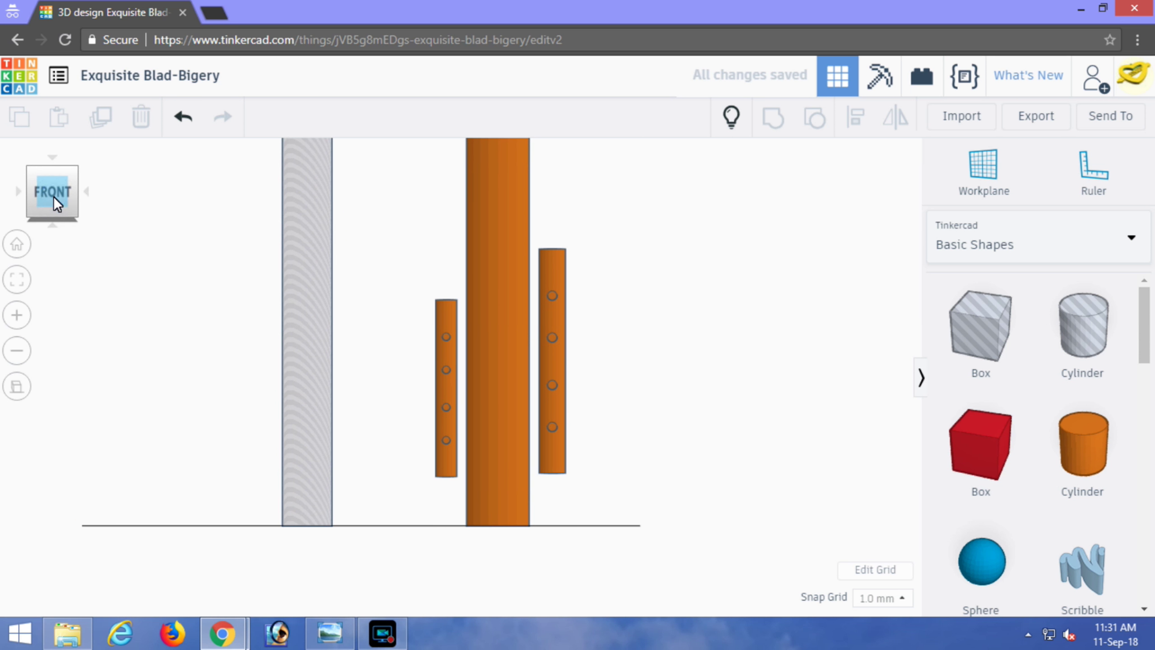
left_click(476, 288)
left_click(362, 317)
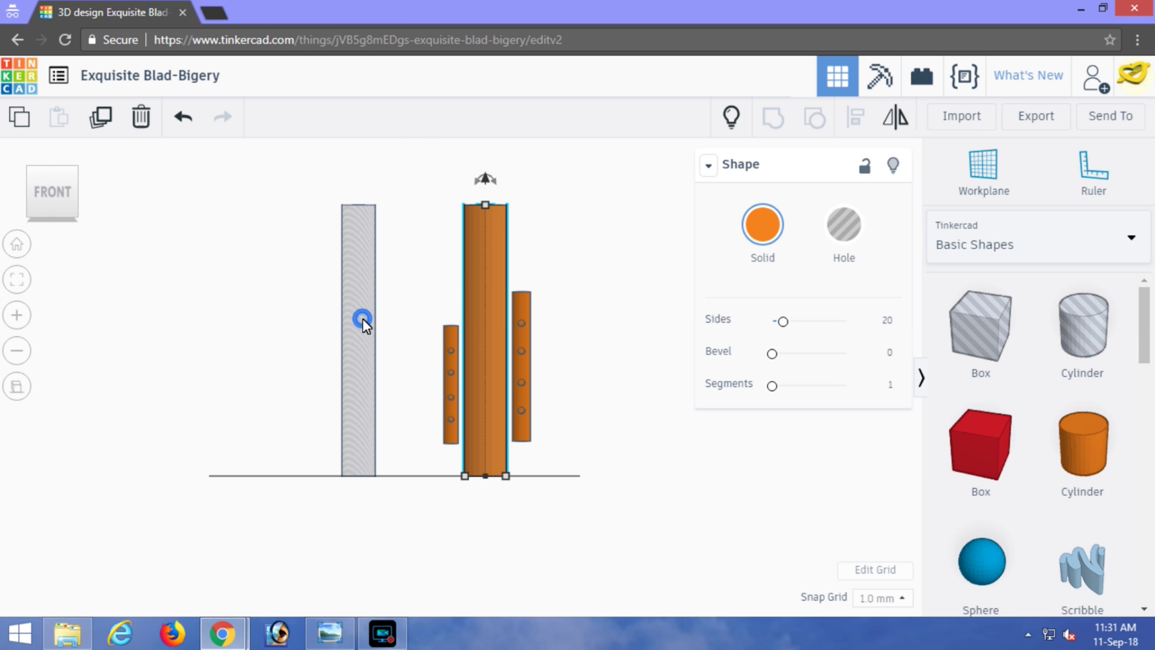
left_click(363, 318, "shift")
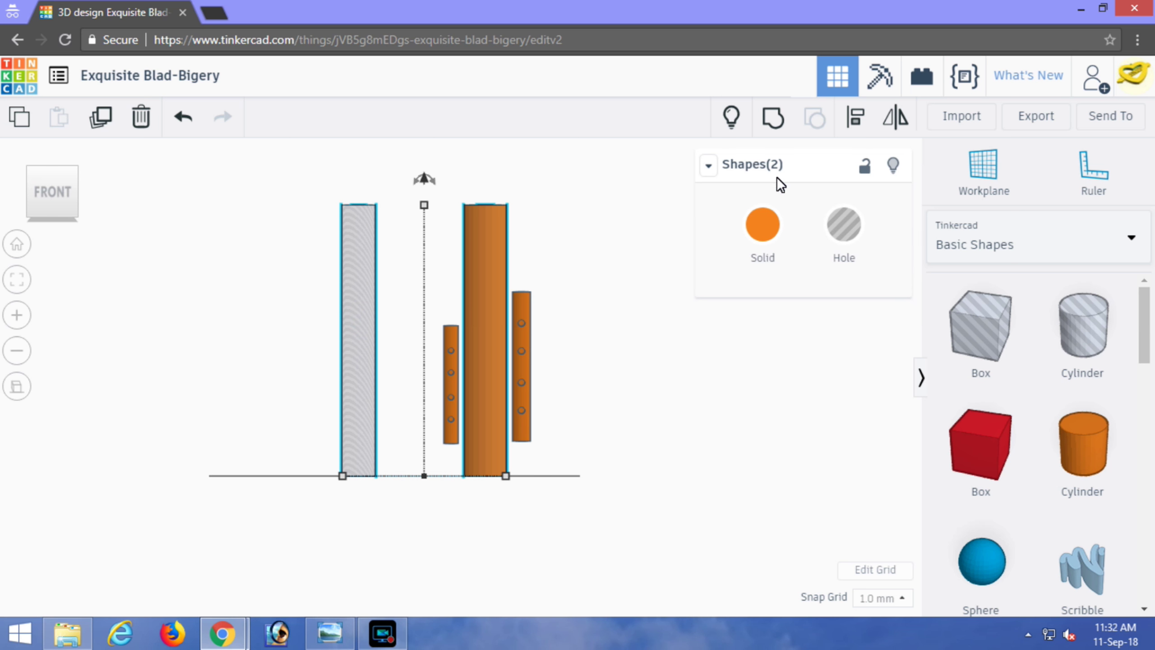
left_click(859, 112)
right_click_drag(669, 383, 623, 477)
left_click(402, 519)
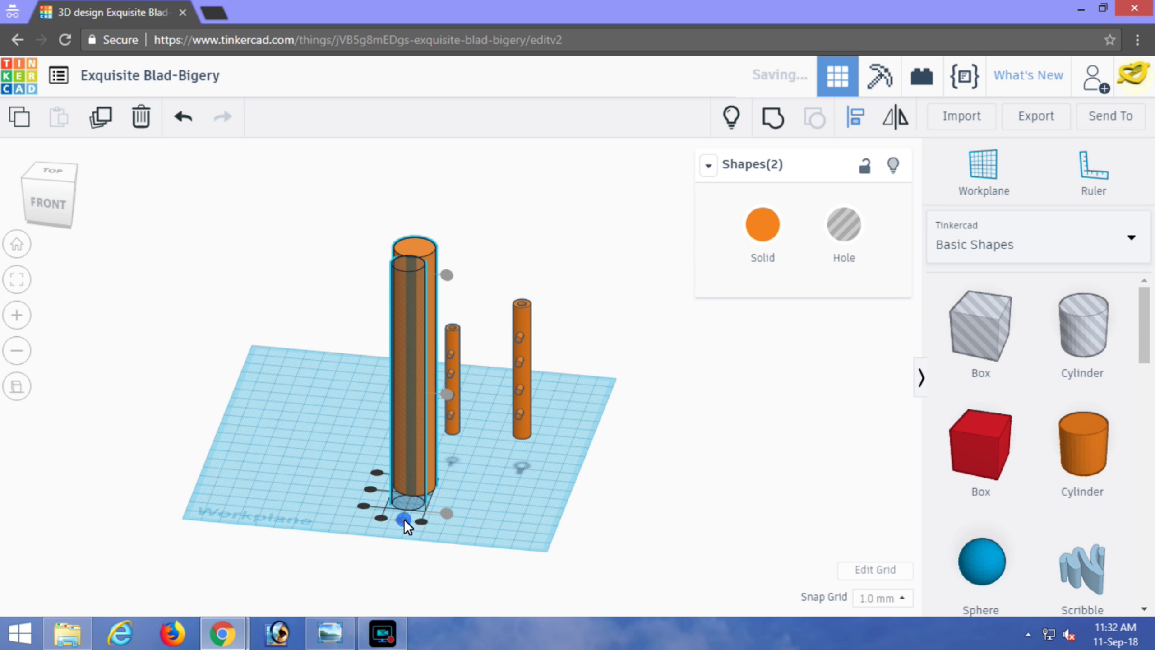
scroll(482, 444, "up", 3)
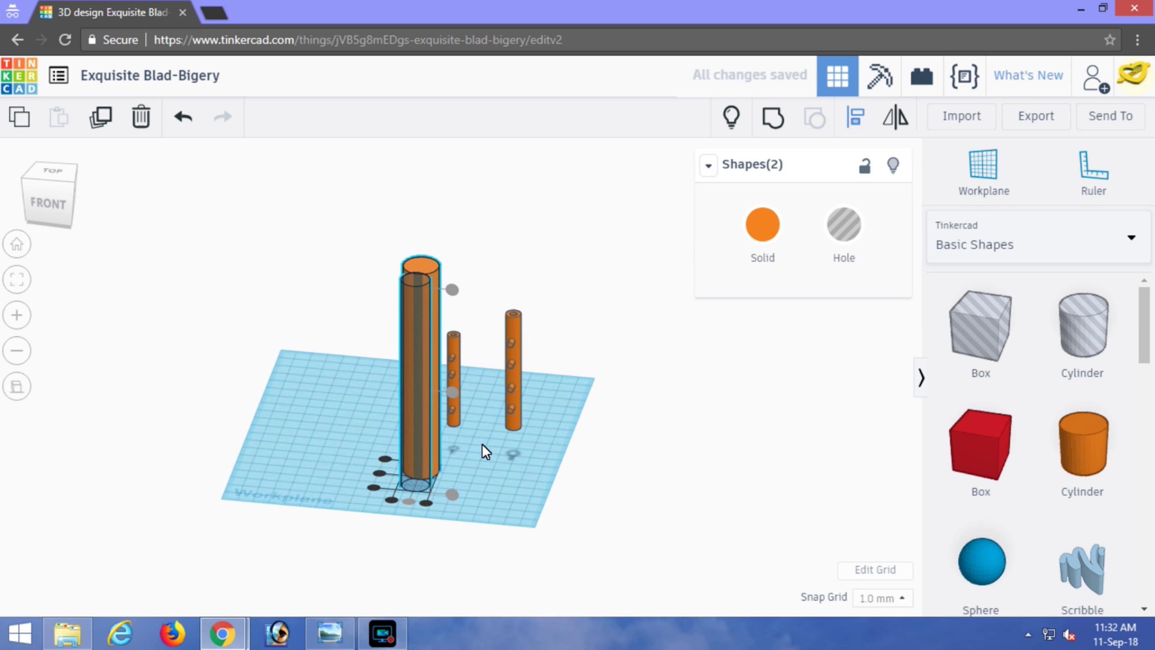
scroll(495, 464, "down", 2)
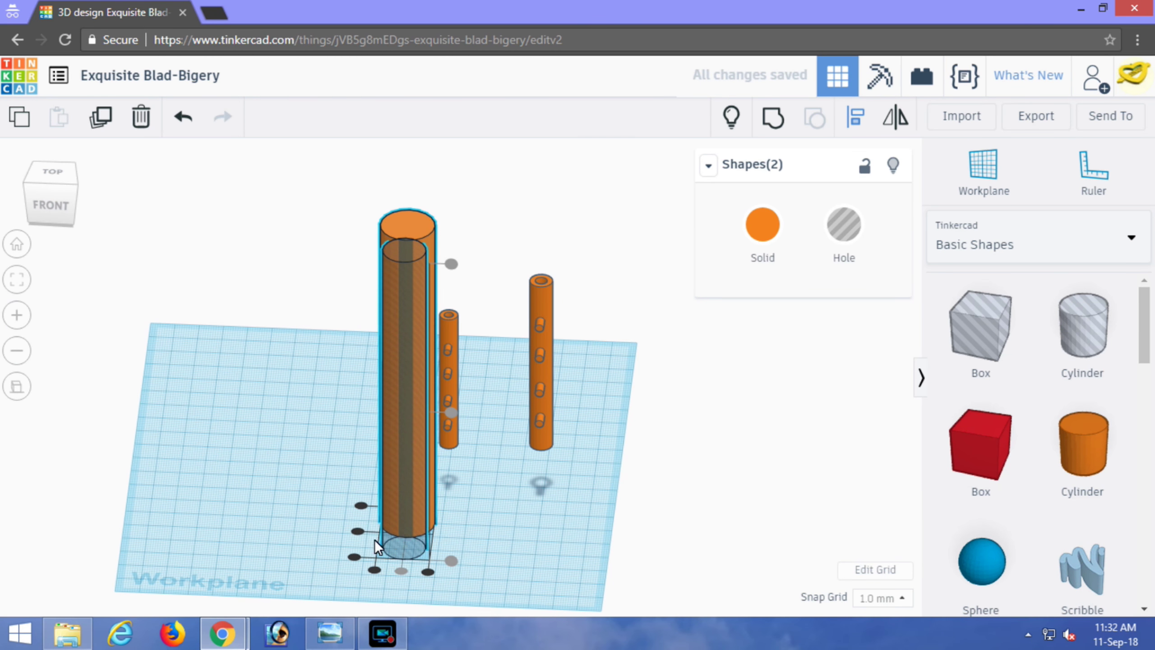
left_click(360, 533)
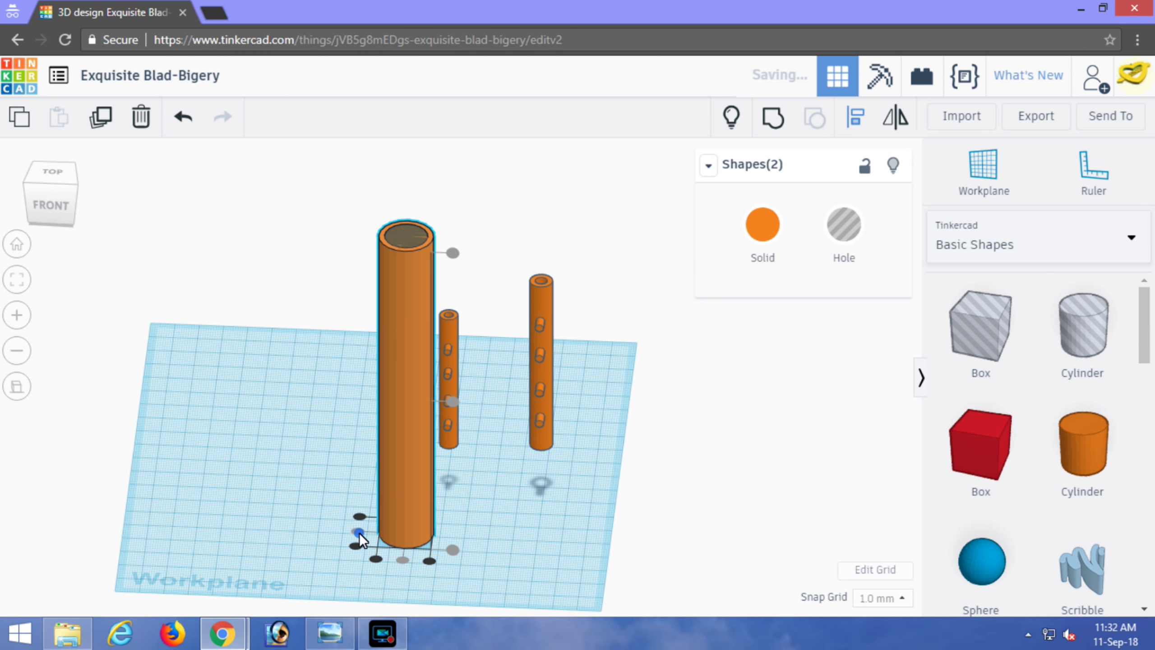
- Group the aligned solid and hole cylinders into one hollow tube and deselect it
left_click(55, 175)
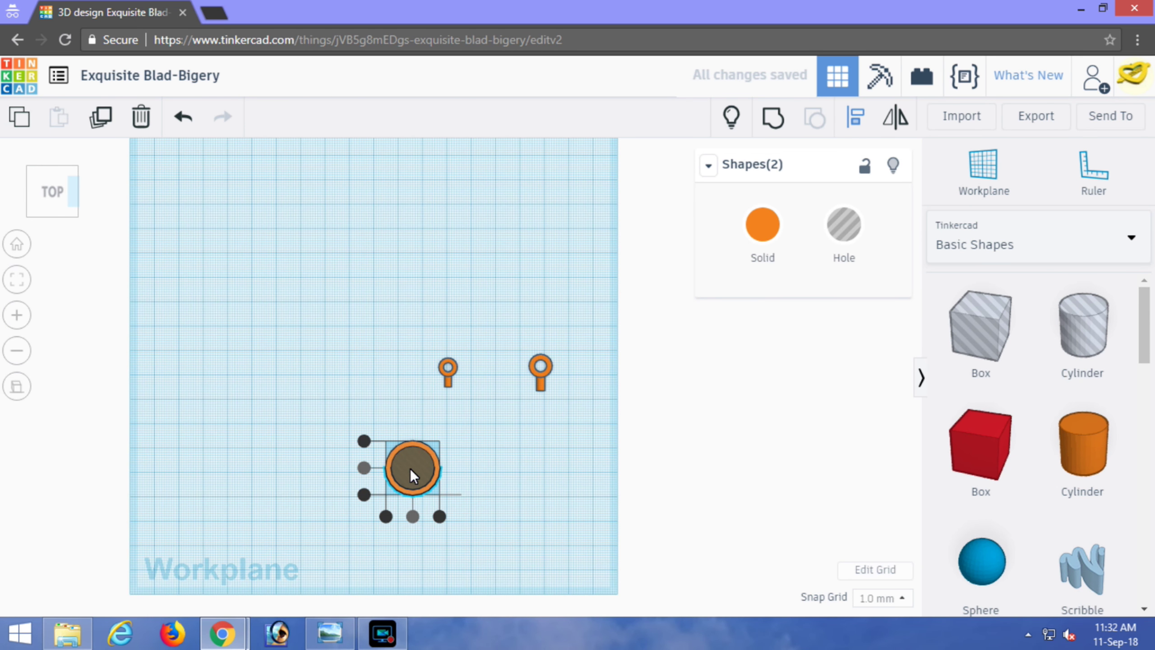
right_click_drag(498, 468, 451, 407)
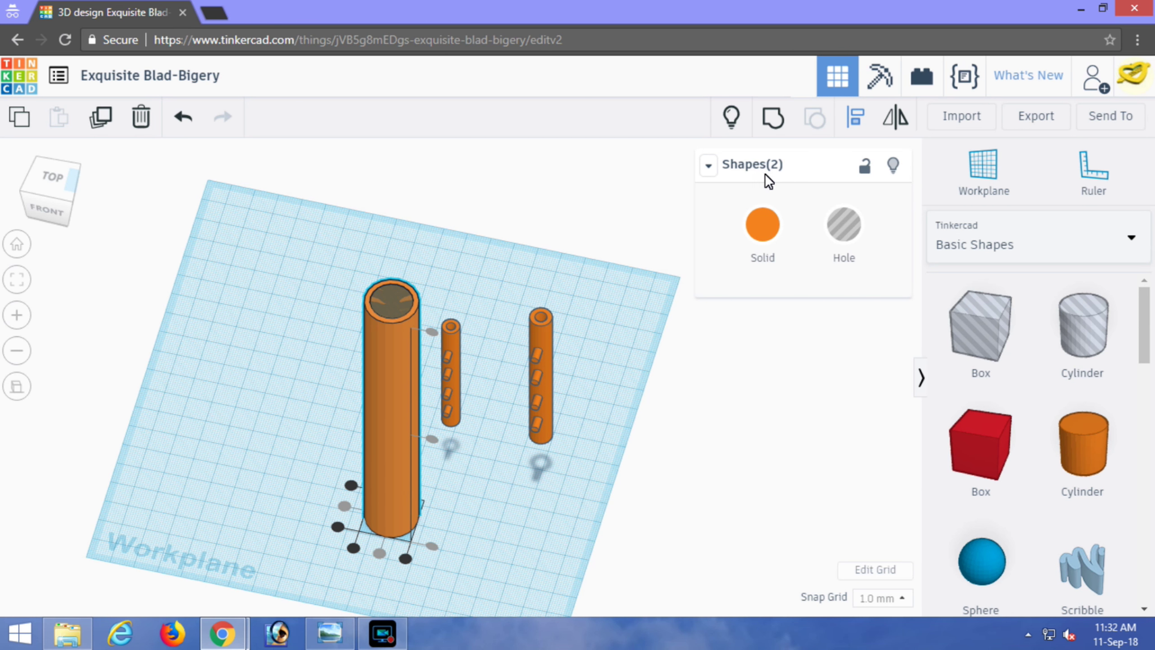
left_click(778, 114)
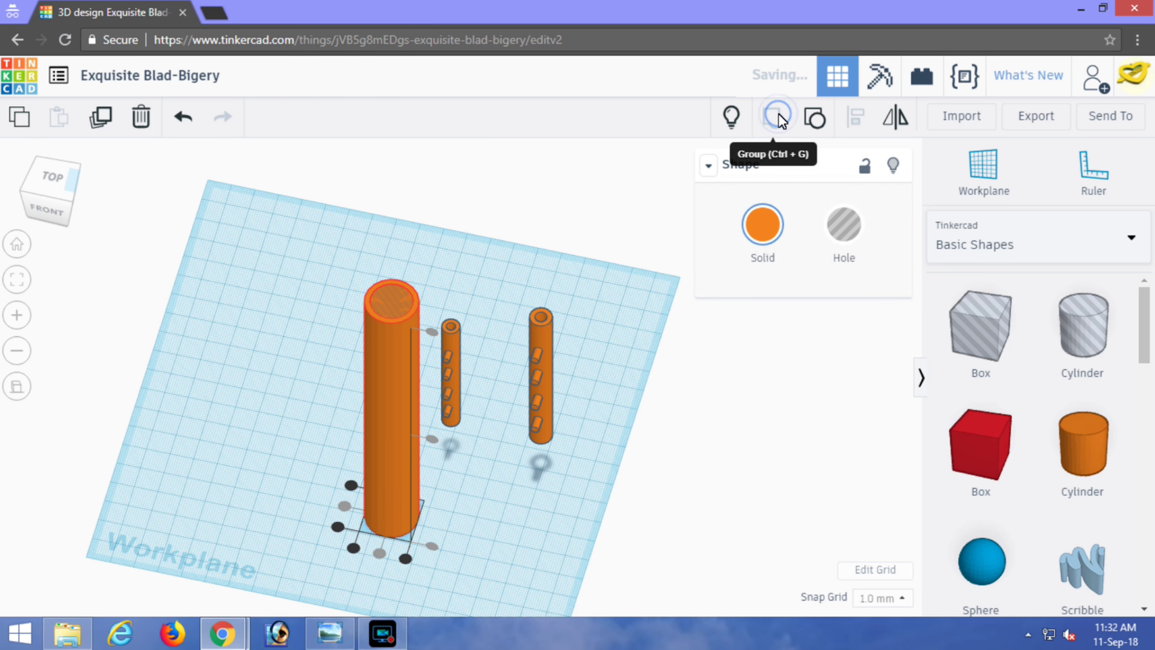
left_click(481, 521)
right_click_drag(468, 498, 501, 467)
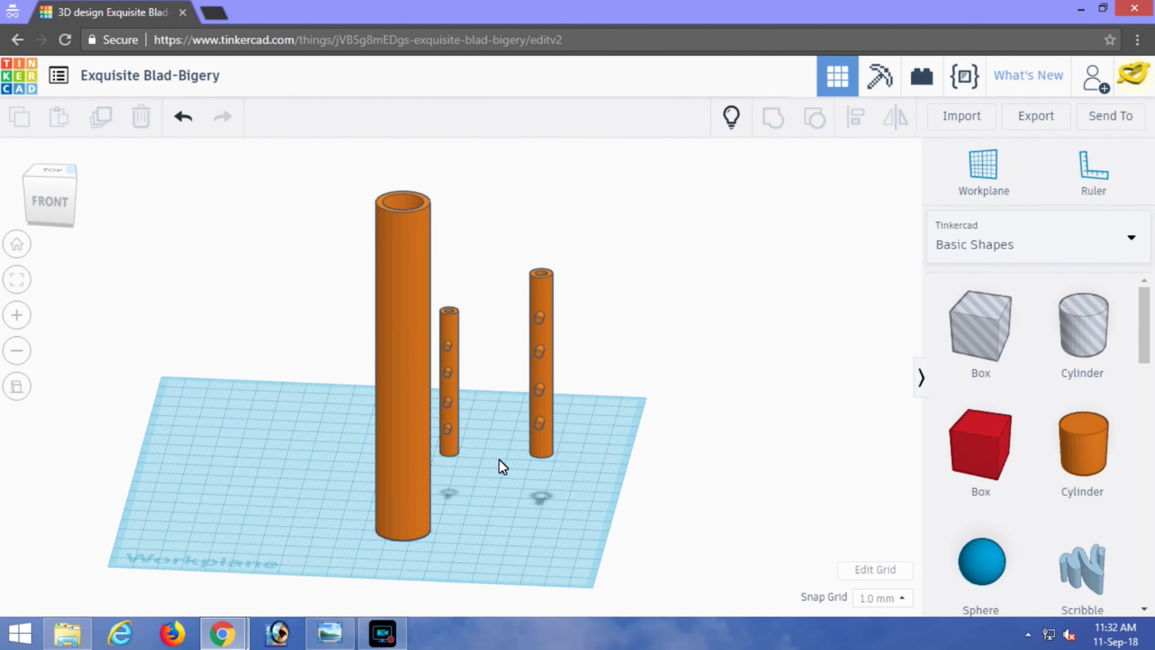
- Shift the taller pegged tube 1 mm sideways and lower it 19 mm onto the workplane
left_click(41, 206)
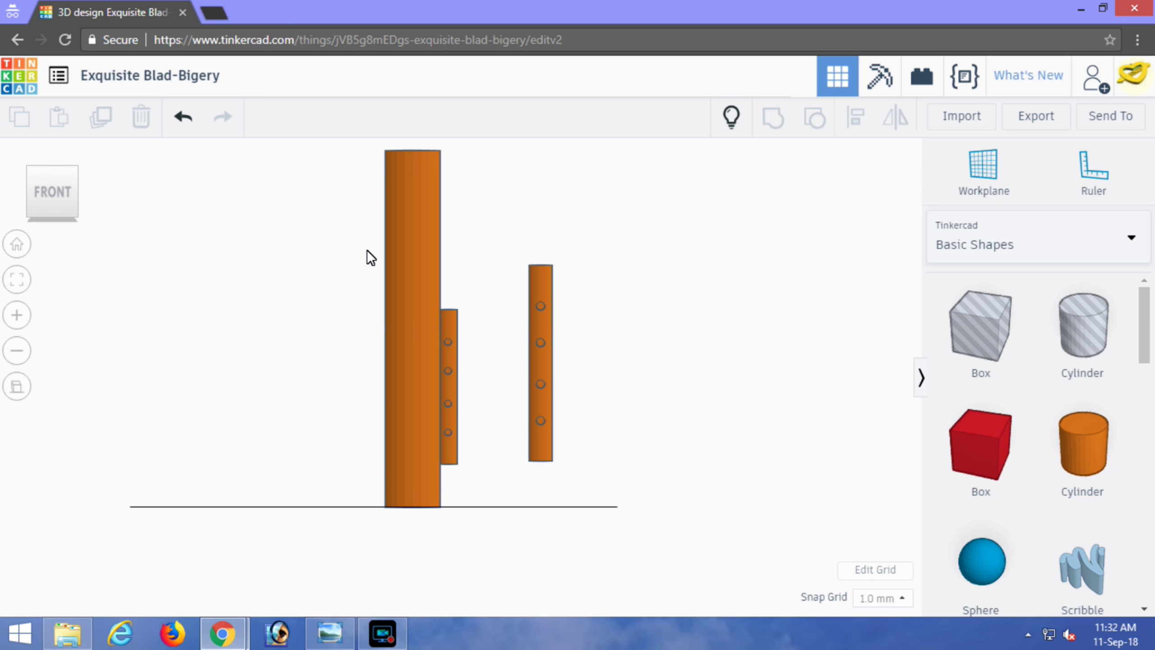
left_click(546, 325)
left_click_drag(547, 341, 548, 368)
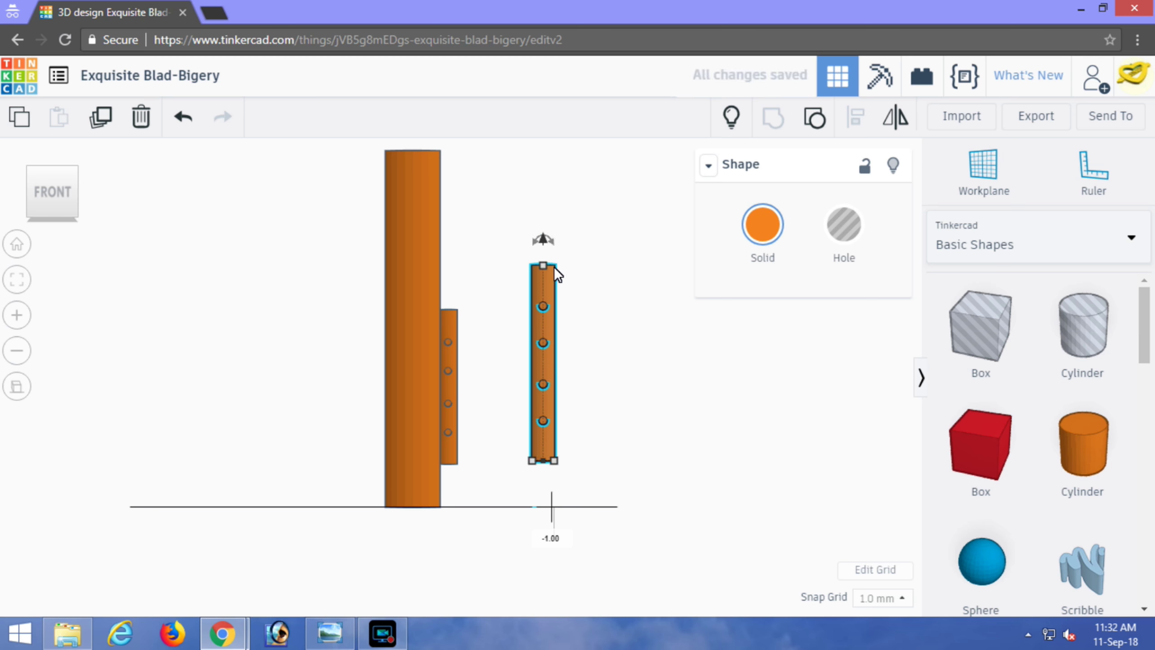
scroll(570, 315, "up", 3)
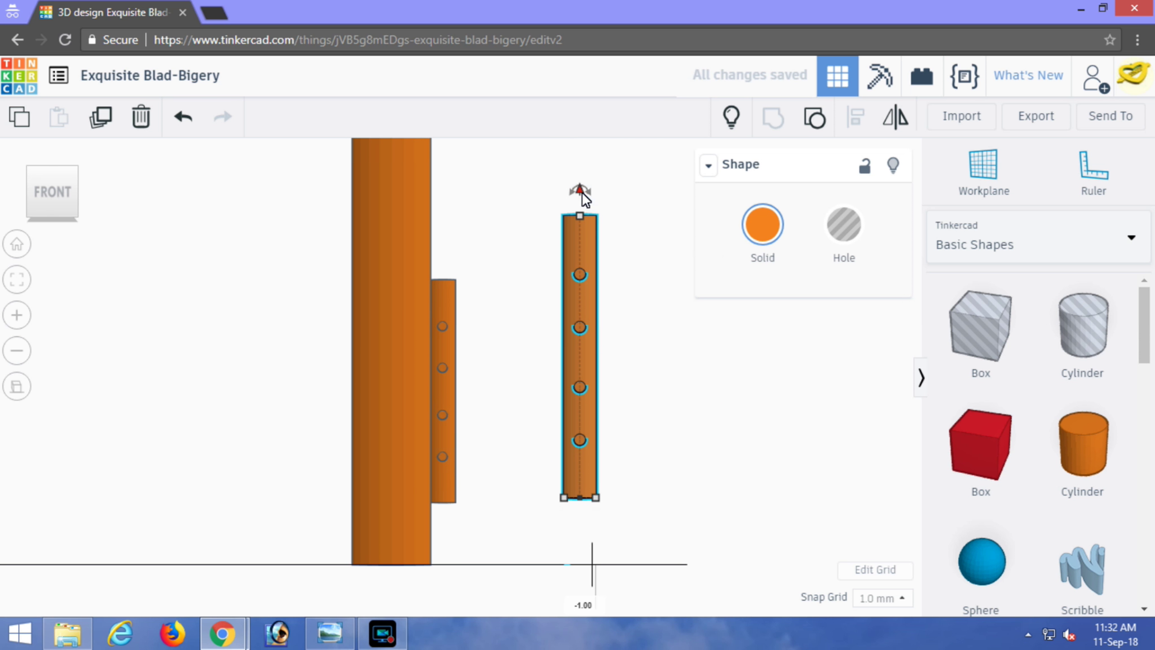
left_click_drag(580, 192, 581, 259)
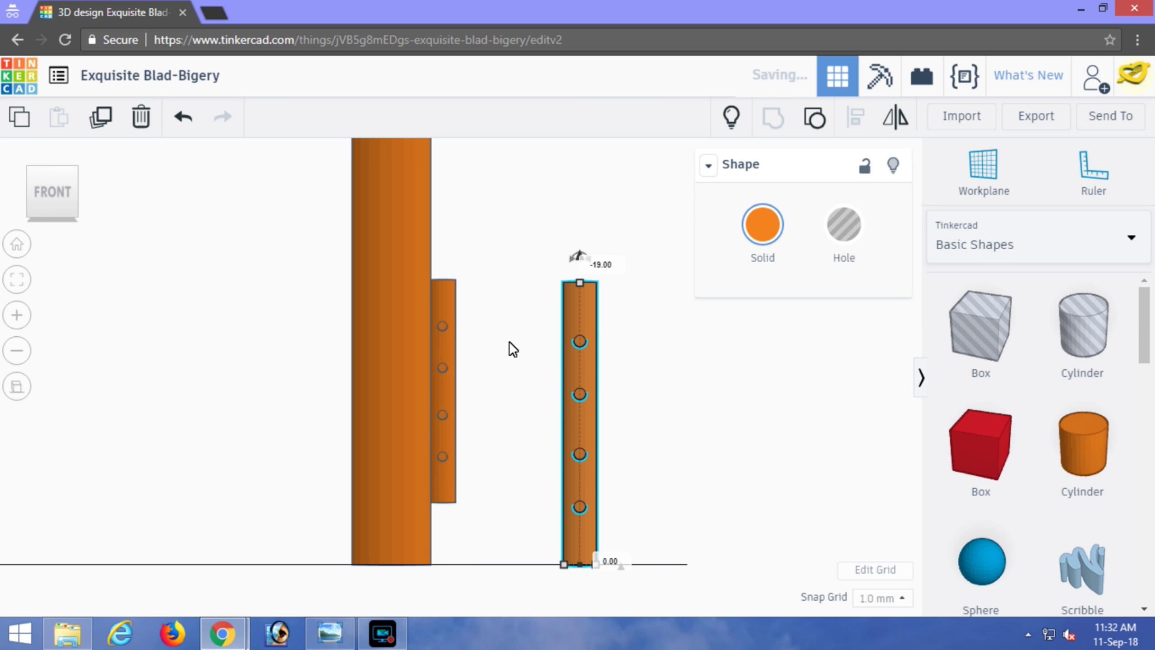
- Move the shorter pegged tube clear of the large tube and lower it onto the workplane
left_click(496, 348)
left_click(452, 349)
left_click_drag(449, 348, 489, 318)
left_click(704, 395)
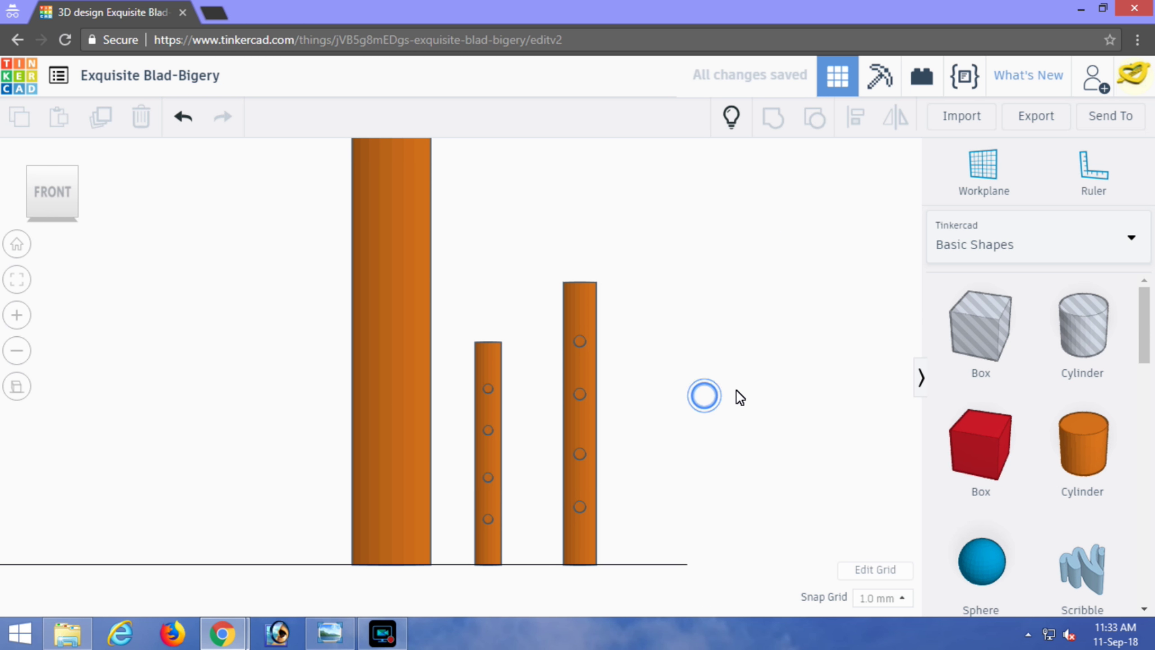
right_click_drag(721, 364, 720, 403)
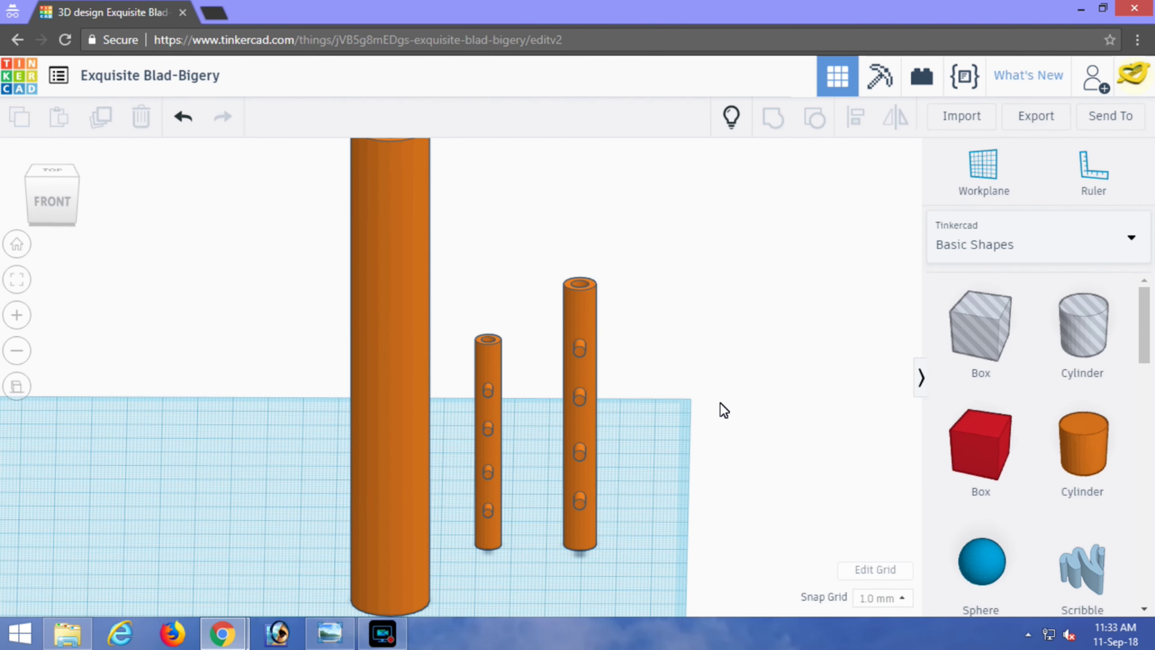
left_click(43, 202)
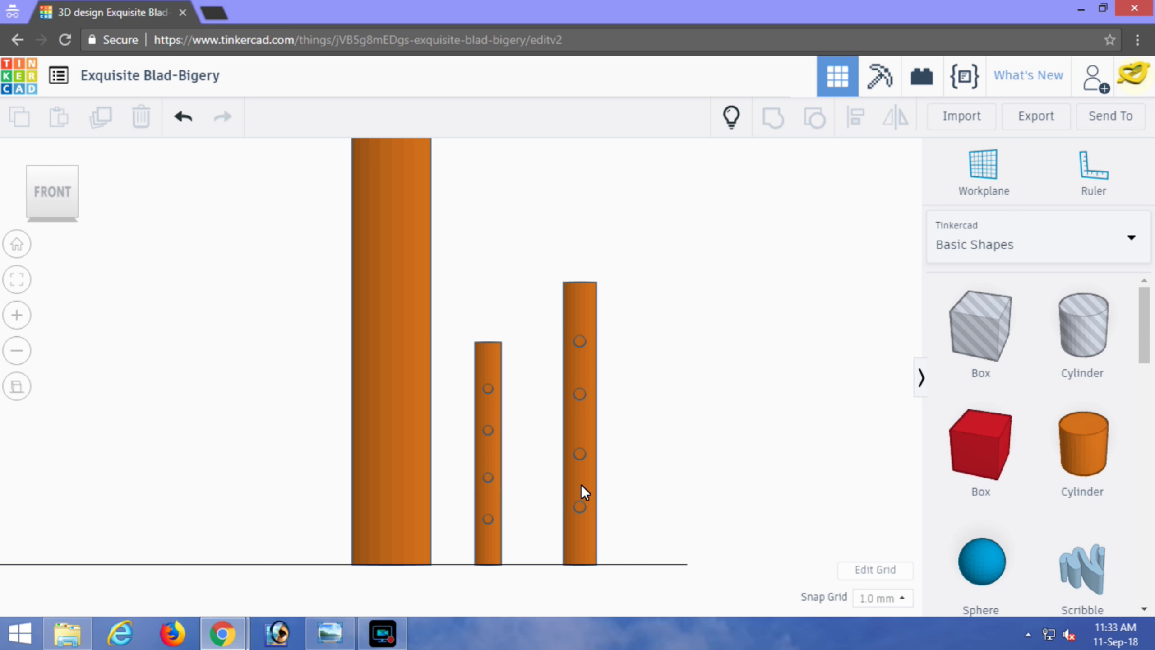
left_click_drag(449, 219, 662, 590)
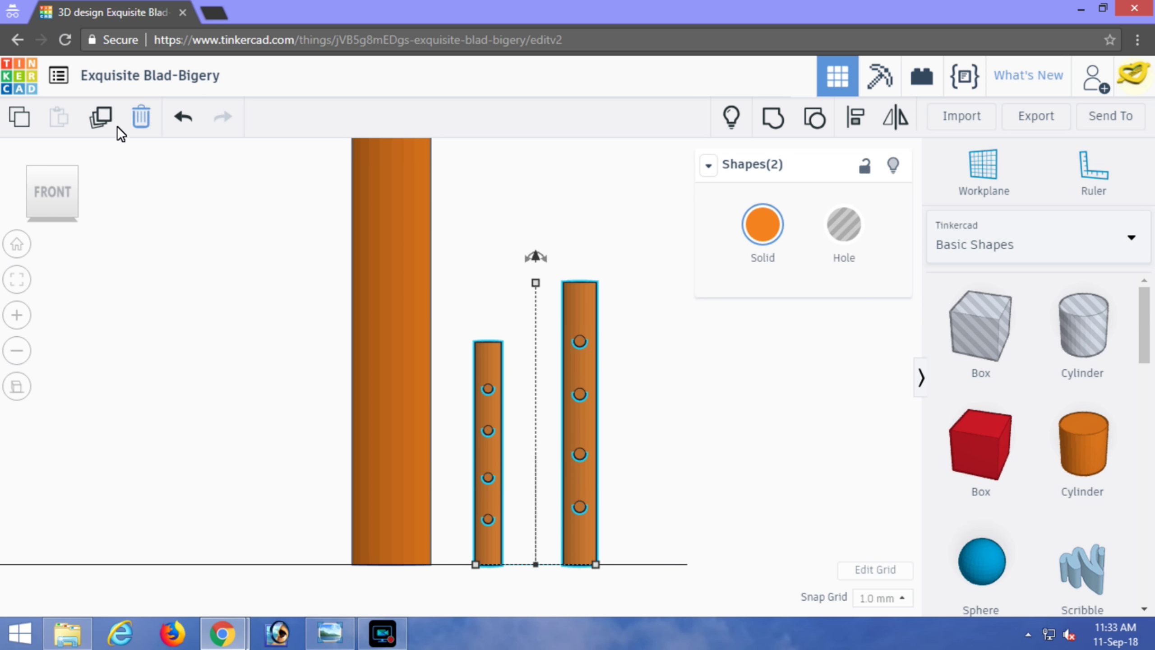
left_click(105, 116)
left_click_drag(564, 364, 204, 317)
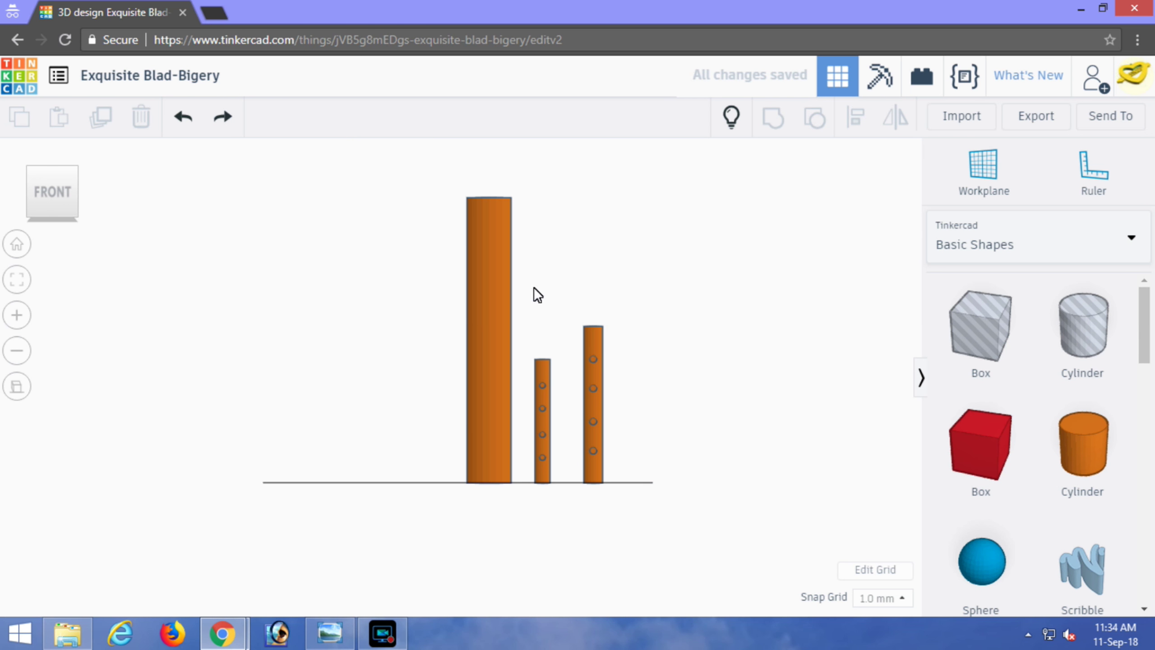
- Duplicate both pegged tubes, move the copies 87 mm across to the large tube's other side, and duplicate them once more at the same spacing
left_click_drag(525, 244, 653, 552)
left_click(104, 116)
left_click_drag(596, 412, 427, 400)
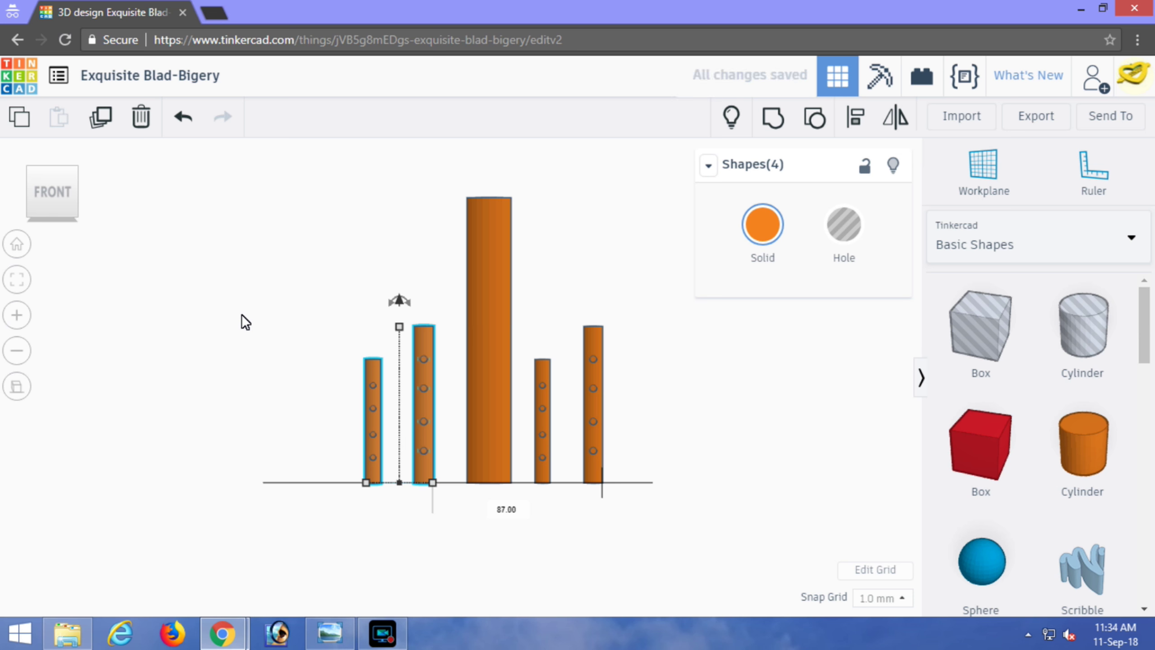
left_click(98, 116)
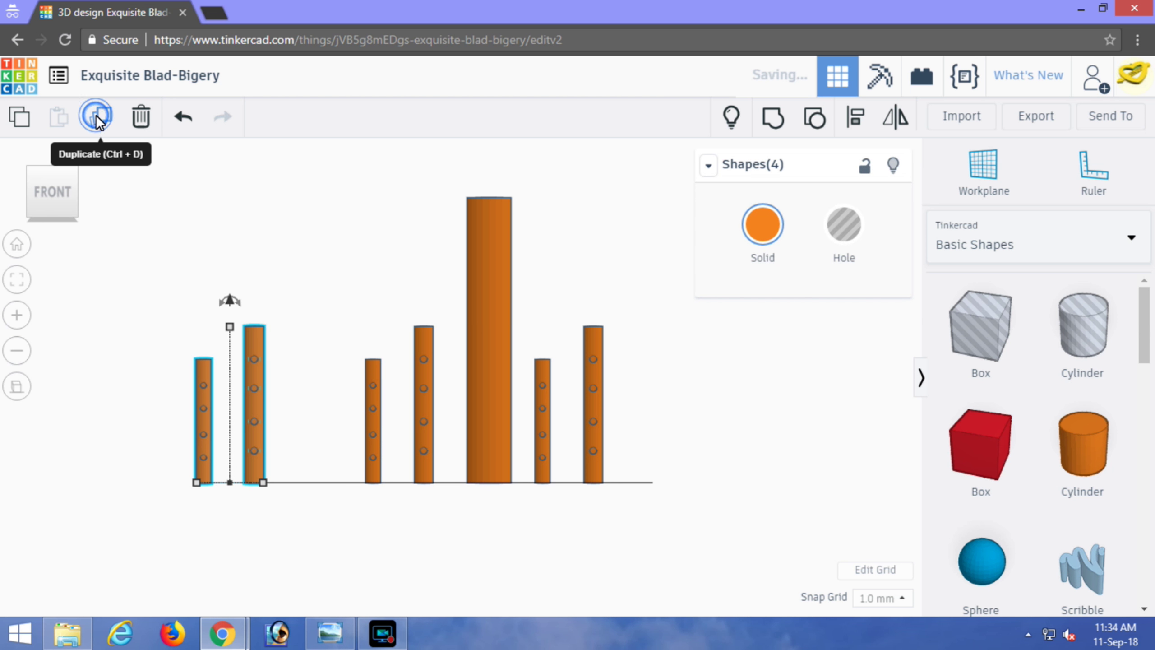
left_click(312, 285)
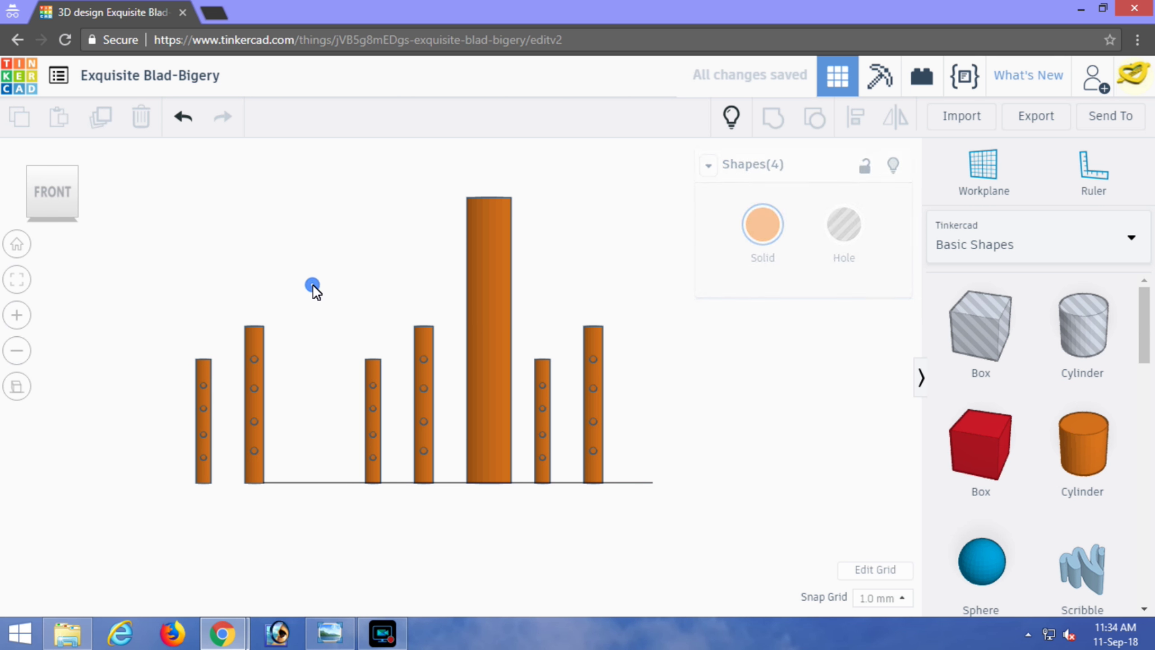
- Add two copies of the outermost taller pegged tube at 16 mm spacing, and remove the original pegged pair on the large tube's opposite side
left_click(257, 409)
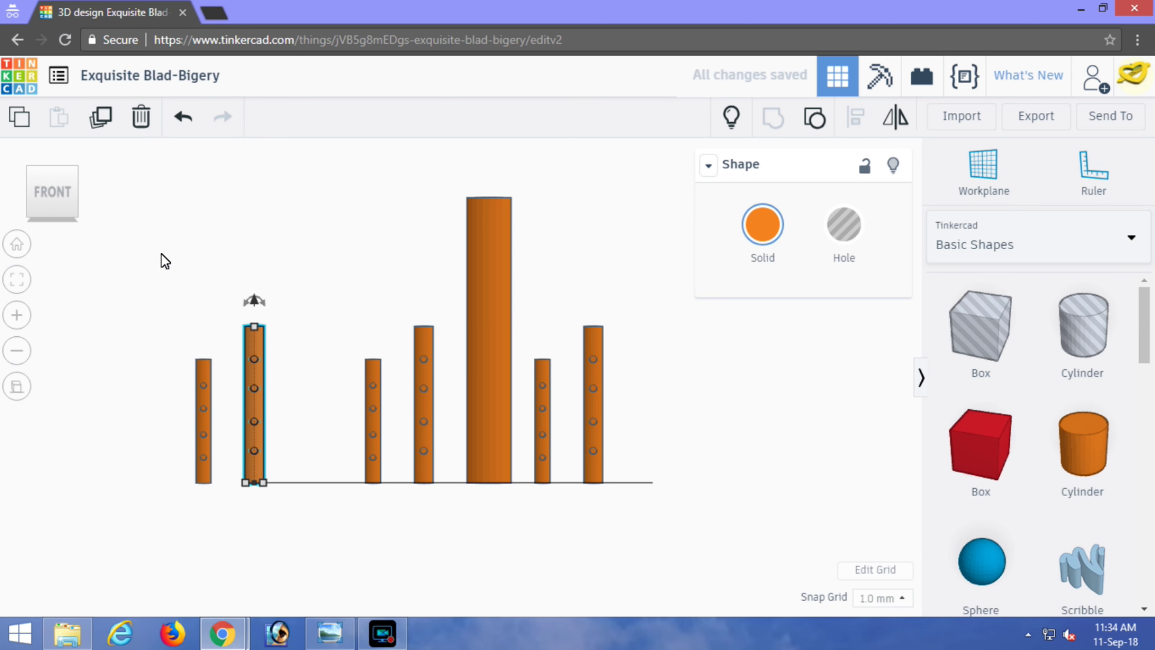
left_click_drag(257, 379, 287, 379)
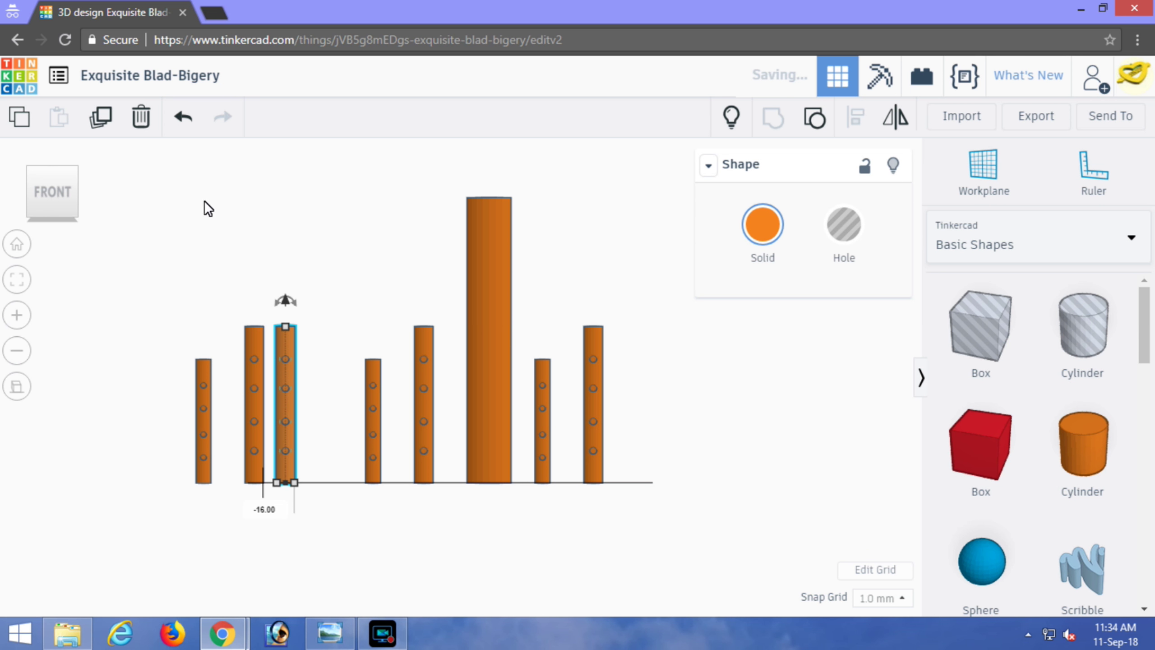
left_click(101, 119)
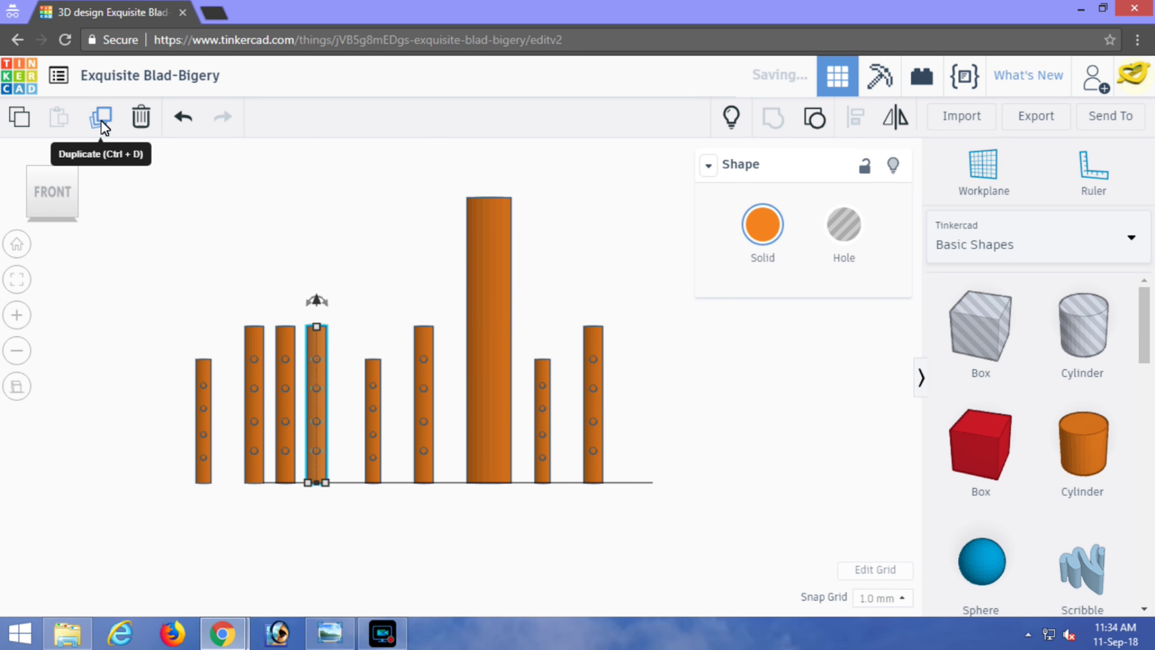
left_click(423, 541)
right_click_drag(431, 498, 626, 388)
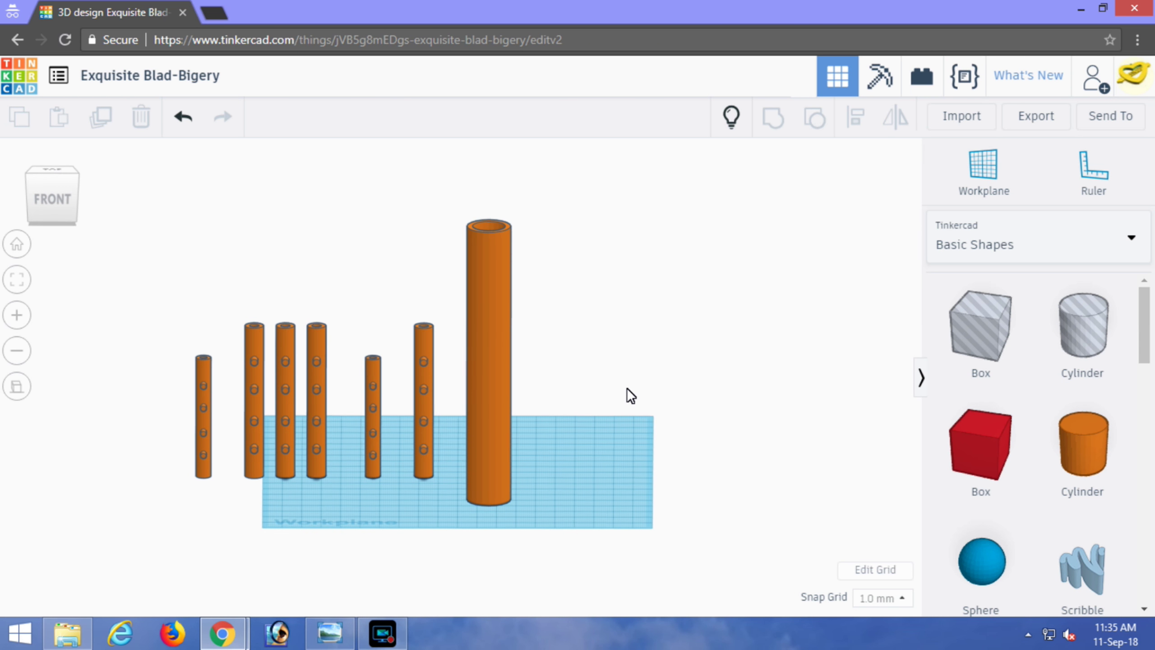
left_click(63, 201)
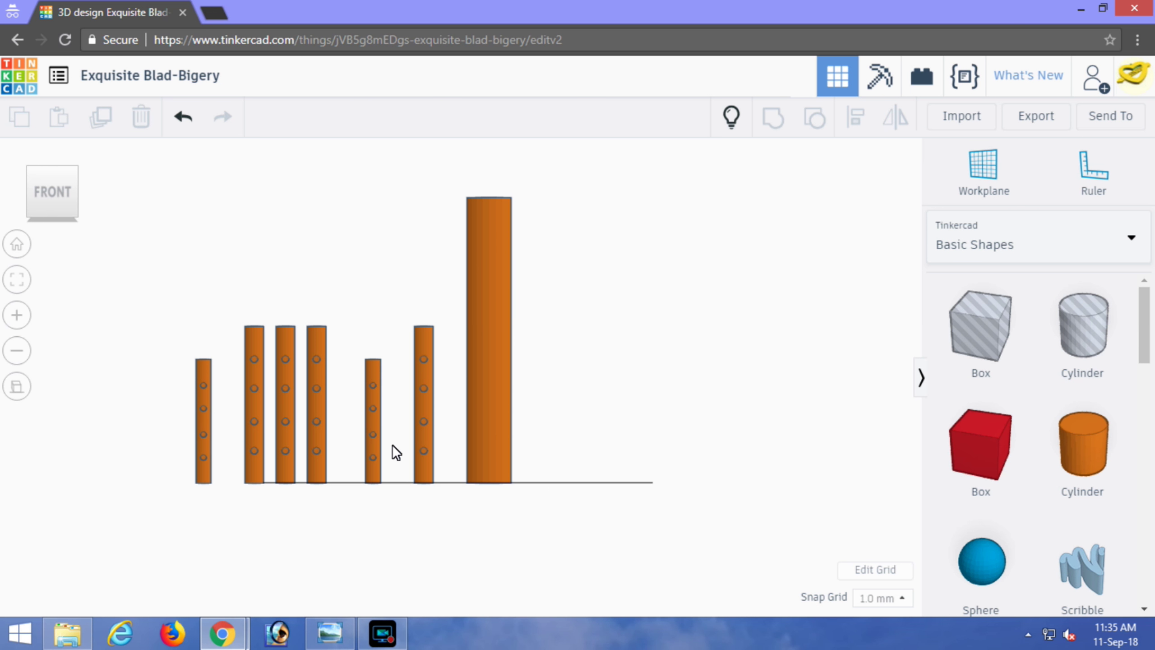
- Duplicate the shorter pegged tube nearest the large tube and place the copy behind the large tube with its pegs through the wall
left_click(372, 420)
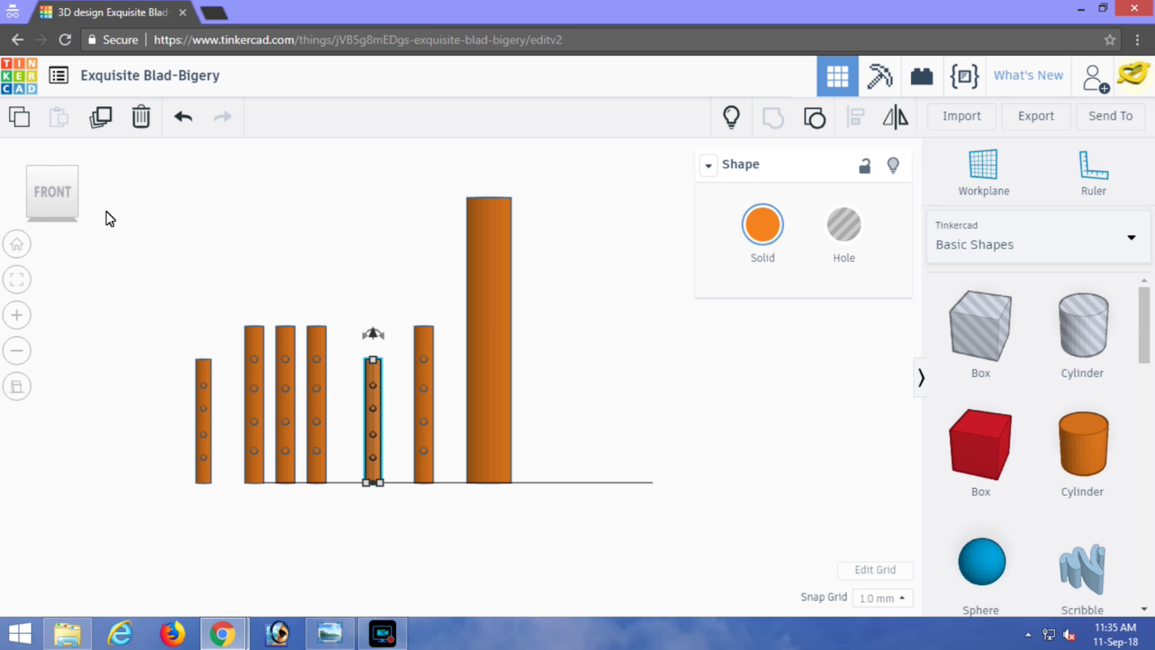
left_click(53, 159)
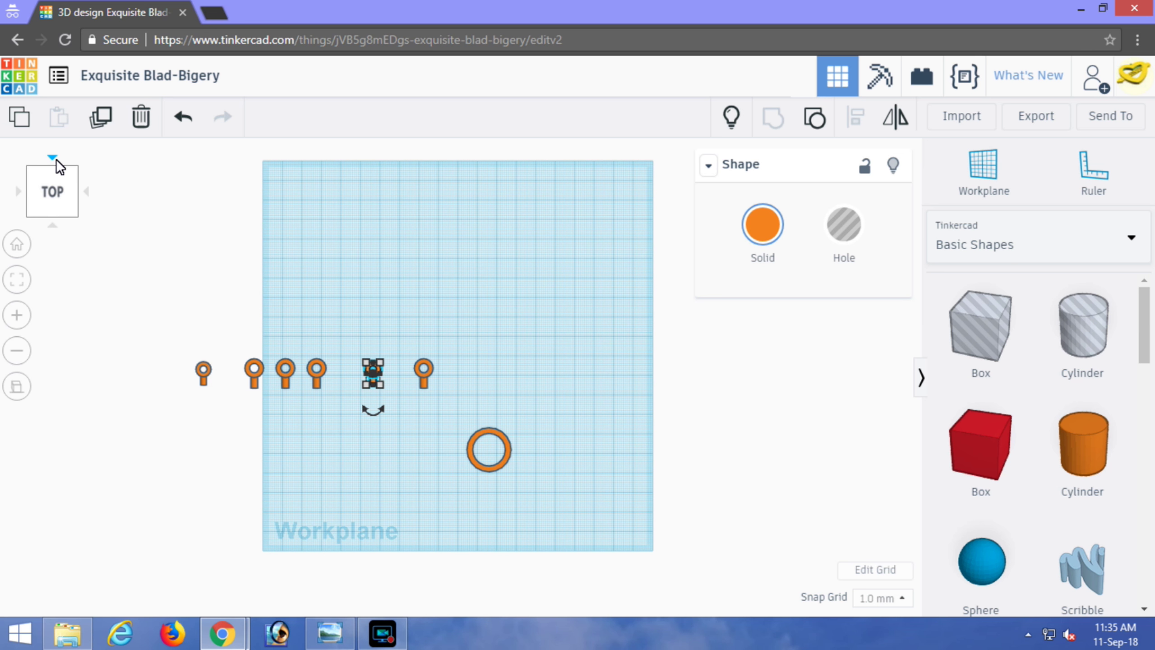
scroll(452, 433, "up", 1)
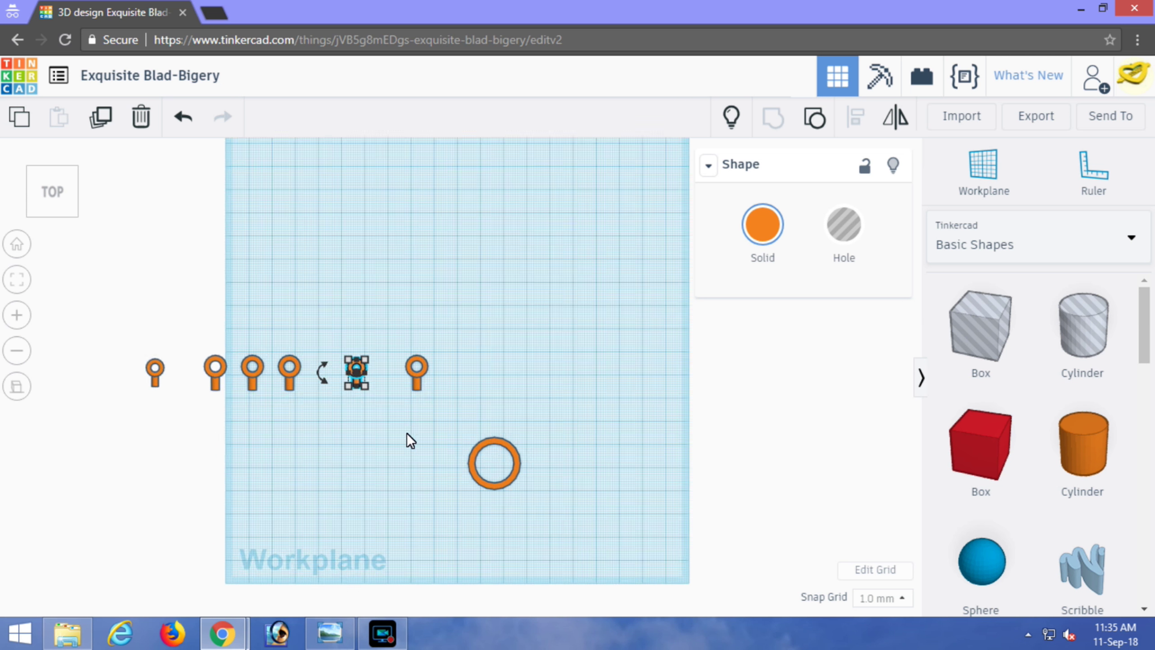
scroll(406, 435, "up", 2)
scroll(371, 462, "up", 1)
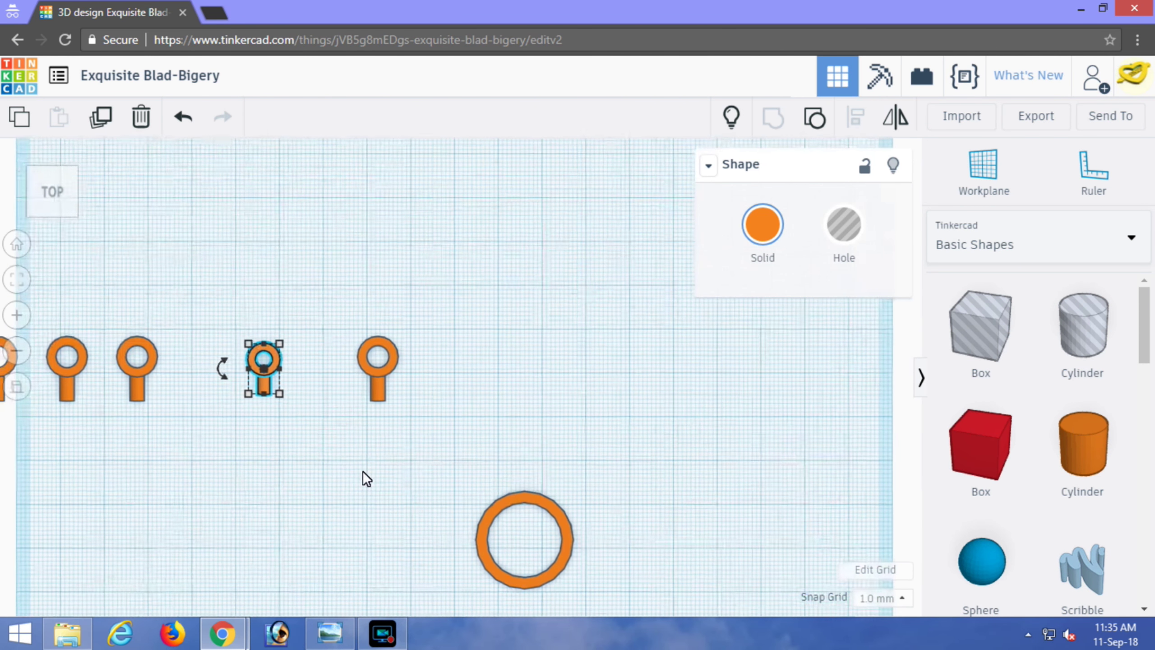
middle_click_drag(394, 476, 742, 421)
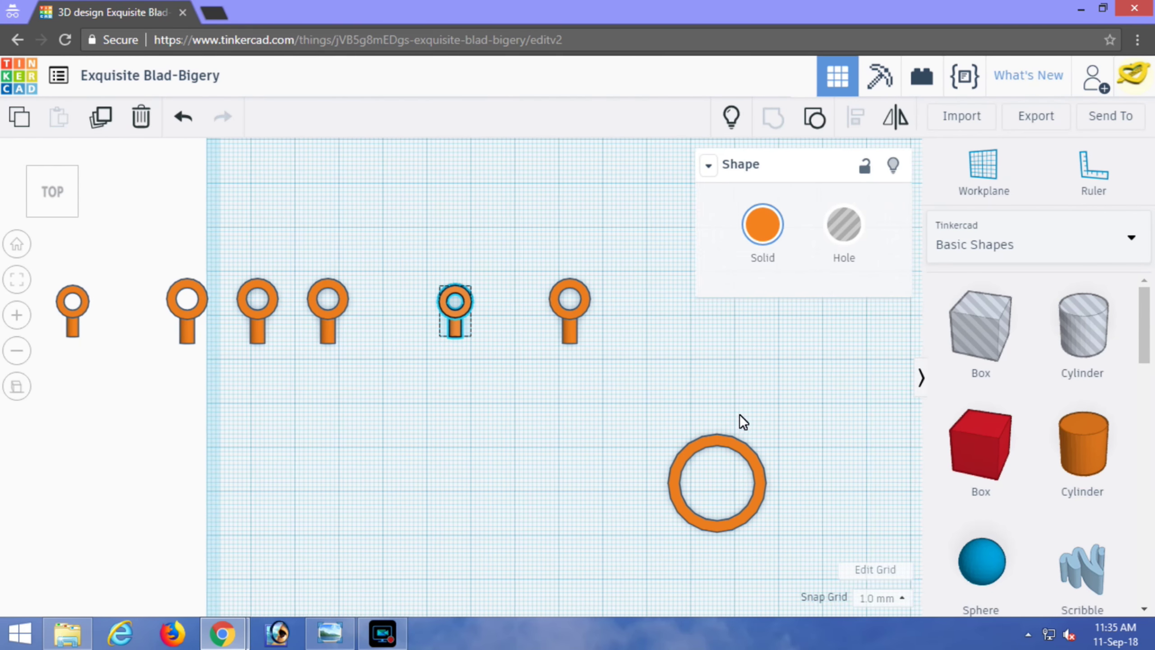
left_click(598, 417)
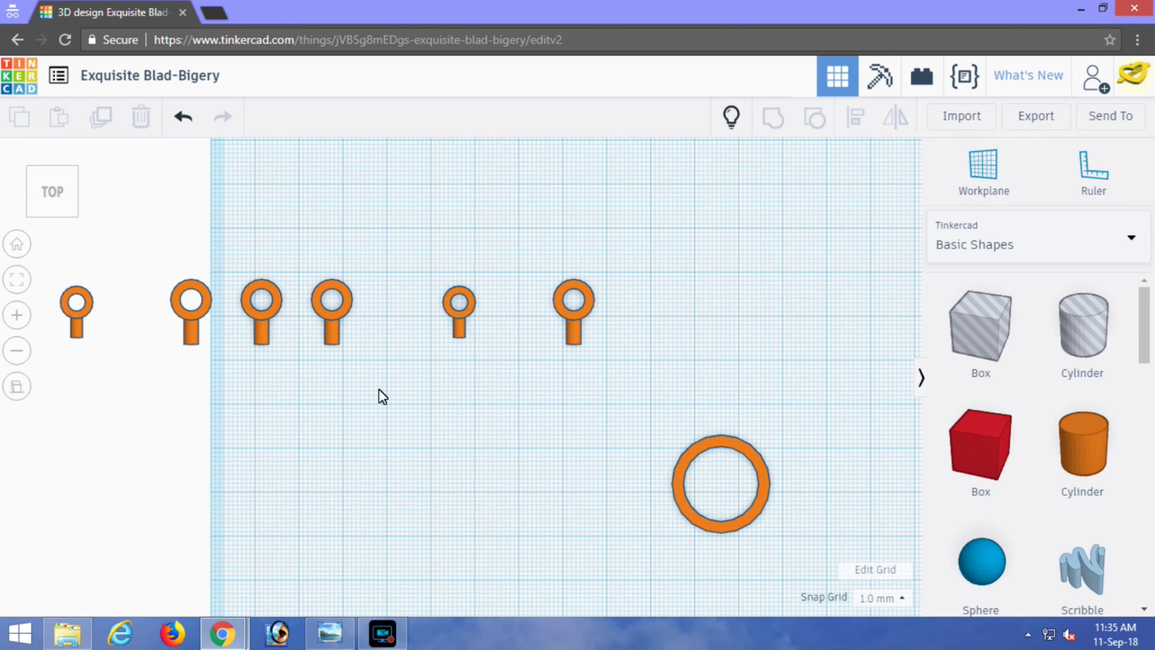
left_click_drag(457, 328, 718, 441, "alt")
- Turn the original shorter pegged tube to face the opposite way and move it against the large tube's front wall
left_click_drag(459, 326, 610, 508, "alt")
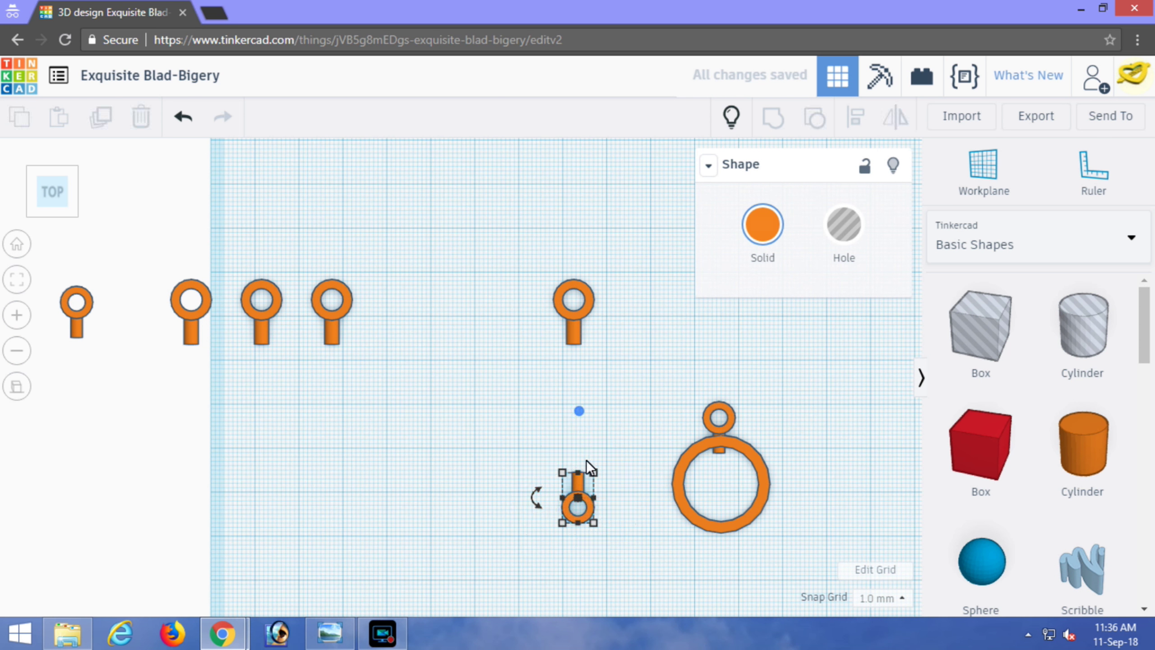
left_click(587, 461)
left_click_drag(597, 502, 725, 529)
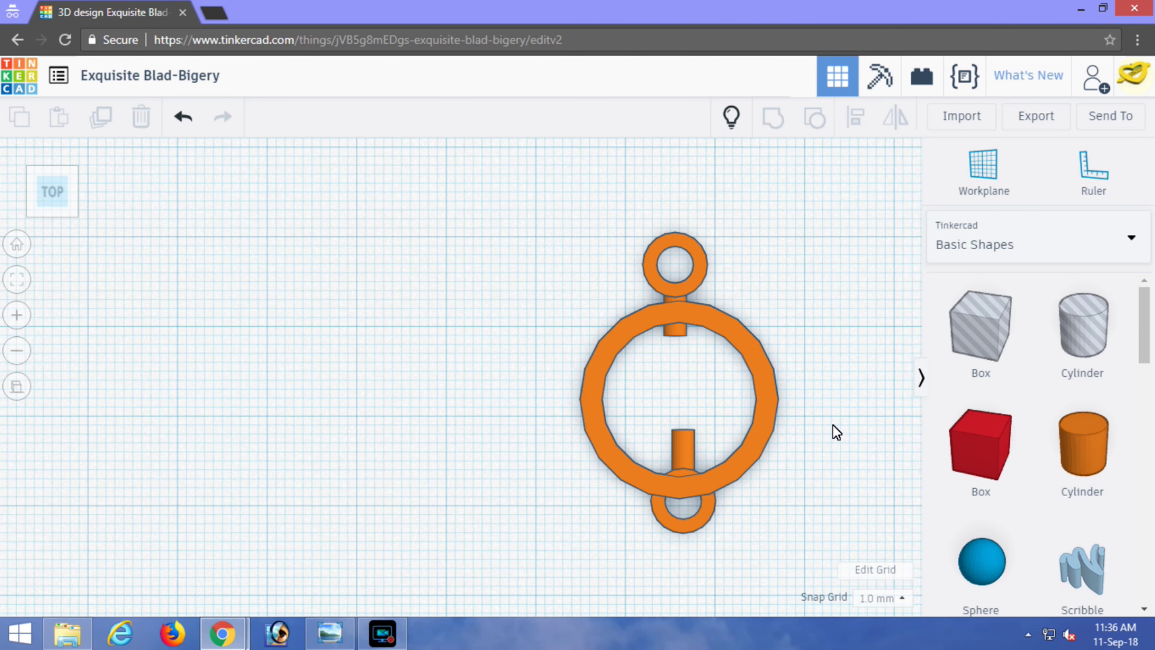
- Align the large tube and the two shorter pegged tubes on their shared centreline running front to back
middle_click_drag(831, 425, 644, 431)
left_click_drag(444, 169, 708, 607)
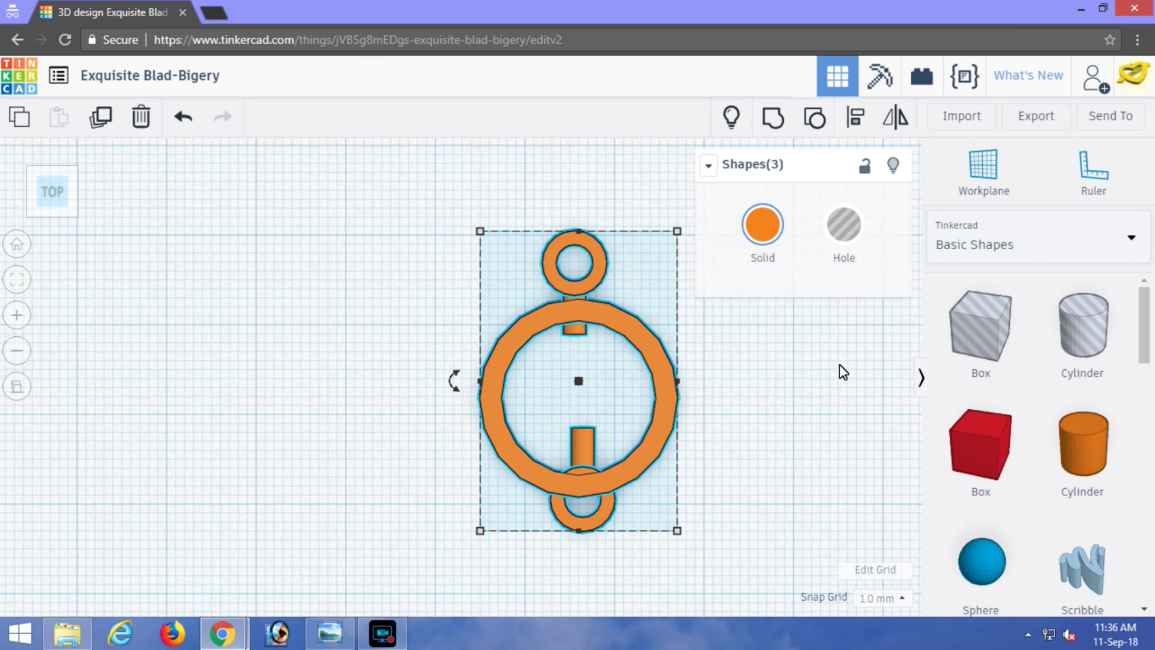
left_click(848, 112)
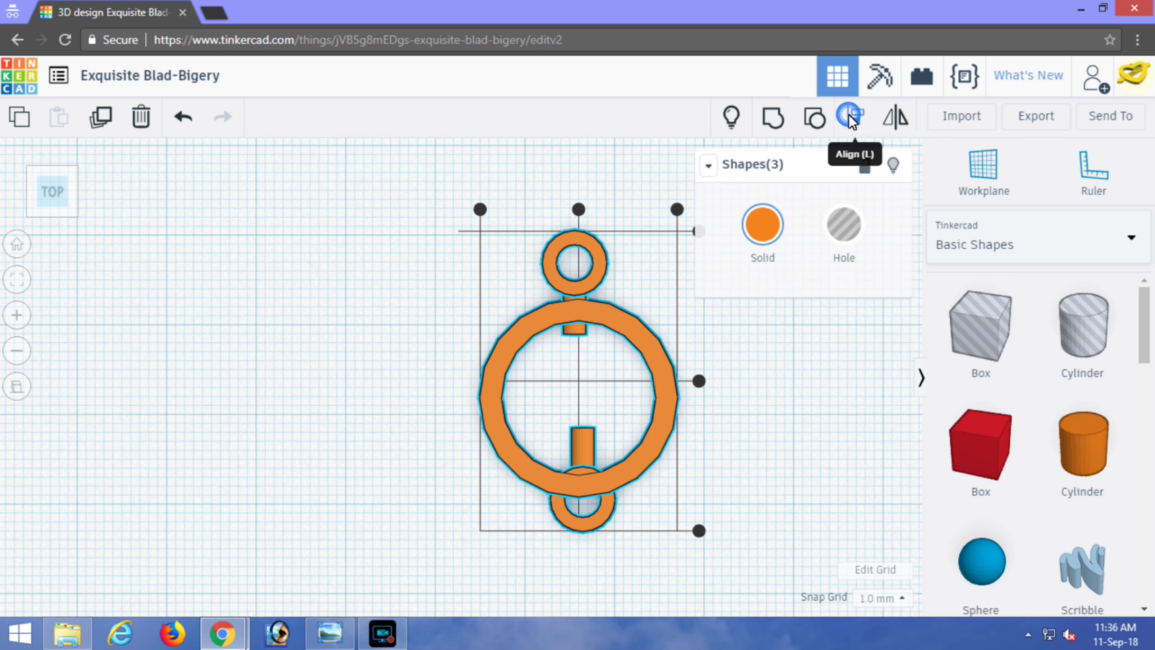
left_click(699, 381)
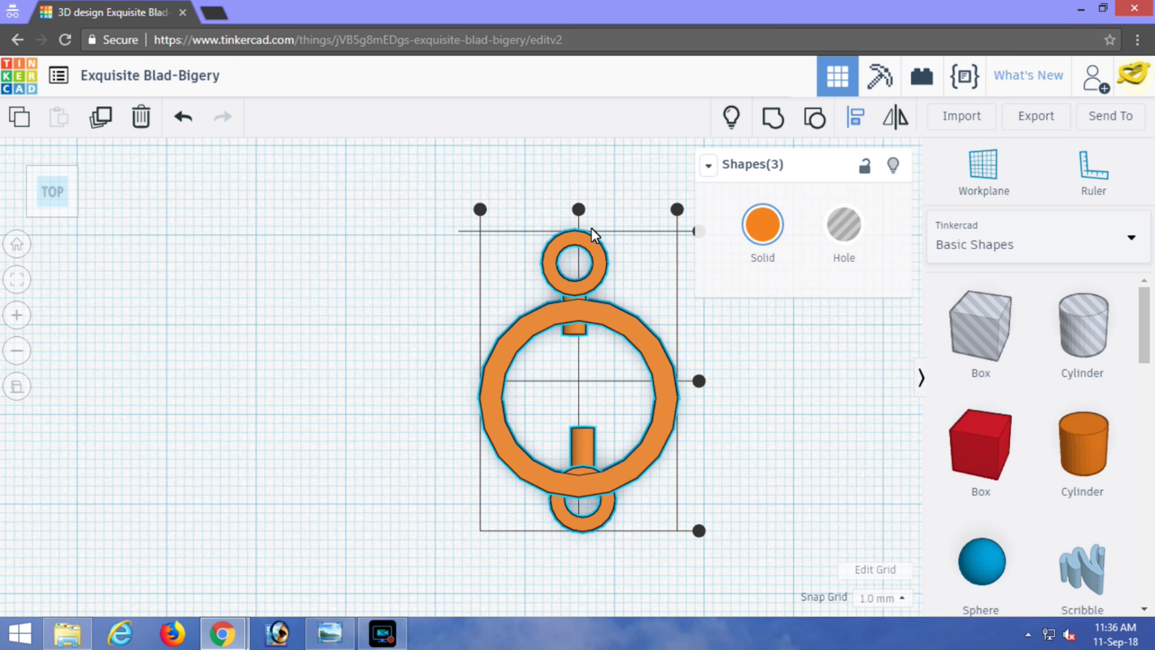
left_click(578, 208)
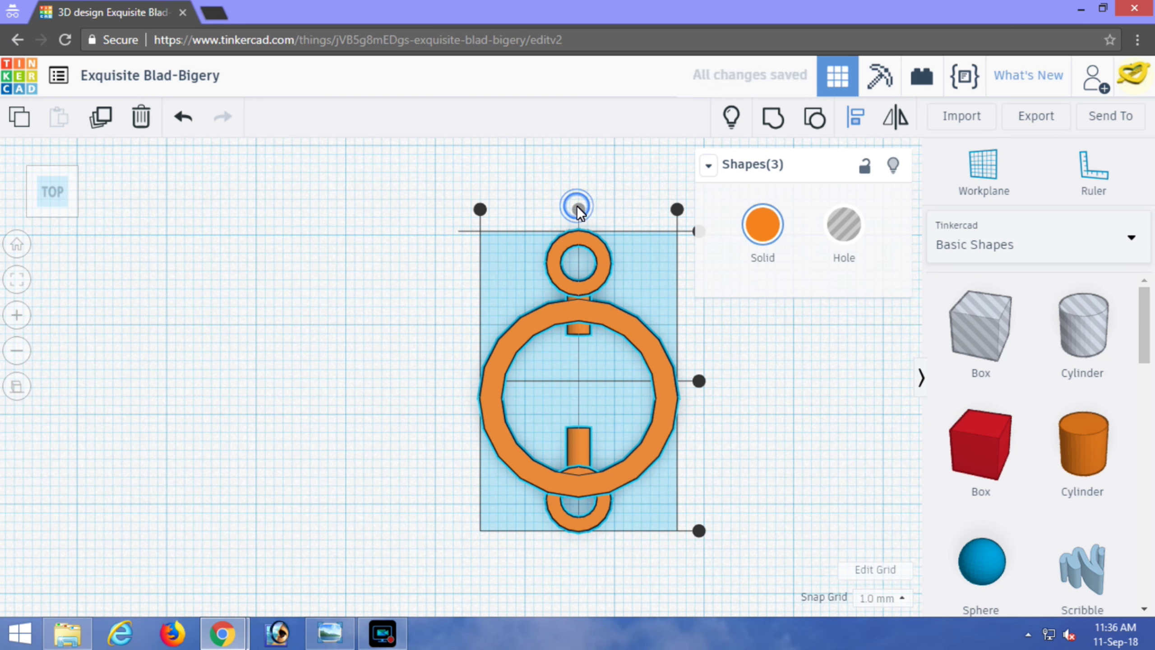
left_click(827, 448)
- Move the front shorter pegged tube 4.42 mm outward so that only its pegs pass through the large tube's wall
left_click(582, 444)
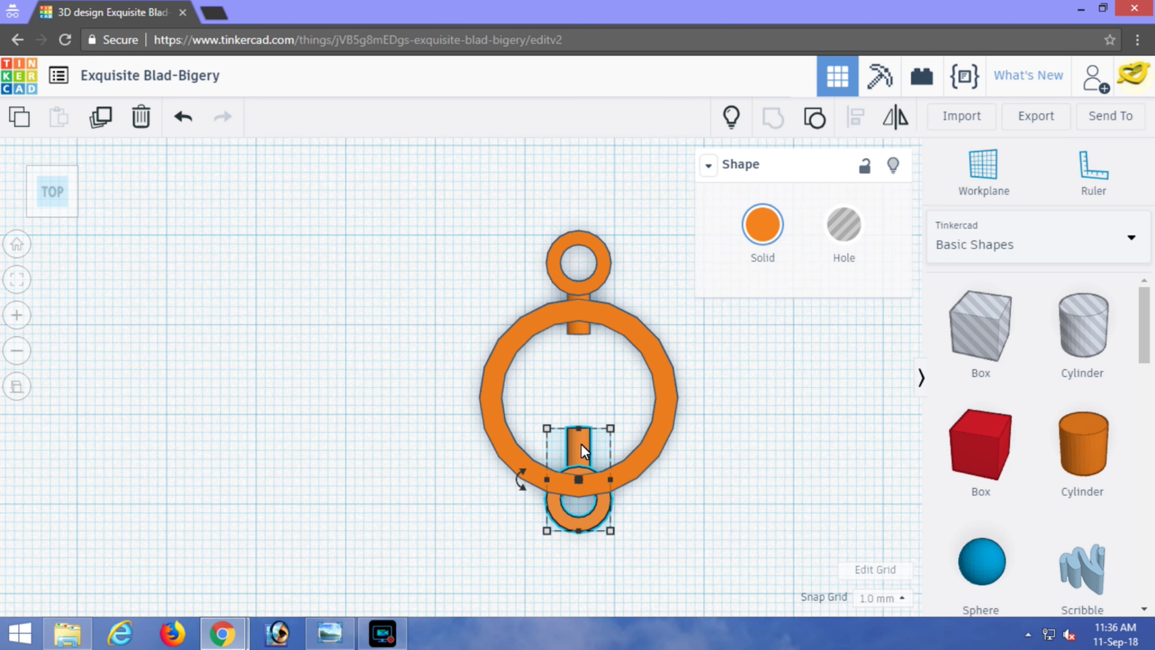
left_click_drag(581, 444, 583, 478)
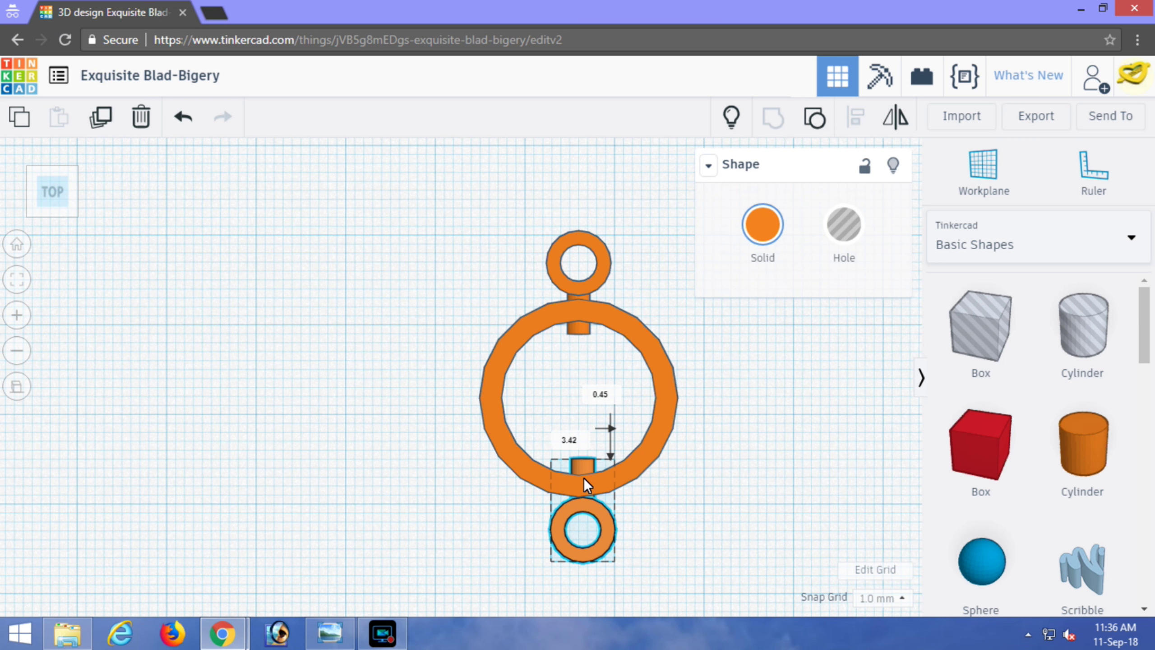
key("Down")
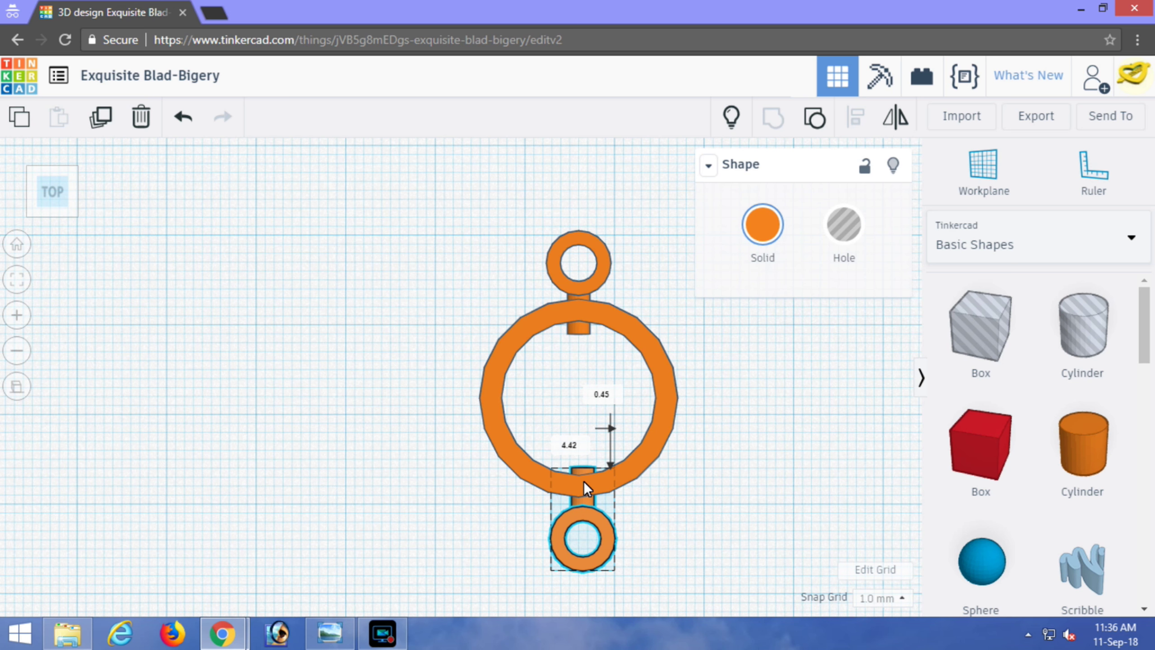
left_click(682, 489)
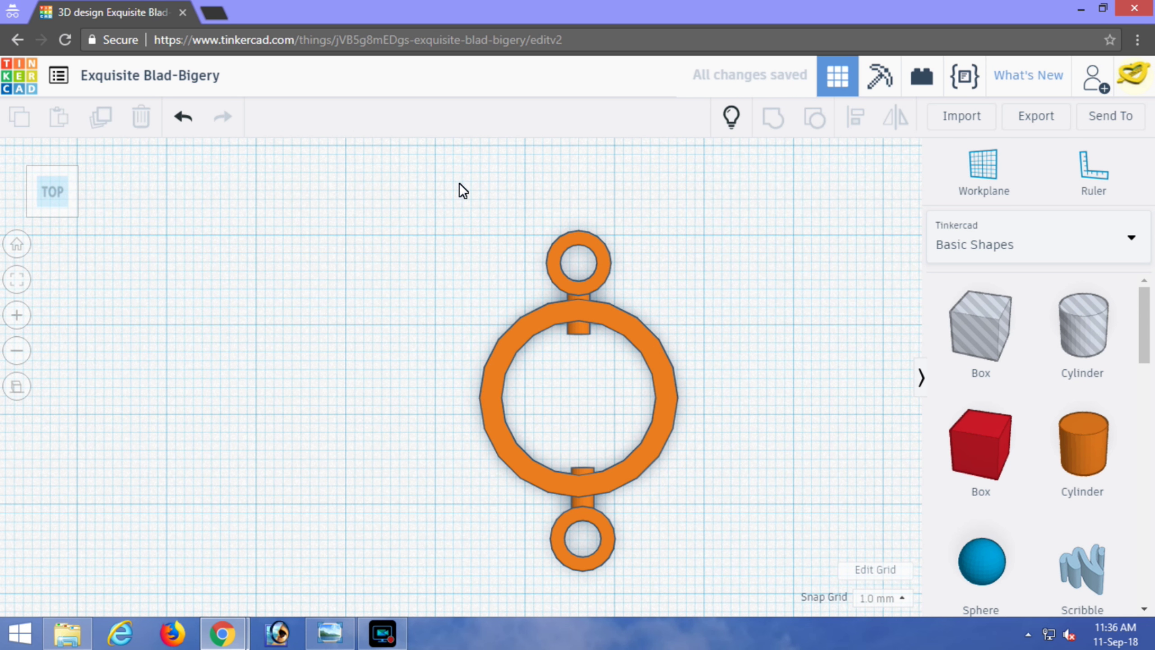
- Re-centre the shifted front shorter tube with the large tube and the rear shorter tube
left_click_drag(456, 181, 700, 581)
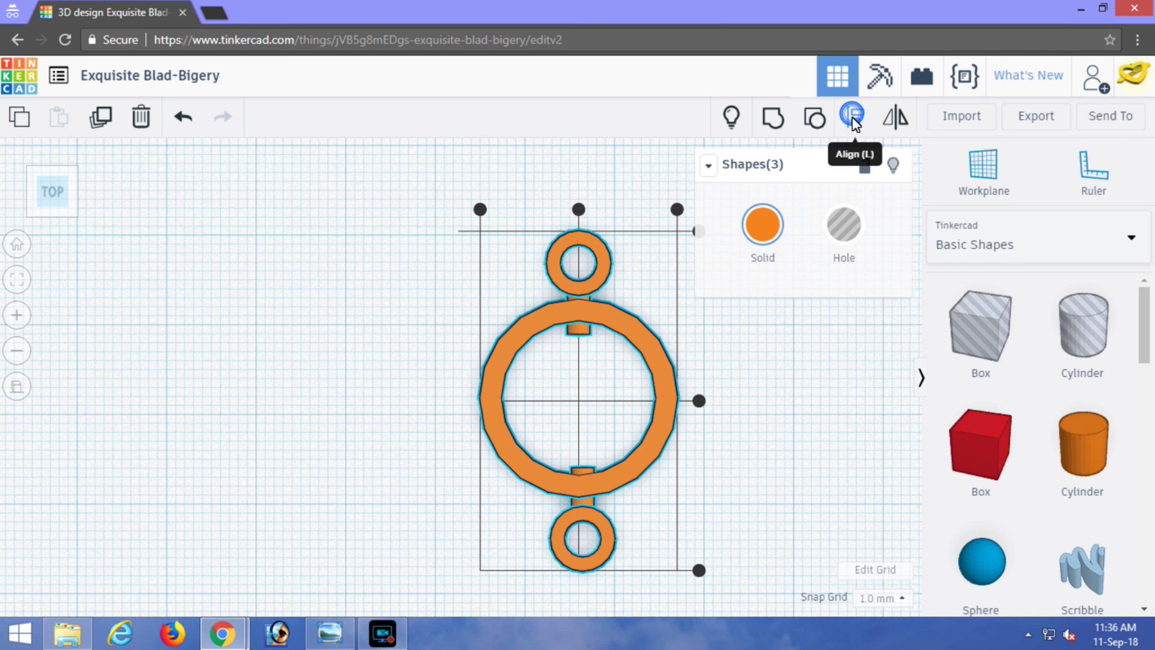
left_click(576, 209)
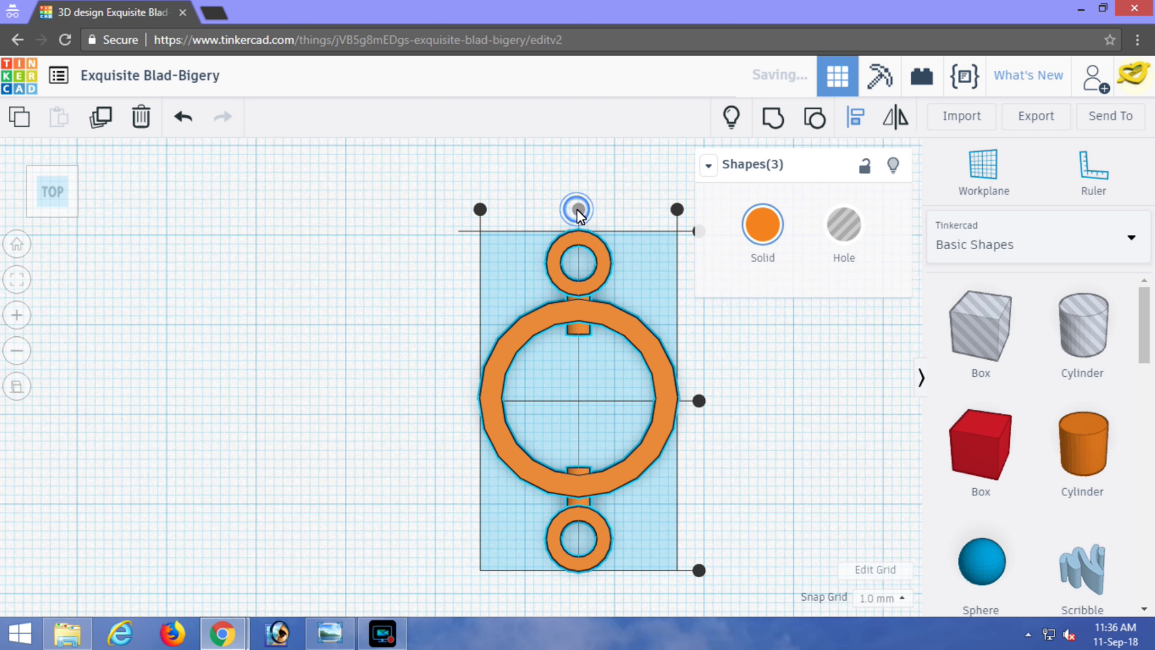
left_click(817, 442)
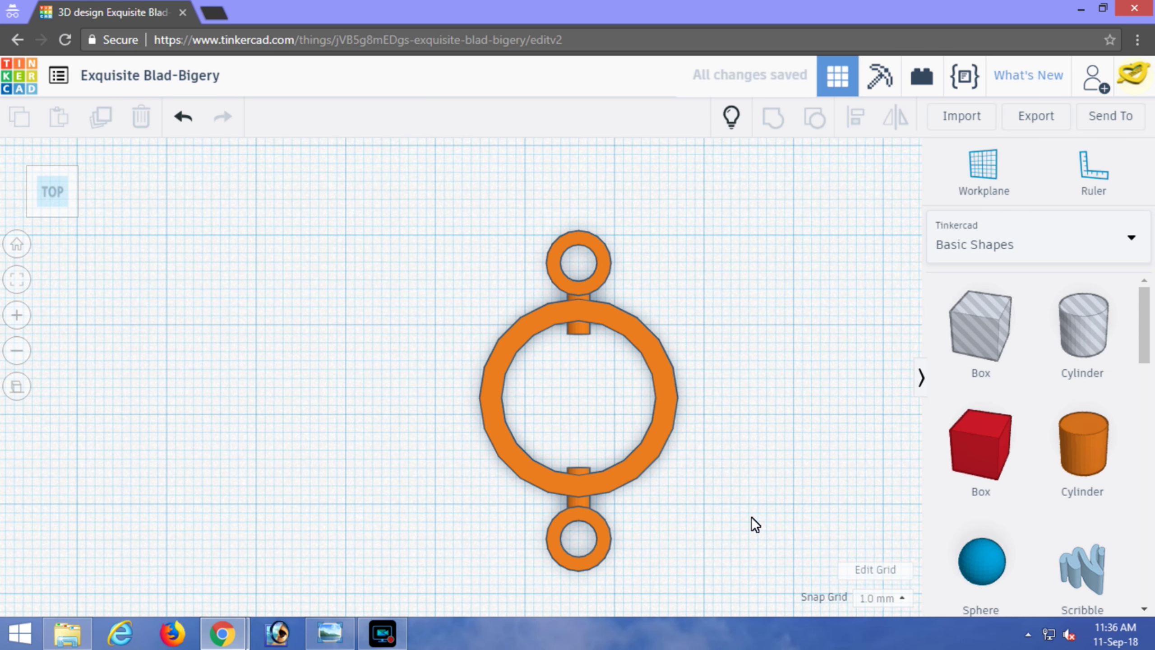
- Duplicate the taller pegged tube nearest the large tube, placing the copy 52 mm across and 39.19 mm forward, beyond the large tube's right side
right_click_drag(746, 507, 736, 440)
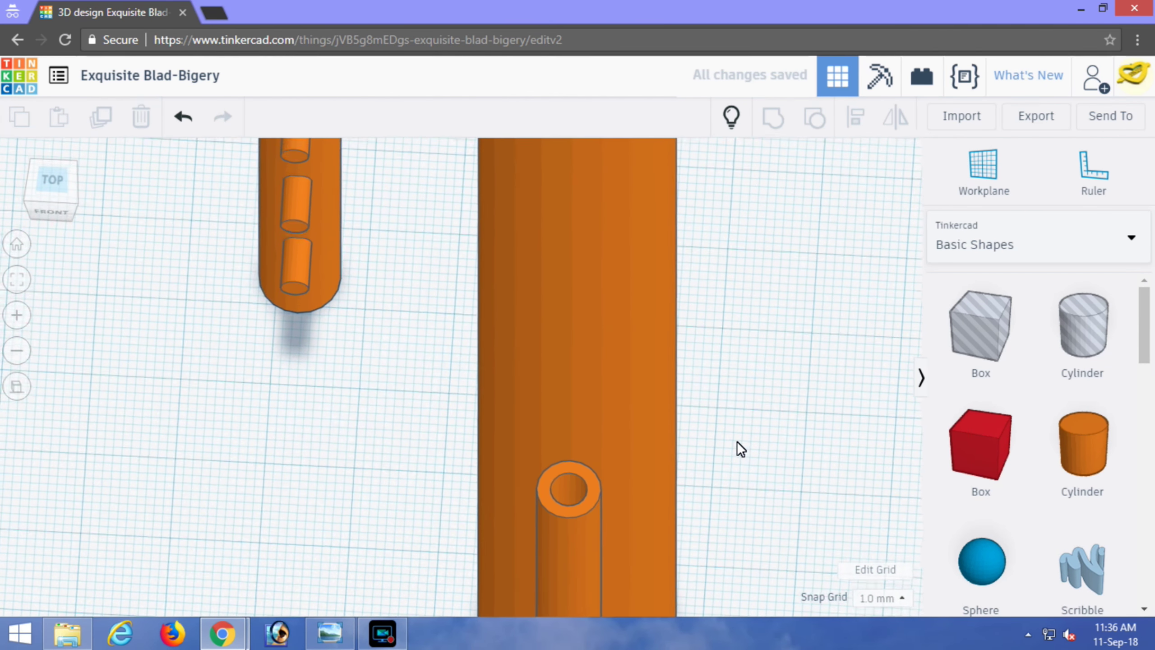
left_click(51, 207)
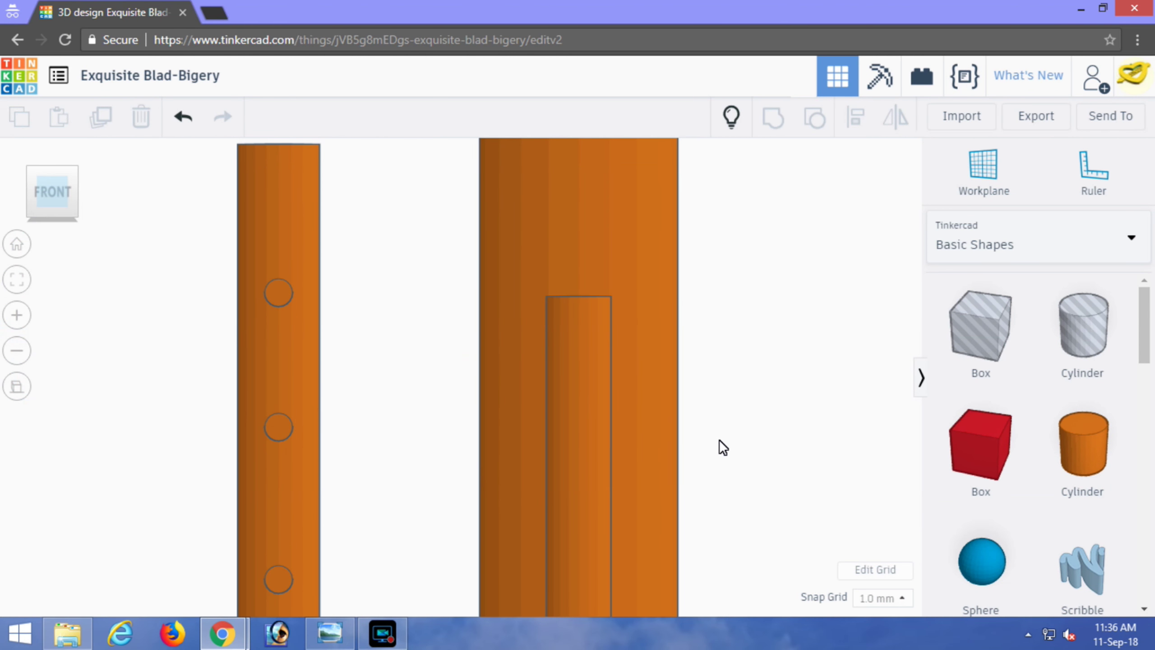
scroll(719, 440, "down", 10)
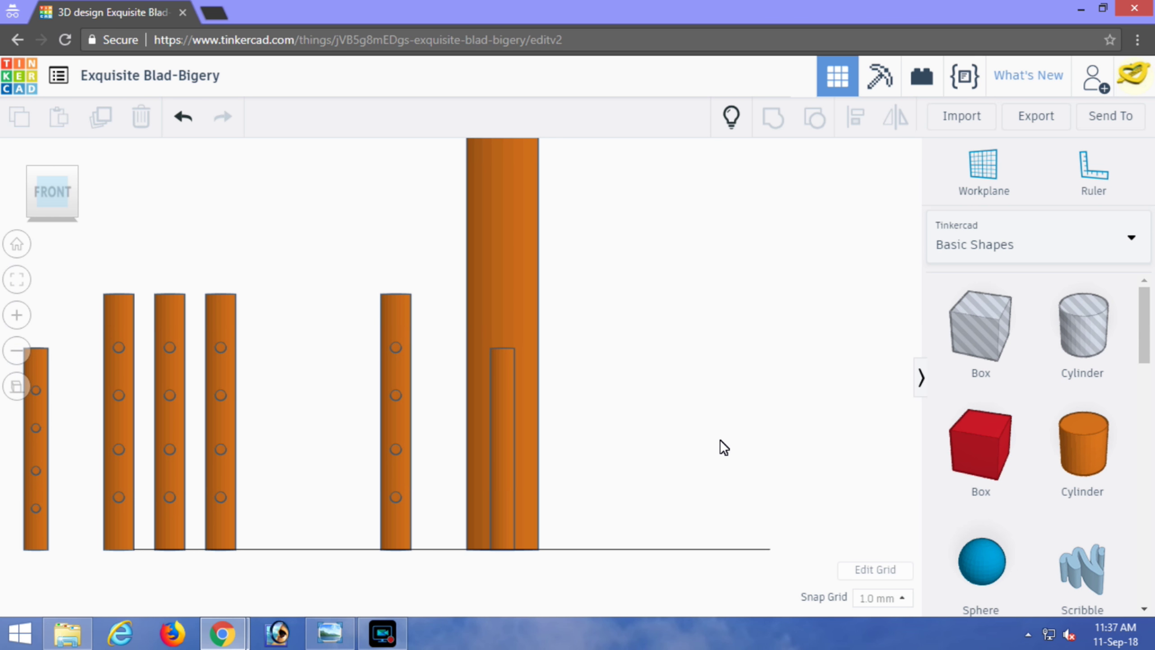
scroll(669, 339, "down", 5)
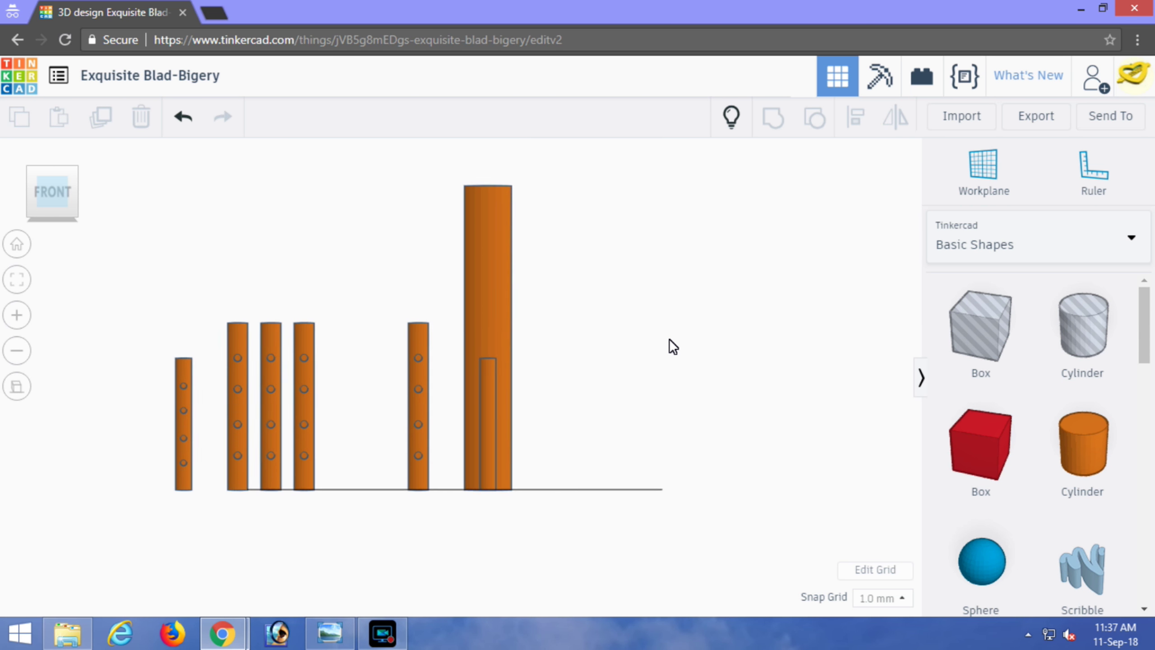
left_click(52, 182)
left_click(50, 182)
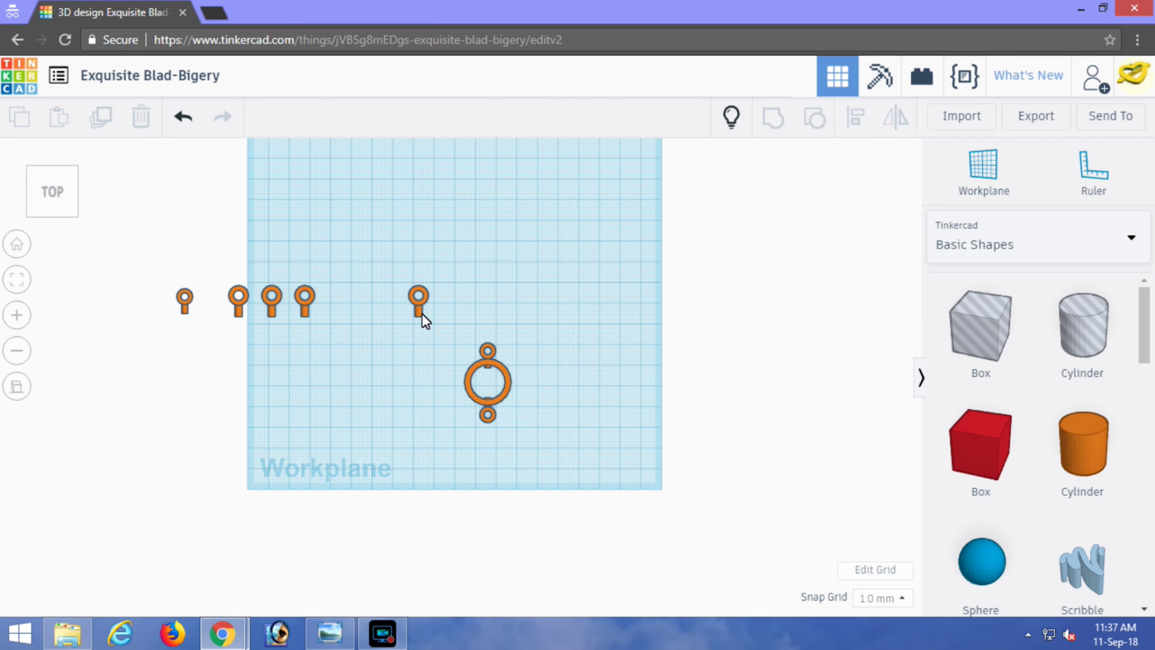
scroll(431, 325, "up", 4)
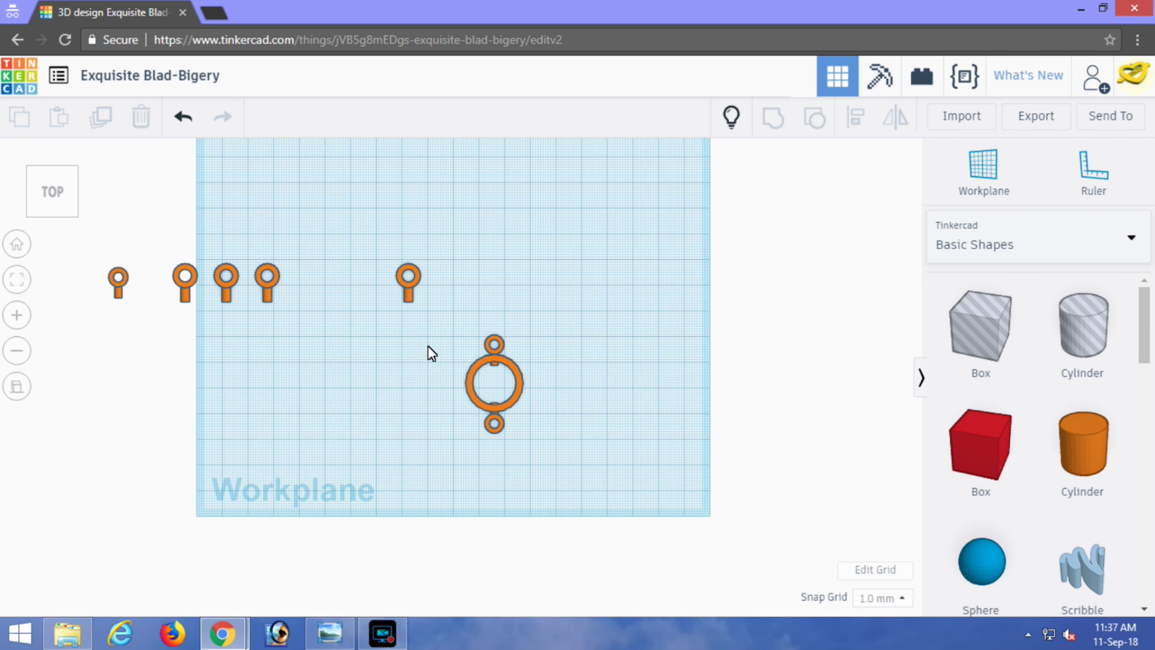
scroll(427, 345, "up", 3)
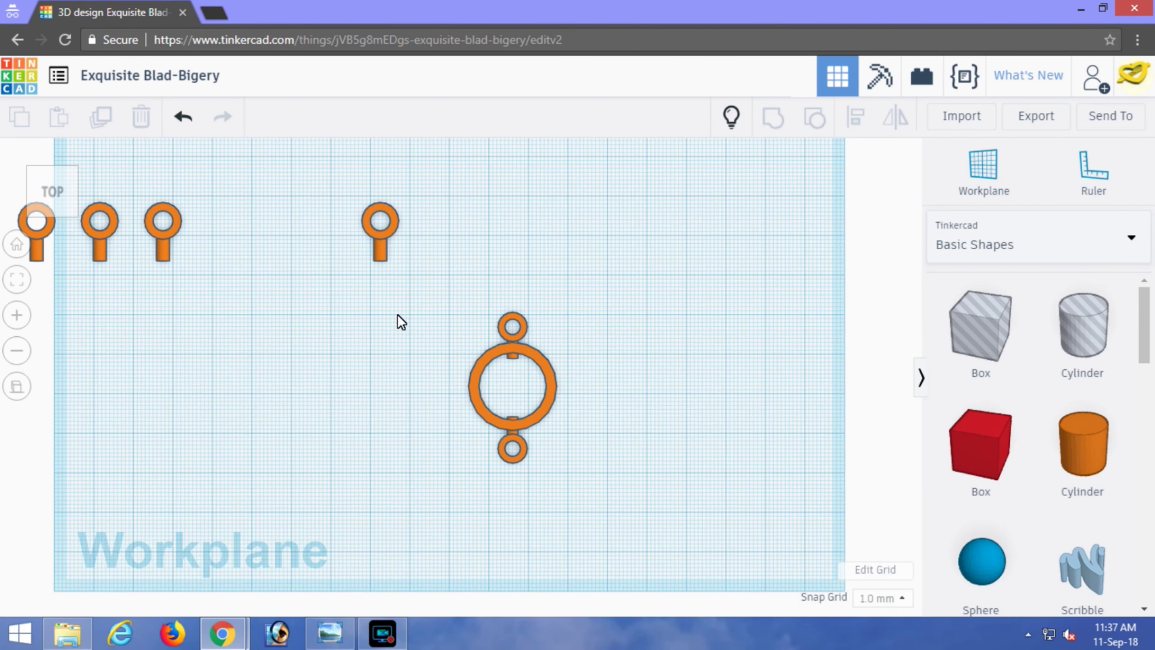
scroll(397, 314, "up", 1)
scroll(398, 315, "up", 1)
scroll(403, 309, "up", 2)
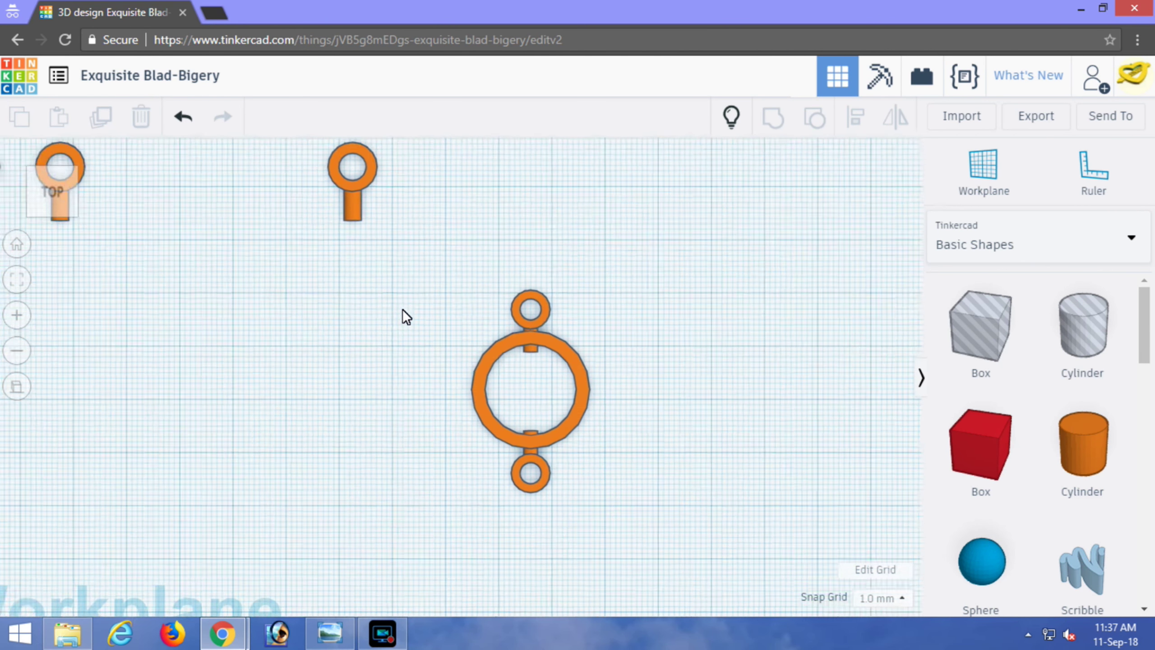
middle_click_drag(402, 309, 533, 407)
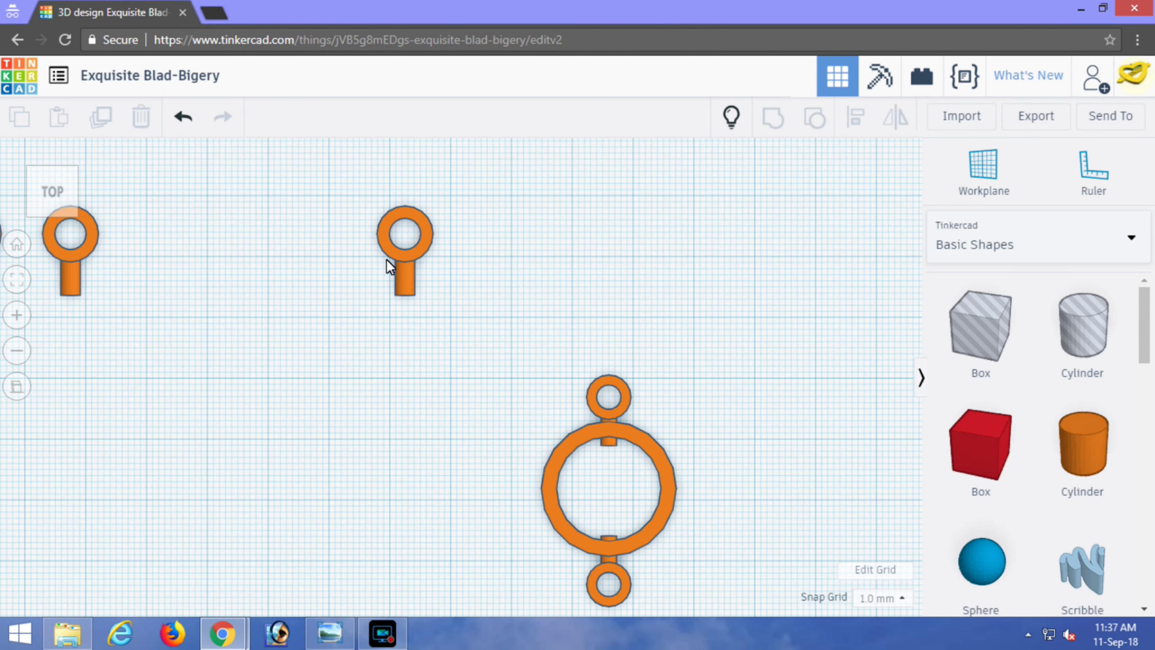
left_click_drag(423, 261, 752, 499, "alt")
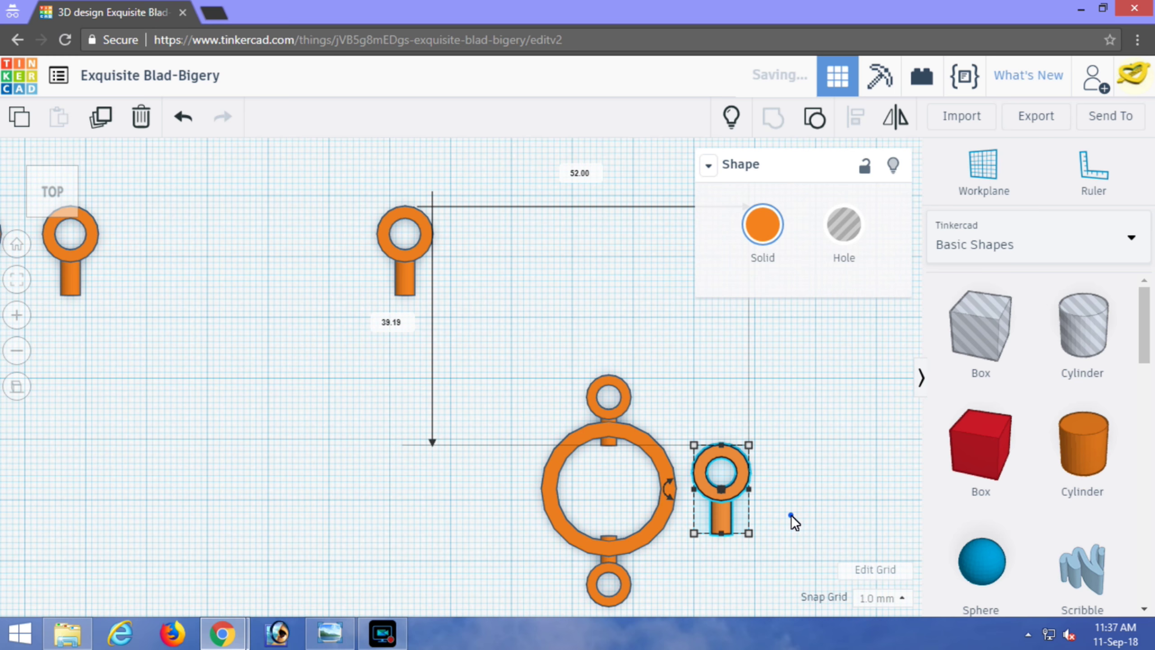
left_click(791, 515)
- Rotate the copied taller tube -90° so its pegs point at the large tube's right wall
left_click(707, 491)
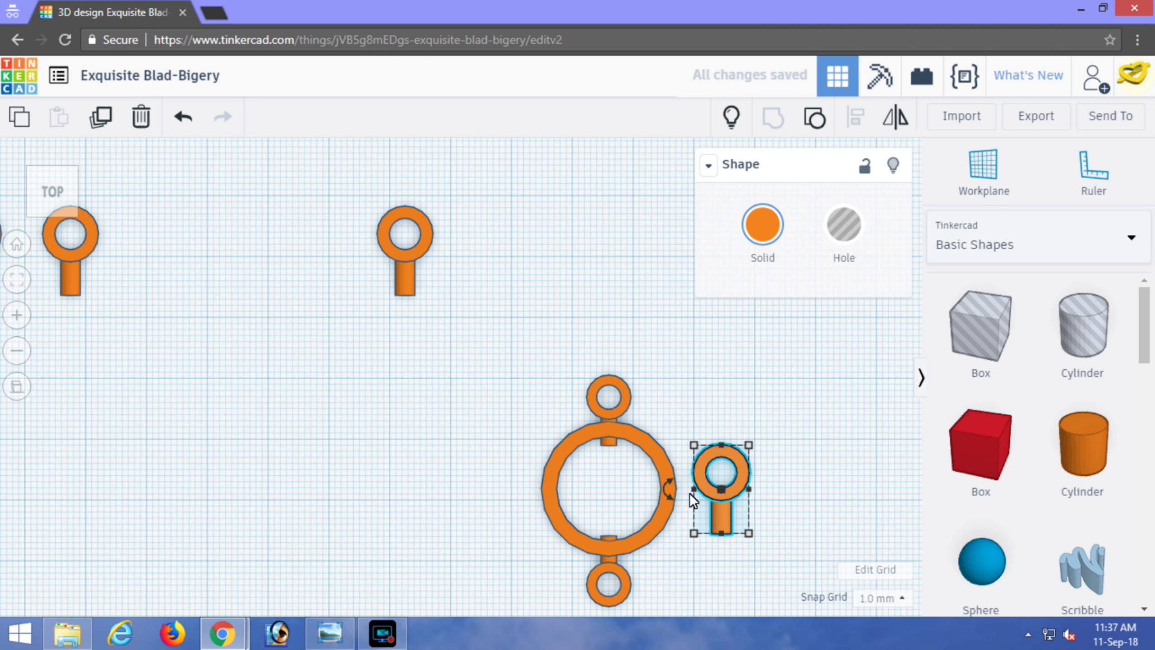
left_click_drag(669, 479, 718, 458)
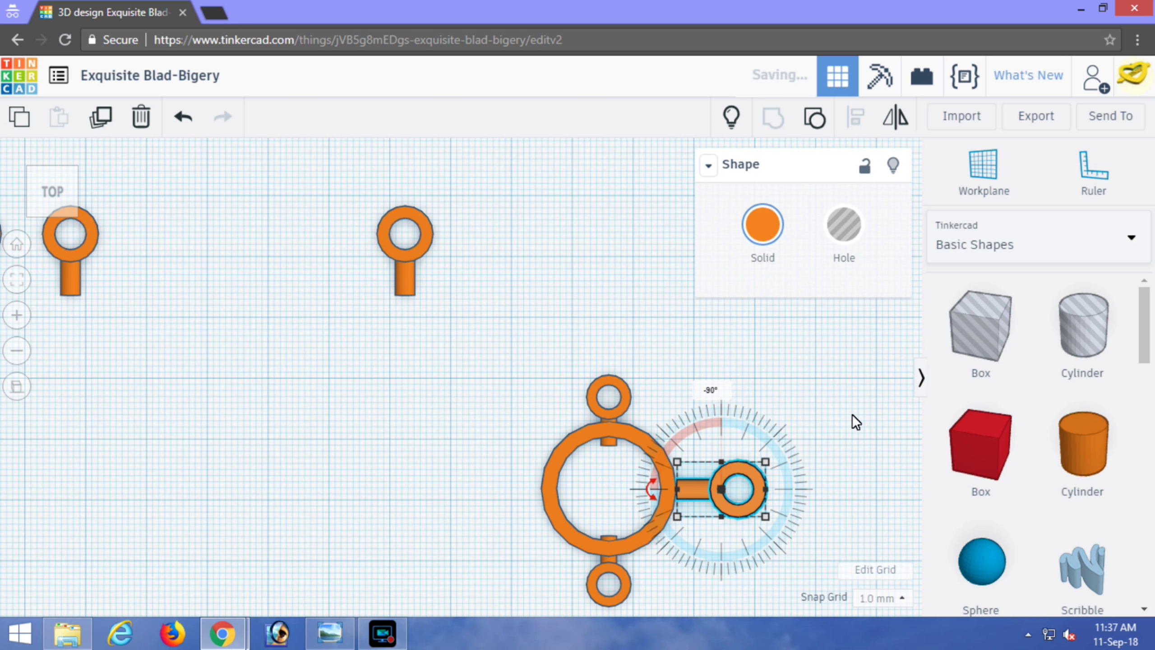
left_click(852, 414)
- Move the original taller pegged tube to the large tube's left side and turn it so its pegs face the wall
left_click_drag(406, 283, 494, 483)
mouse_move(441, 471)
left_click(513, 465)
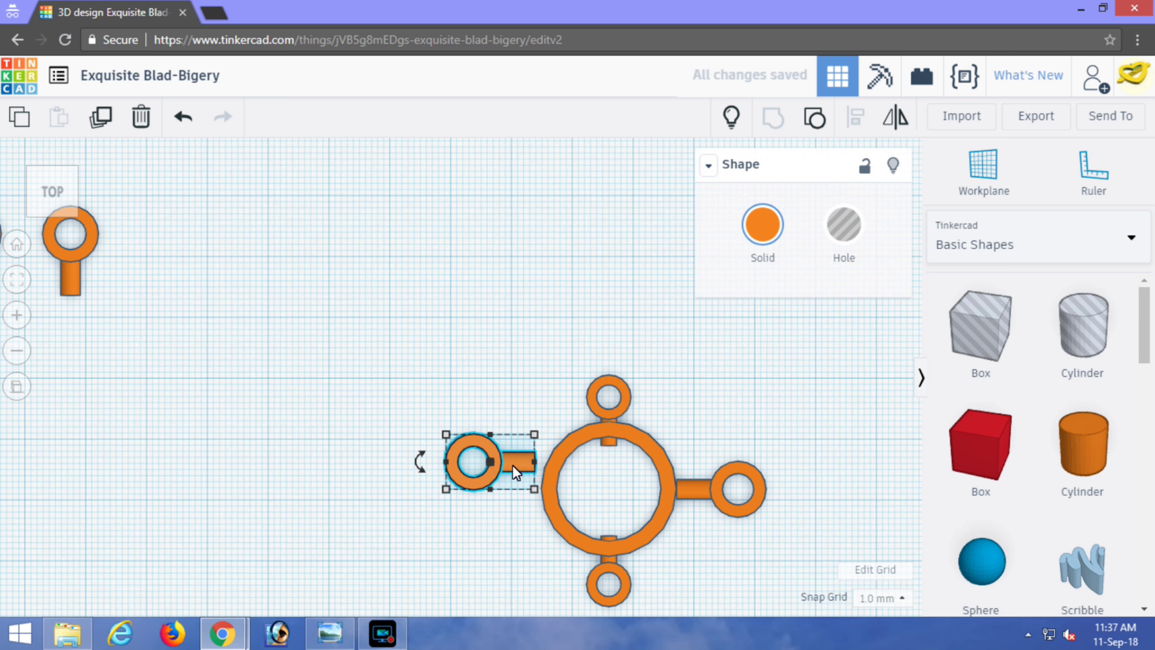
- Align the left taller pegged tube front-to-back with the centres of the large tube and the right taller tube
left_click(559, 514, "shift")
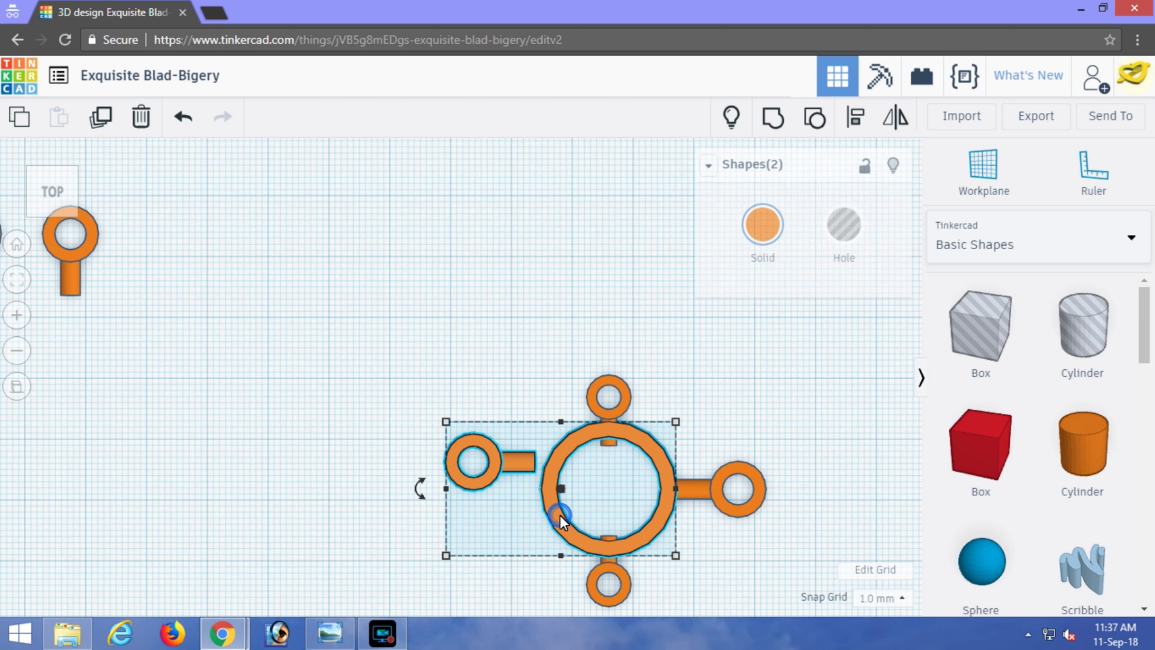
left_click(742, 509, "shift")
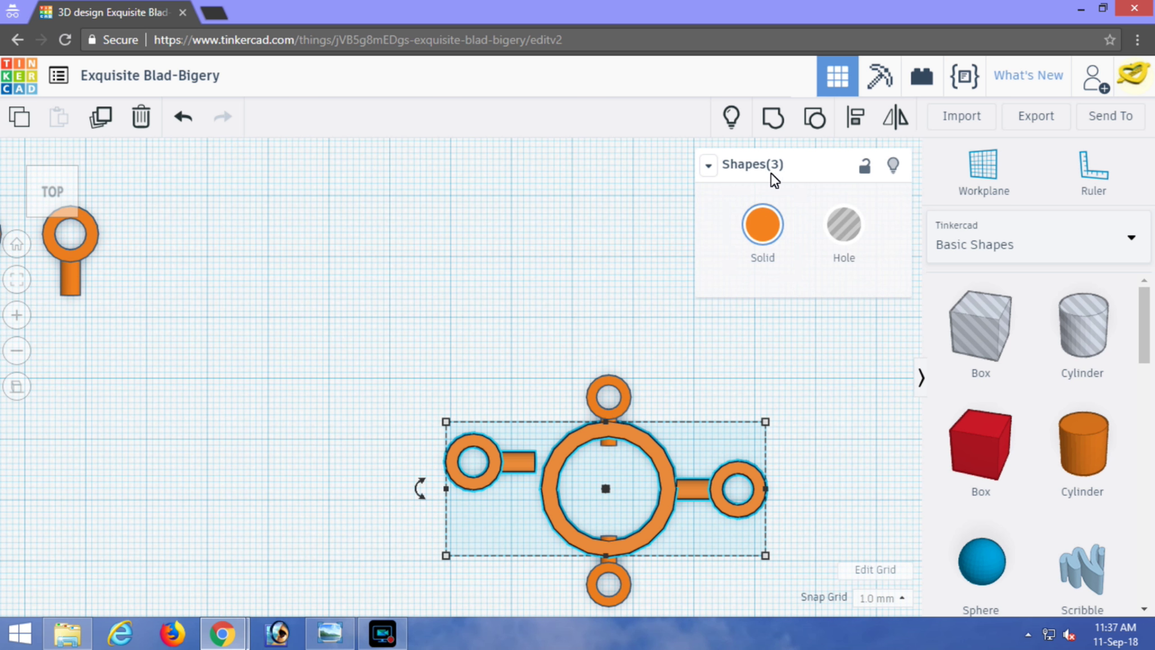
left_click(855, 117)
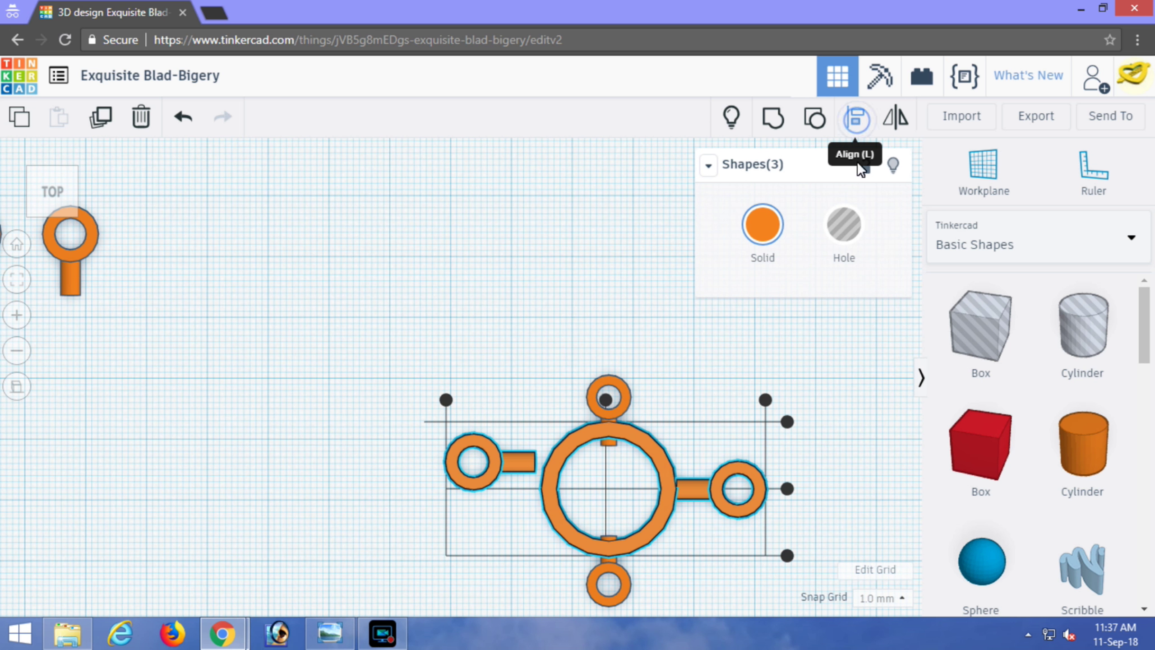
left_click(787, 489)
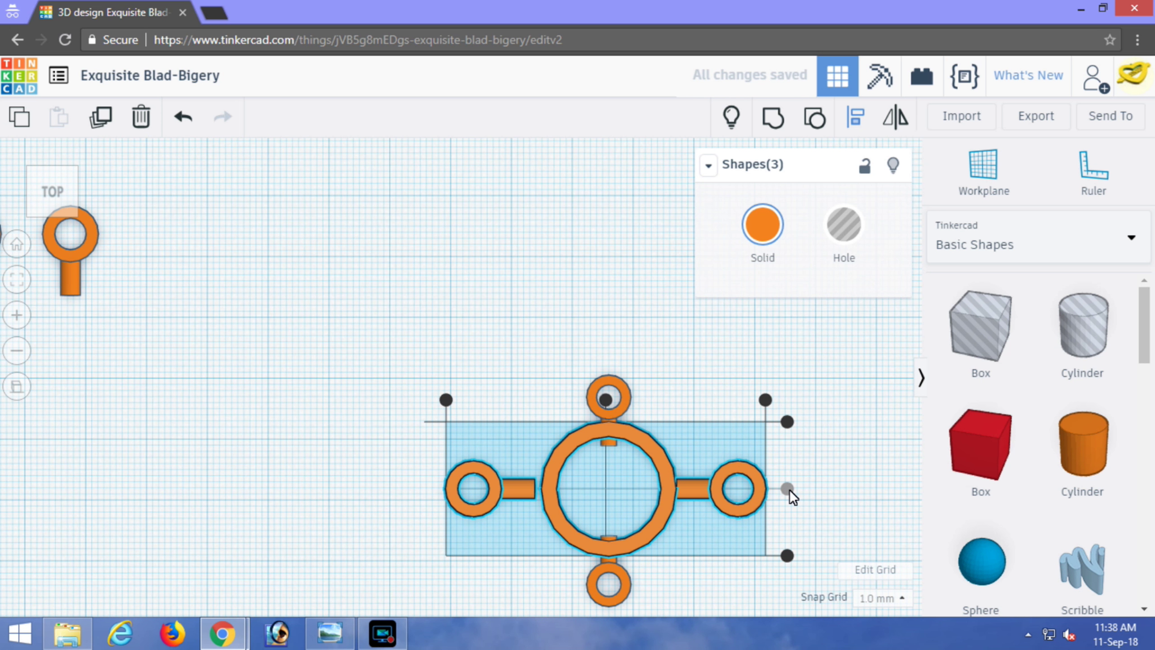
left_click(834, 513)
- Push the left and right taller tubes inward so their pegs pass through the large tube's wall
left_click_drag(518, 492, 541, 494)
left_click_drag(694, 490, 669, 485)
left_click_drag(511, 509, 522, 503)
left_click(717, 550)
left_click(660, 537)
left_click(729, 506, "shift")
left_click(696, 541)
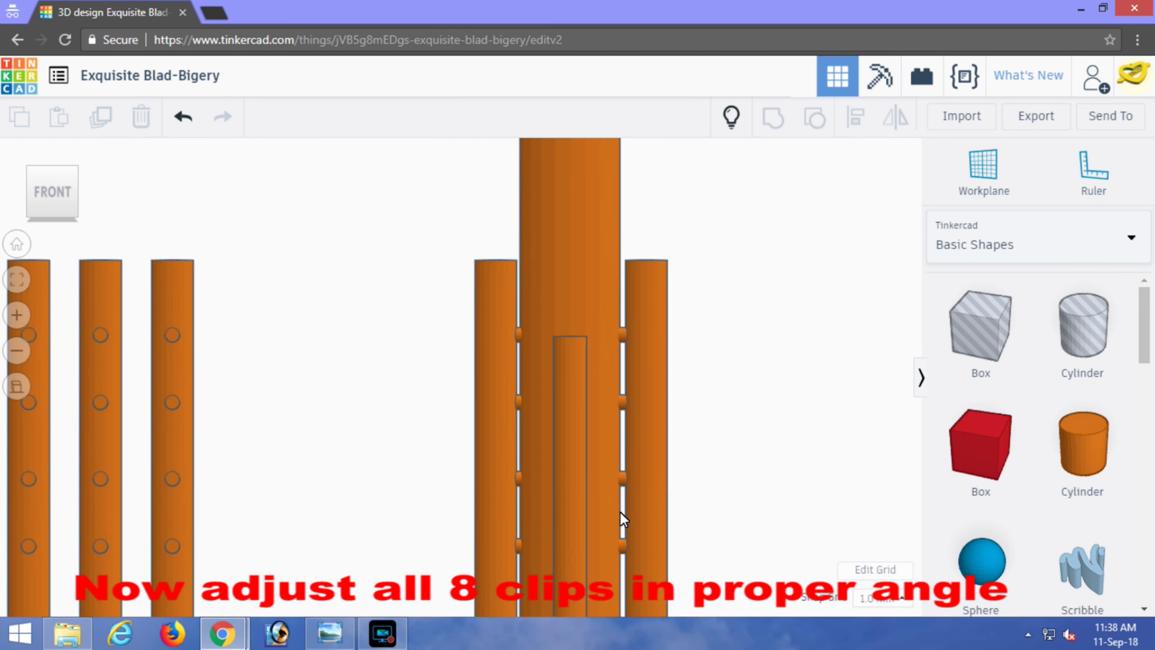
- Move the spare taller pegged tubes into the diagonal gaps around the large tube
scroll(620, 511, "down", 3)
right_click_drag(620, 511, 607, 586)
left_click(65, 192)
scroll(561, 478, "up", 1)
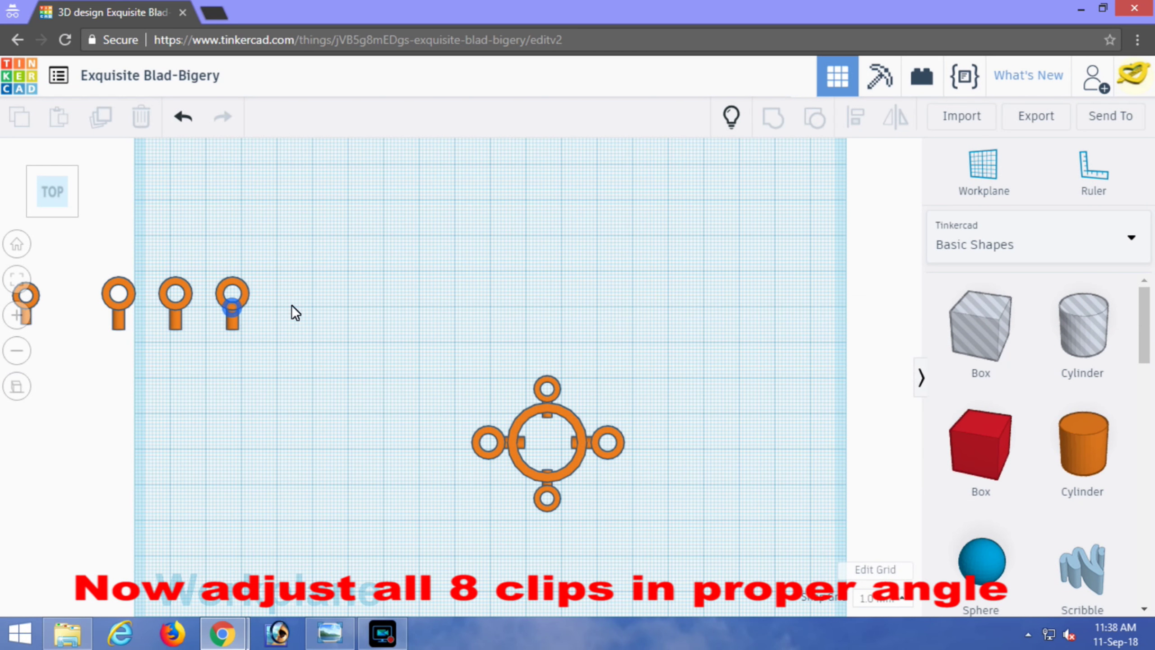
left_click_drag(234, 317, 589, 406)
left_click(459, 350)
left_click_drag(177, 318, 504, 484)
left_click(437, 446)
left_click_drag(123, 319, 595, 482)
left_click(349, 240)
left_click(441, 408)
- Turn the rear-right and rear-left taller tubes diagonally so their pegs point at the large tube's centre
scroll(608, 537, "up", 4)
left_click(17, 279)
left_click(600, 279)
left_click_drag(524, 260, 571, 312)
left_click(484, 361)
left_click(396, 309)
left_click_drag(339, 304, 384, 337)
- Turn the front-right taller tube toward the large tube and position it so its pegs pass through the wall
left_click(494, 402)
left_click(596, 478)
left_click_drag(559, 453, 599, 426)
left_click_drag(643, 469, 631, 484)
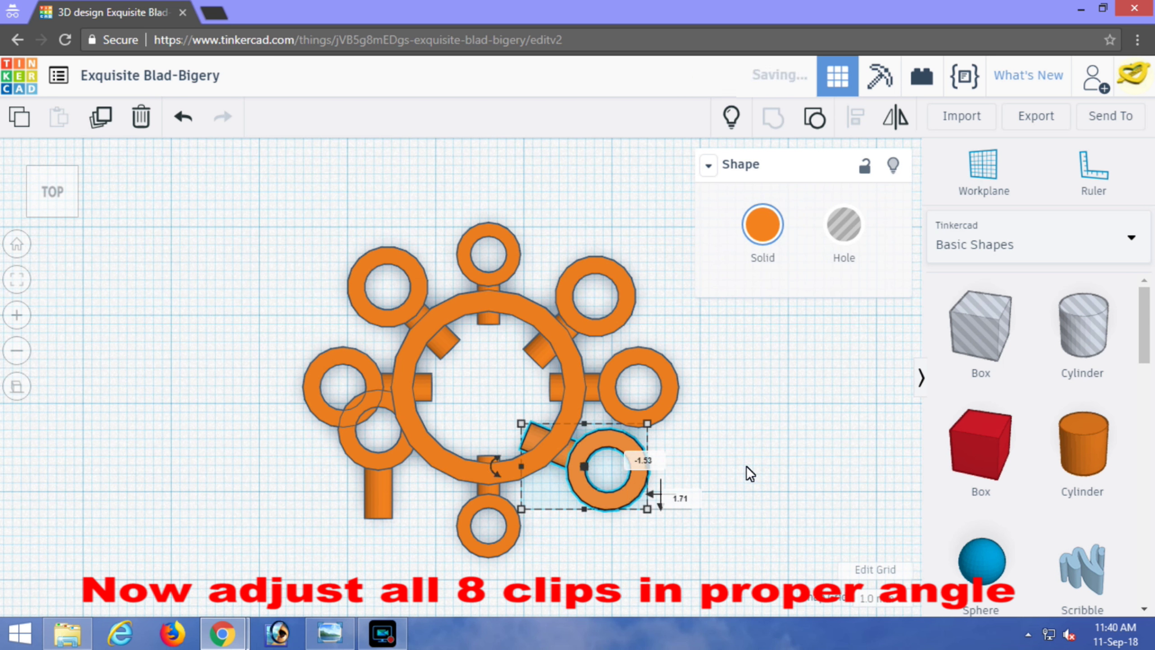
left_click(746, 466)
scroll(600, 454, "up", 2)
left_click(594, 454)
left_click_drag(510, 481, 547, 484)
left_click(858, 513)
- Rotate the front-left taller tube diagonally so its pegs point through the large tube's wall toward its centre
left_click(359, 511)
left_click_drag(283, 473, 380, 527)
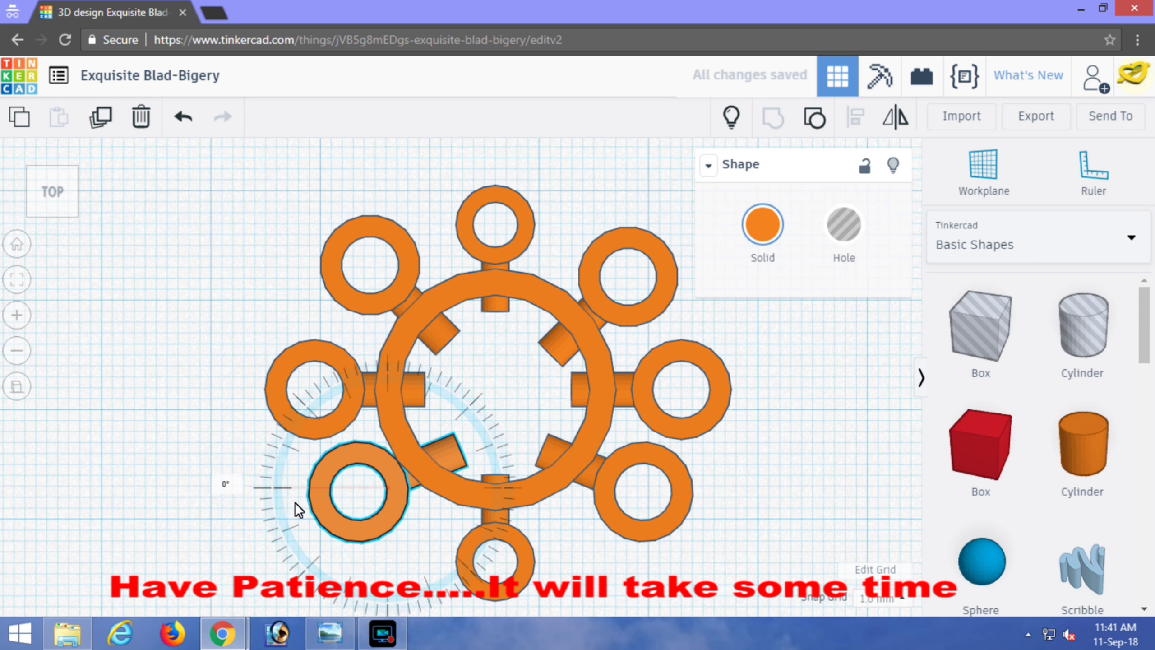
left_click_drag(292, 502, 310, 518)
left_click(794, 468)
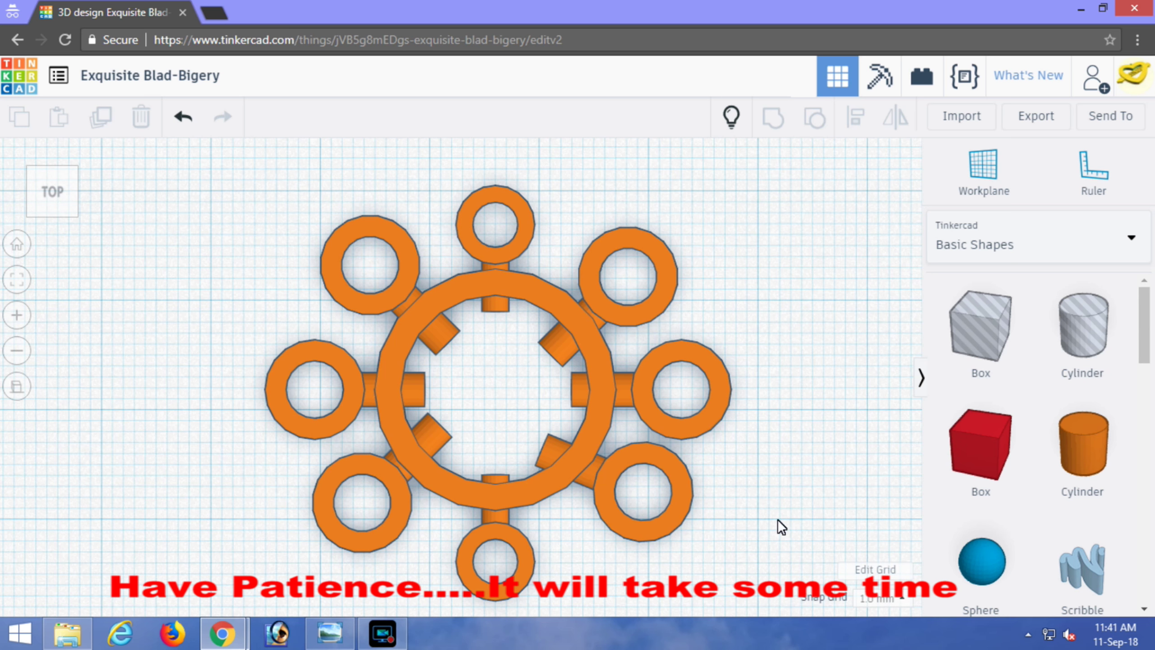
left_click(677, 505)
left_click(357, 306, "shift")
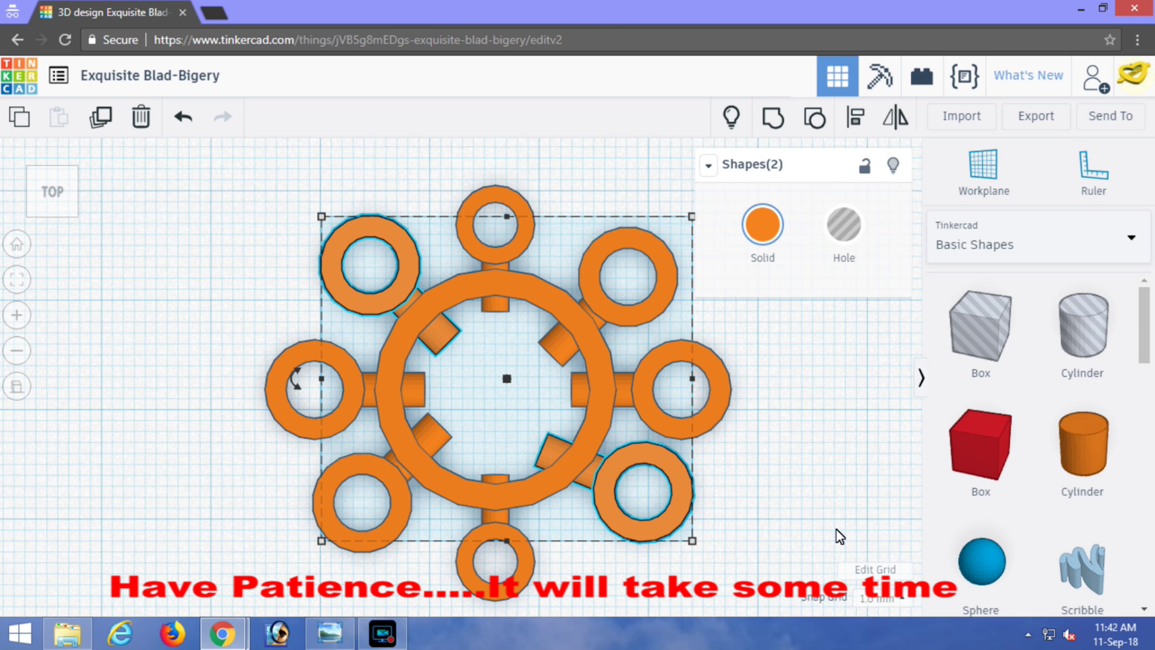
left_click(836, 529)
- Lock the large tube together with its left, right, front and rear attached tubes
left_click(703, 425)
left_click(302, 424, "shift")
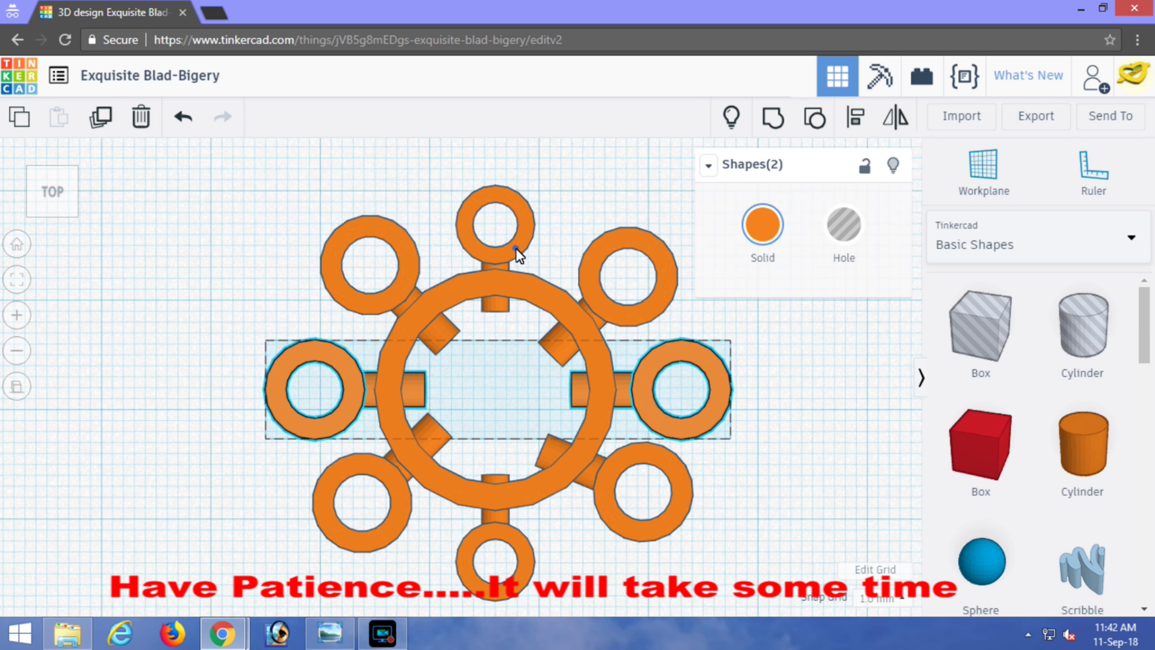
left_click(518, 248, "shift")
left_click(518, 539, "shift")
left_click(523, 490, "shift")
left_click(865, 167)
left_click(845, 381)
left_click(715, 405)
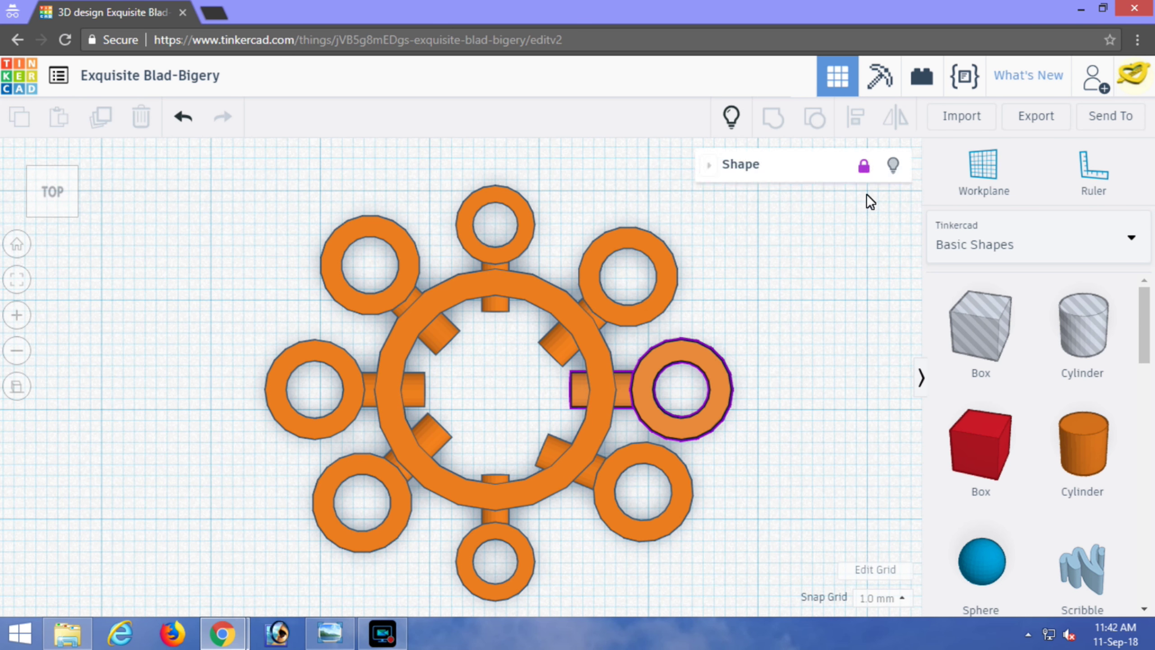
left_click(817, 413)
left_click(595, 433)
left_click(863, 234)
- Align the rear-left and front-right diagonal tubes with each other along their front and right edges
left_click(368, 302)
left_click(609, 505, "shift")
left_click(852, 115)
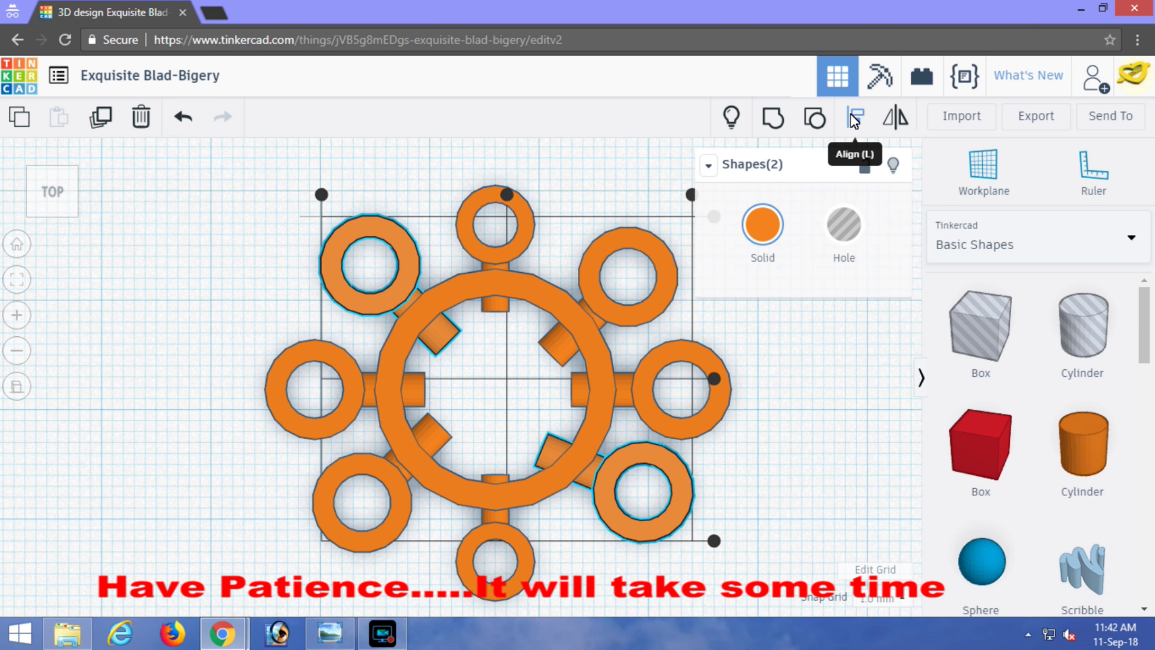
left_click(713, 541)
left_click(692, 382)
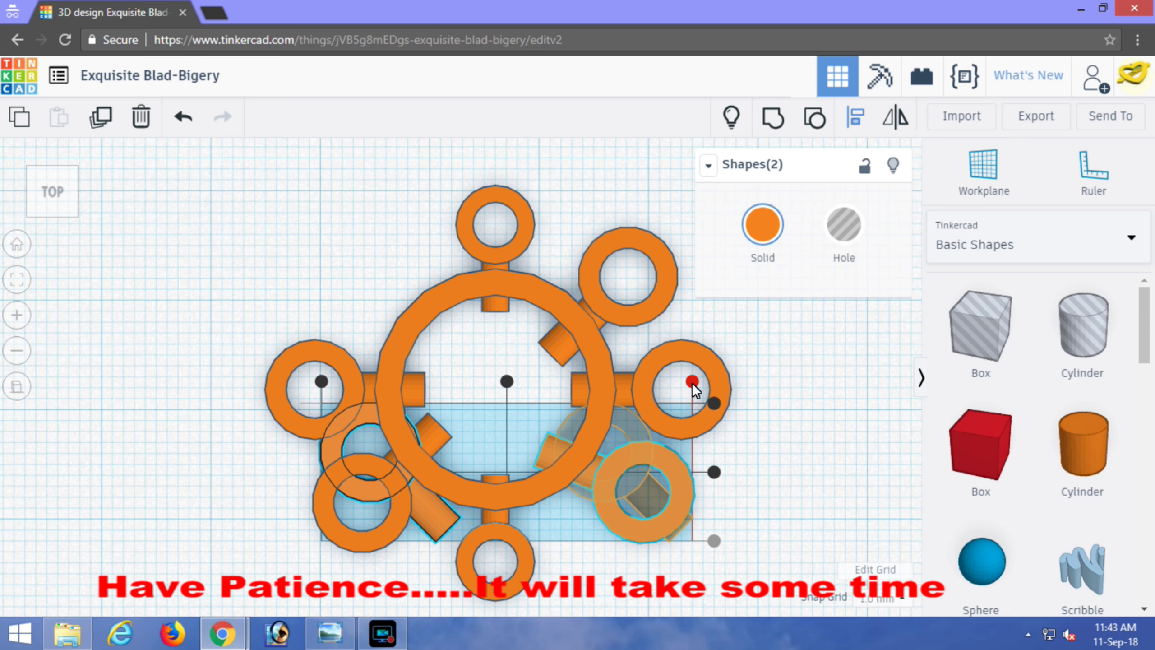
- Rotate the front-right tube further so its pegs lie on the large tube's diagonal
left_click(680, 484)
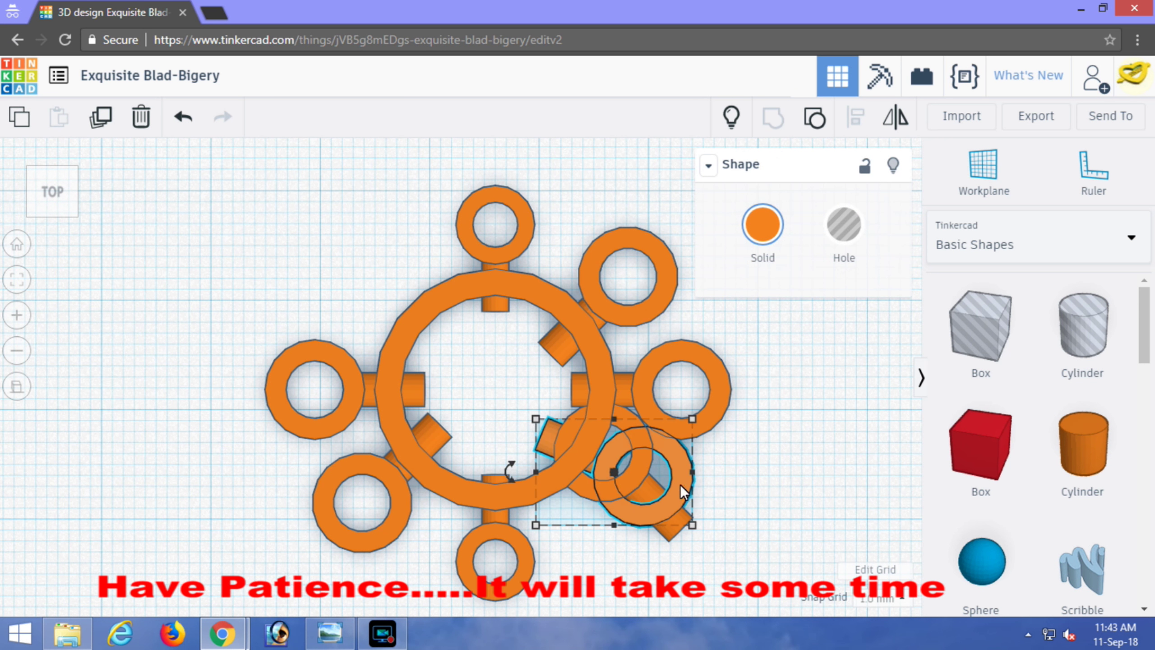
left_click_drag(507, 473, 512, 433)
left_click(723, 478)
- Align the two overlapping diagonal tubes to the centre of the locked large tube in both directions
left_click(667, 464)
left_click(639, 438, "shift")
left_click(595, 360, "shift")
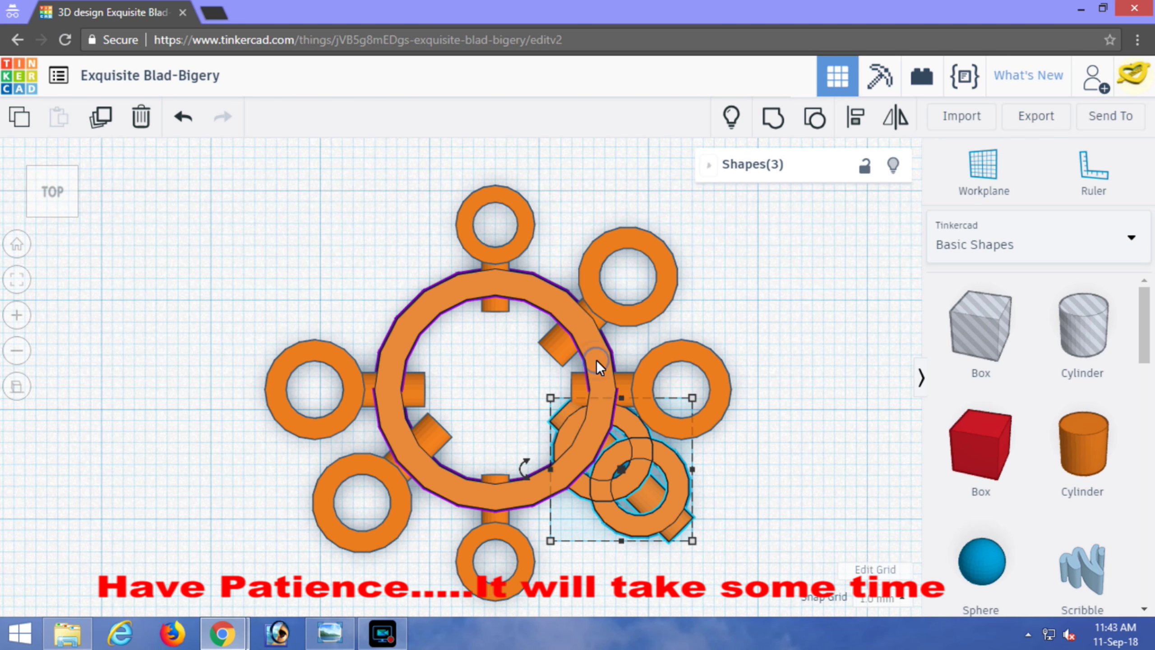
left_click(855, 117)
left_click(714, 405)
left_click(534, 248)
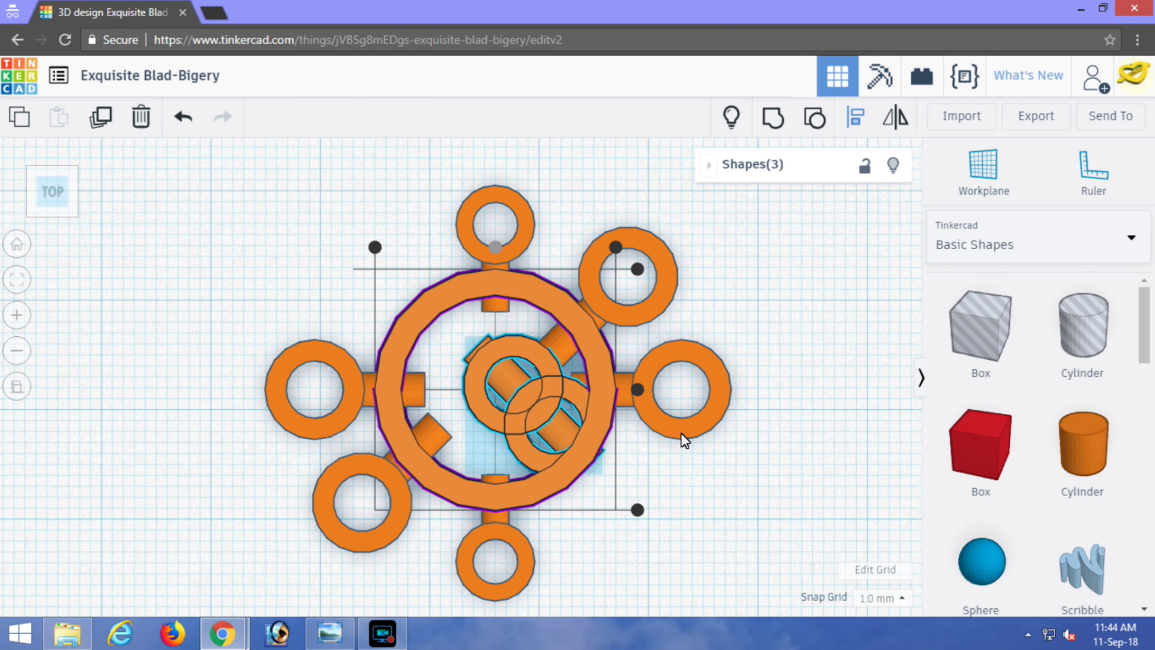
- Centre each of the two overlapping diagonal tubes separately on the large tube from side to side
left_click(685, 582)
left_click(530, 356)
left_click(528, 291, "shift")
left_click(855, 117)
left_click(495, 247)
left_click(687, 479)
left_click(568, 390)
left_click(556, 298, "shift")
left_click(854, 117)
left_click(708, 512)
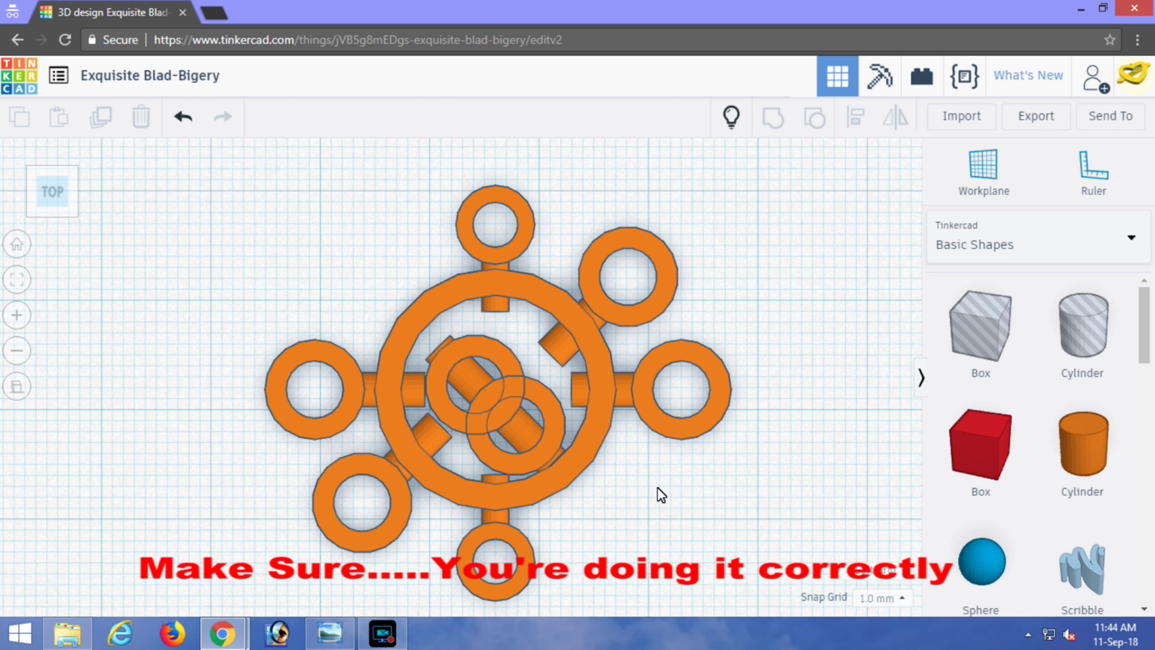
- Move the centred tubes outward, one to the rear-left wall and the other 9.29 mm across and 8.70 mm forward to the front-right wall
scroll(656, 488, "up", 2)
left_click_drag(458, 348, 323, 199)
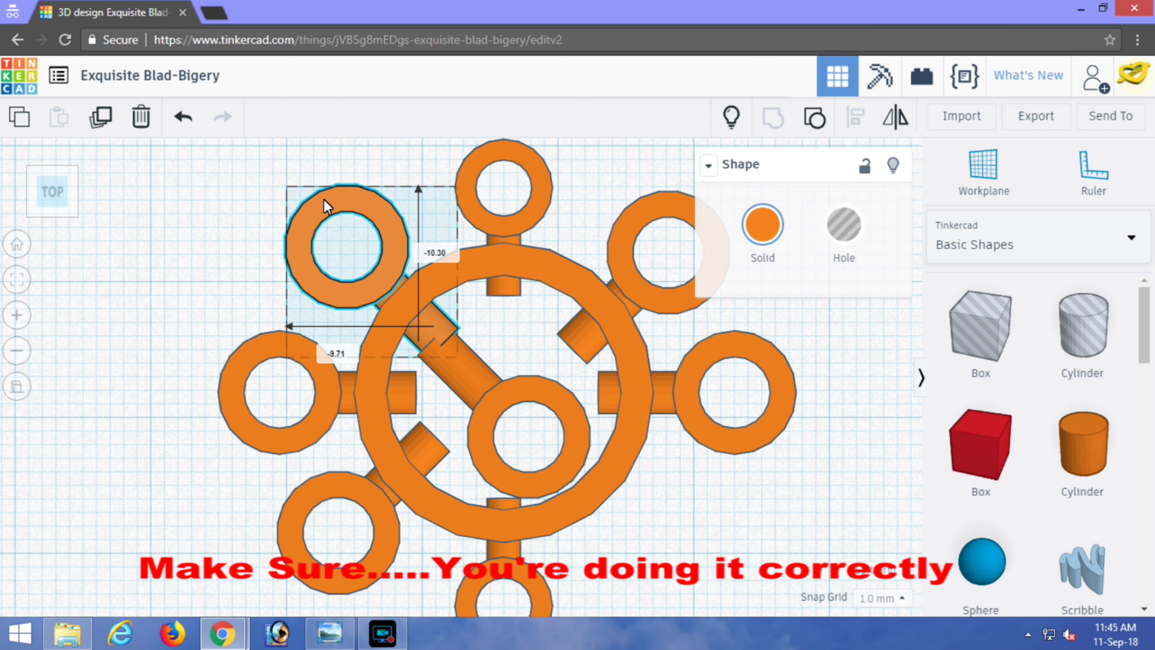
left_click(682, 498)
left_click_drag(473, 374, 599, 491)
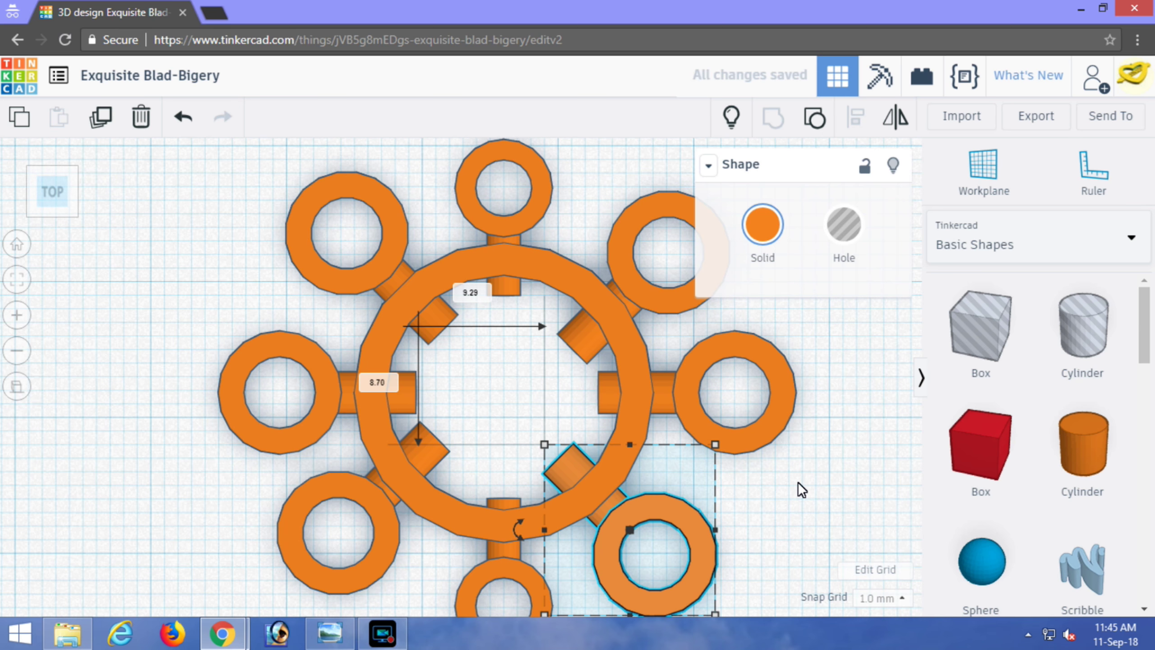
key("ctrl+z")
- Centre the rear-right taller tube on the locked large tube
left_click(417, 507, "shift")
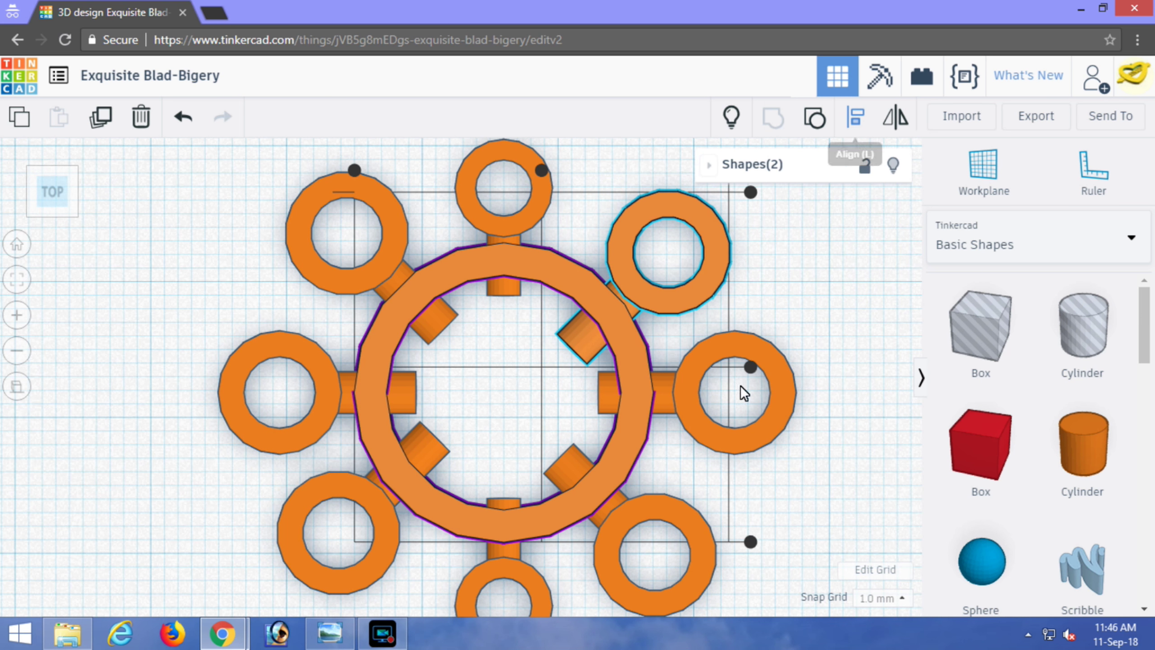
left_click(850, 116)
left_click(541, 217)
left_click(413, 540)
- Centre the front-left taller tube on the locked large tube
left_click(396, 537)
left_click(436, 505, "shift")
left_click(850, 116)
left_click(465, 221)
left_click(666, 452)
left_click(527, 239)
left_click(666, 453)
- Move the centred tubes outward, one to the front-left wall and the other 9.71 mm across and 9.46 mm back to the rear-right wall
scroll(754, 457, "up", 2)
left_click_drag(482, 381, 366, 510)
key("Escape")
left_click_drag(450, 433, 672, 207)
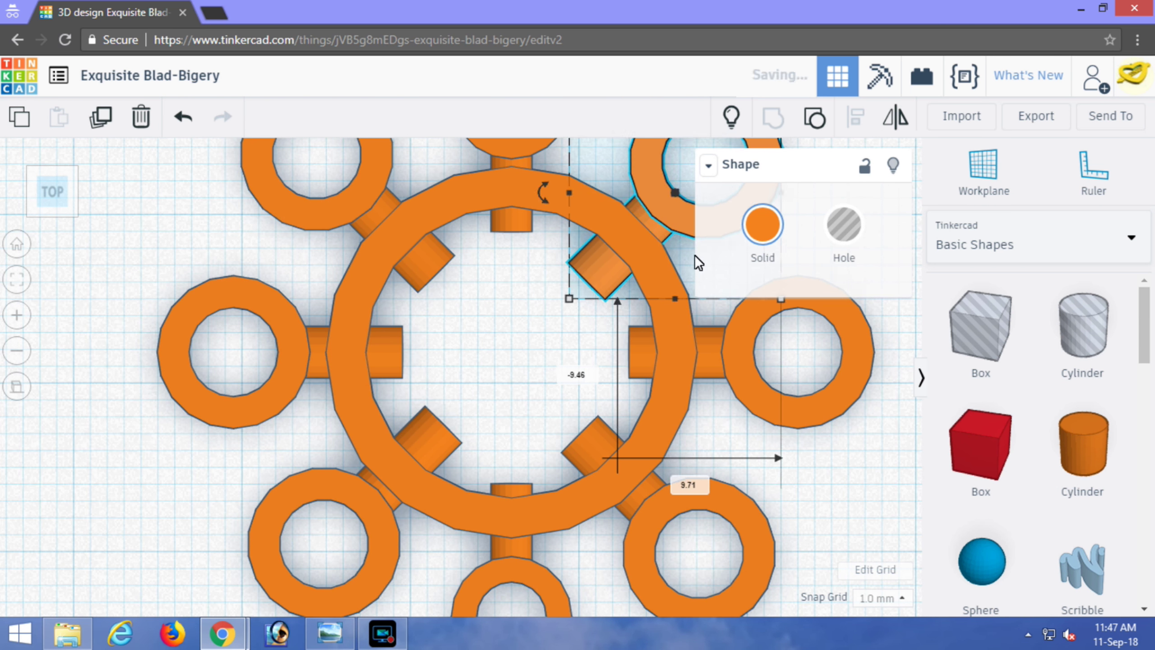
key("Escape")
- Show all hidden objects on the workplane
scroll(554, 407, "down", 2)
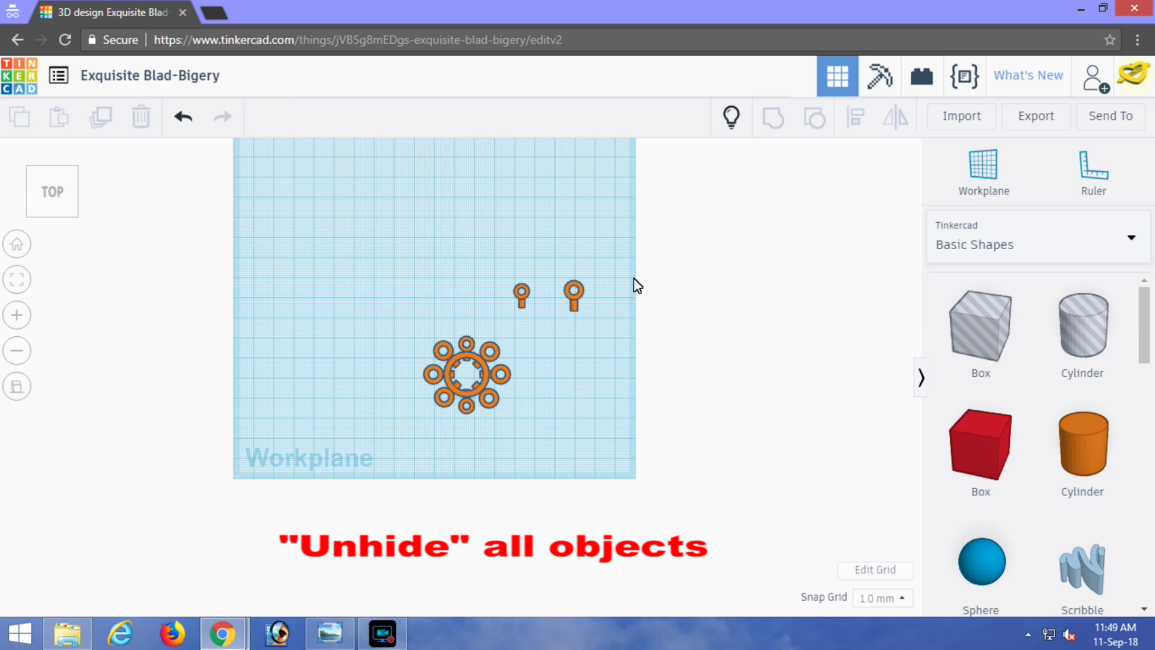
left_click(735, 121)
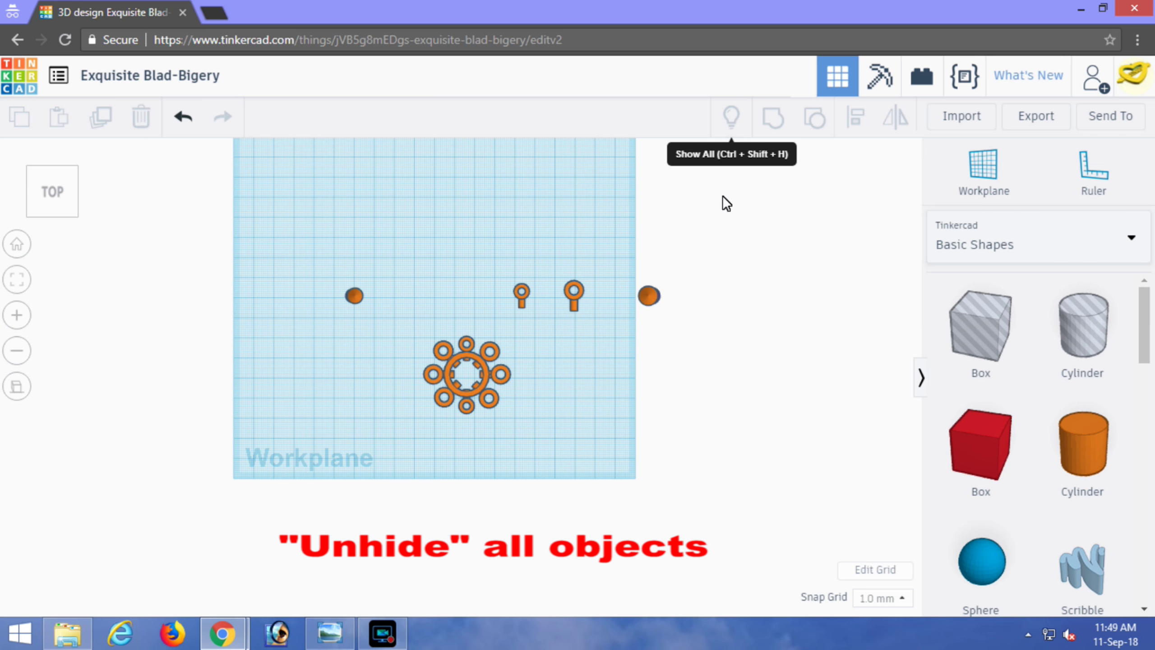
right_click_drag(621, 407, 626, 286)
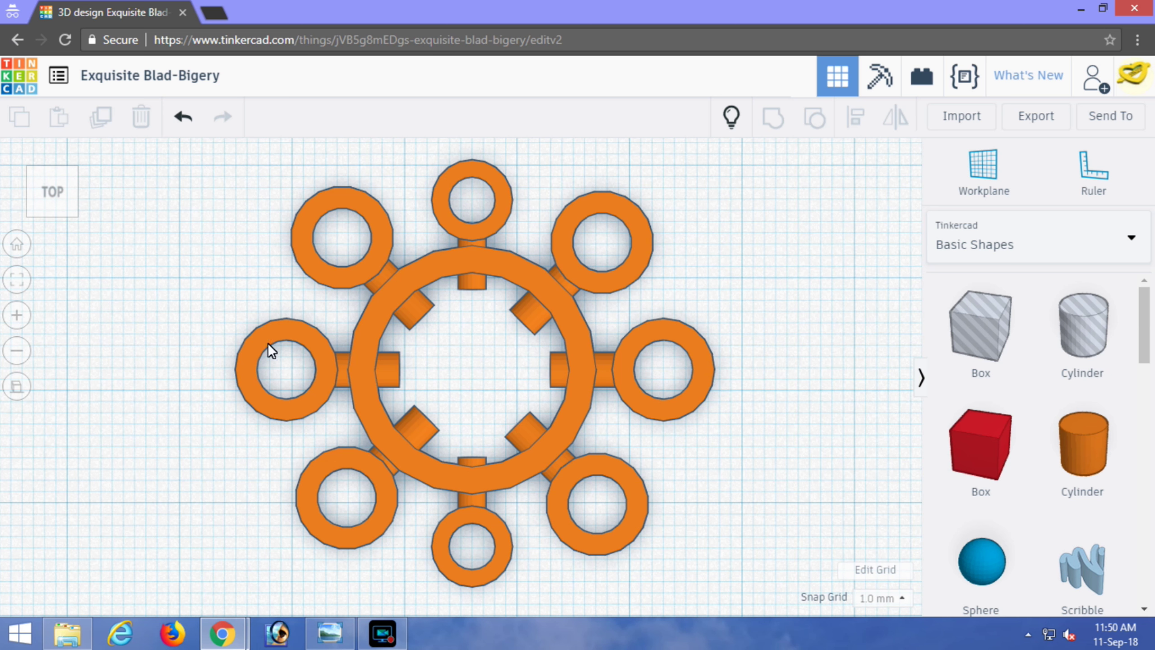
- Examine the assembled tube cluster from the front, sides, back and above to check the placement of the outer tubes
left_click(51, 229)
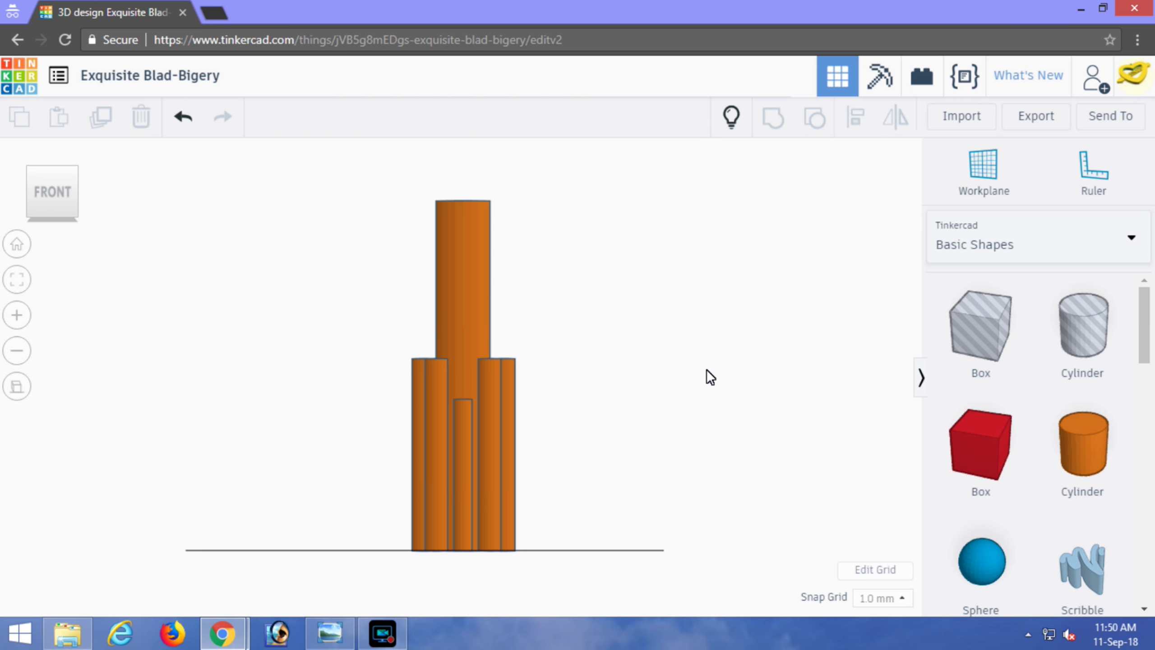
left_click(87, 192)
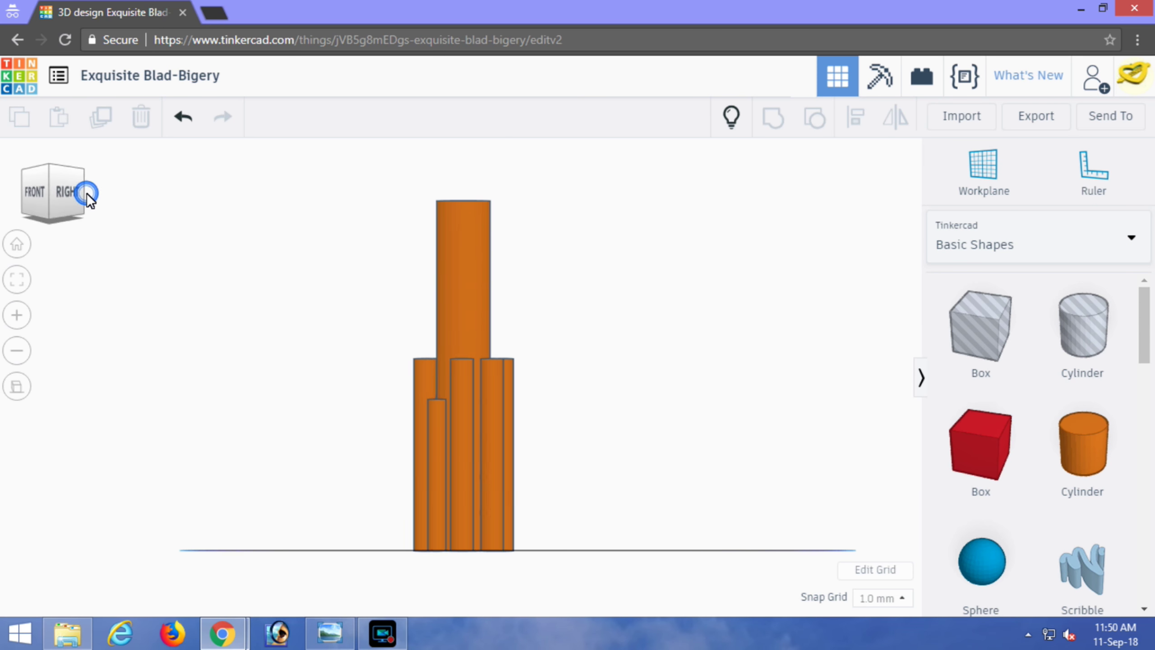
left_click(86, 192)
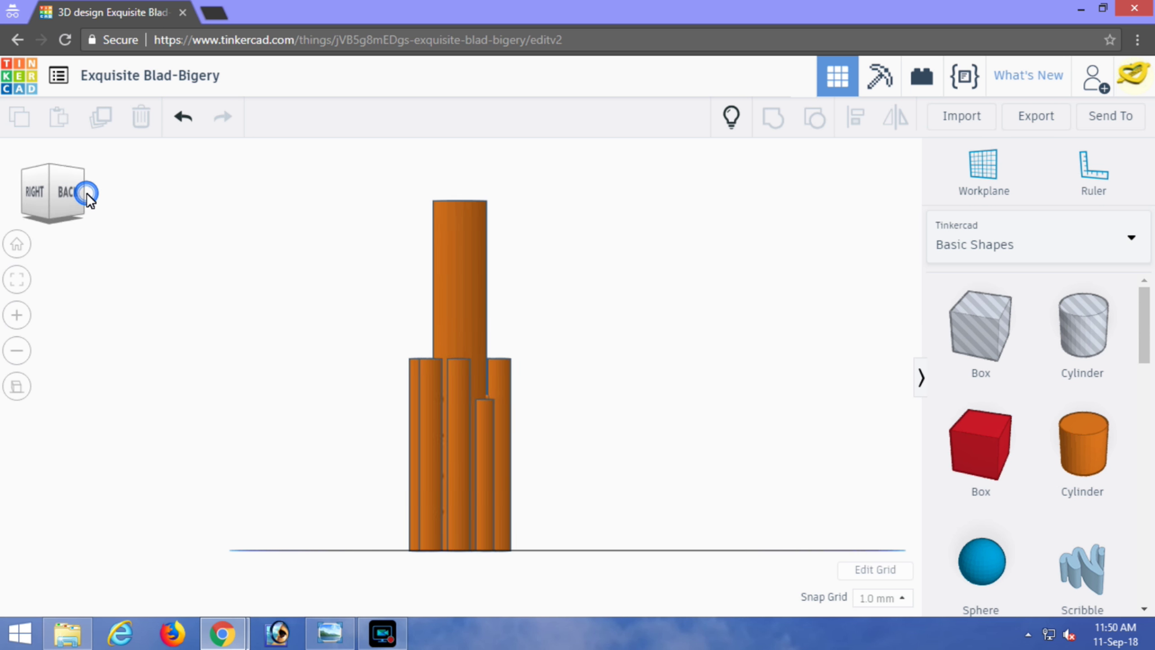
left_click(86, 192)
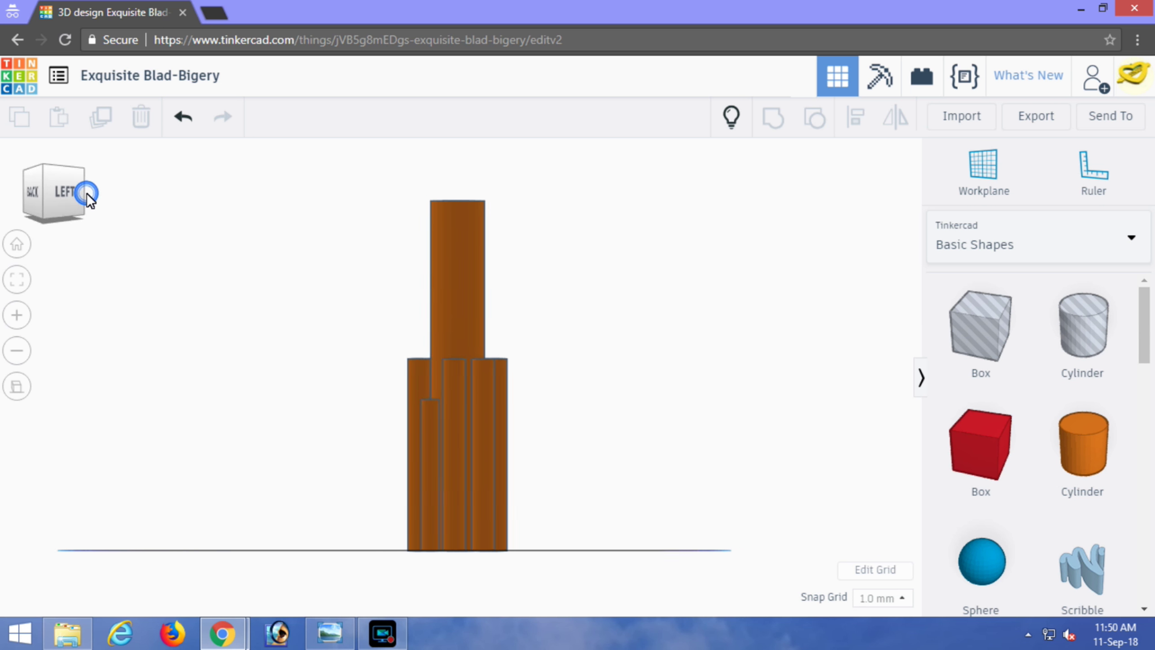
left_click(86, 192)
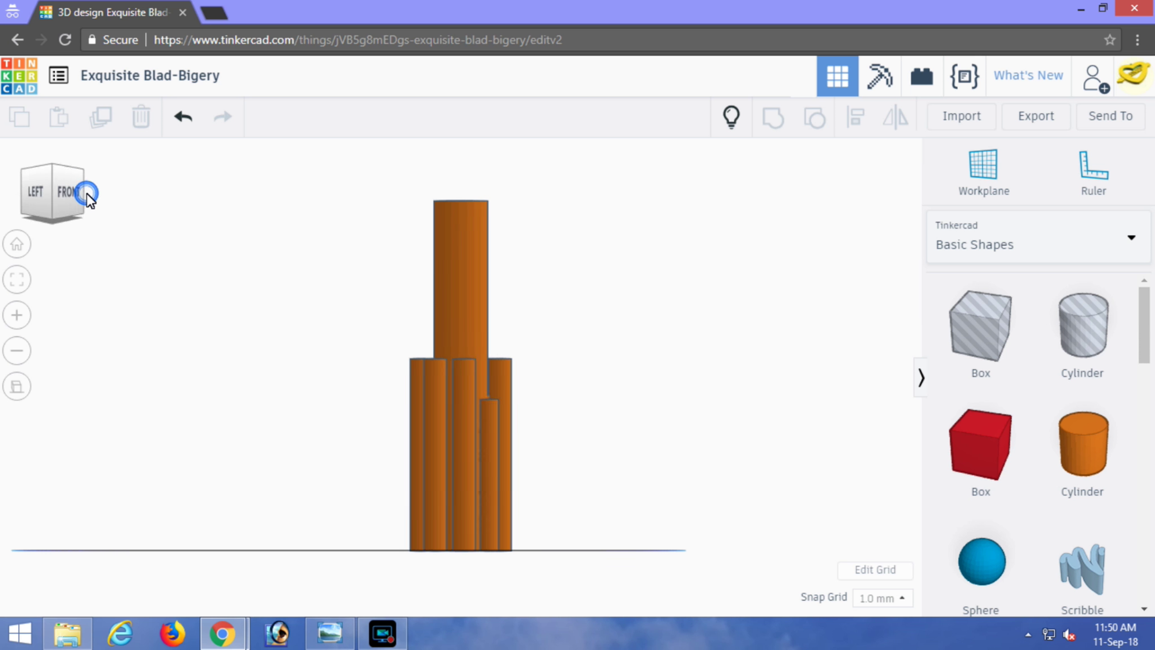
right_click_drag(245, 261, 768, 351)
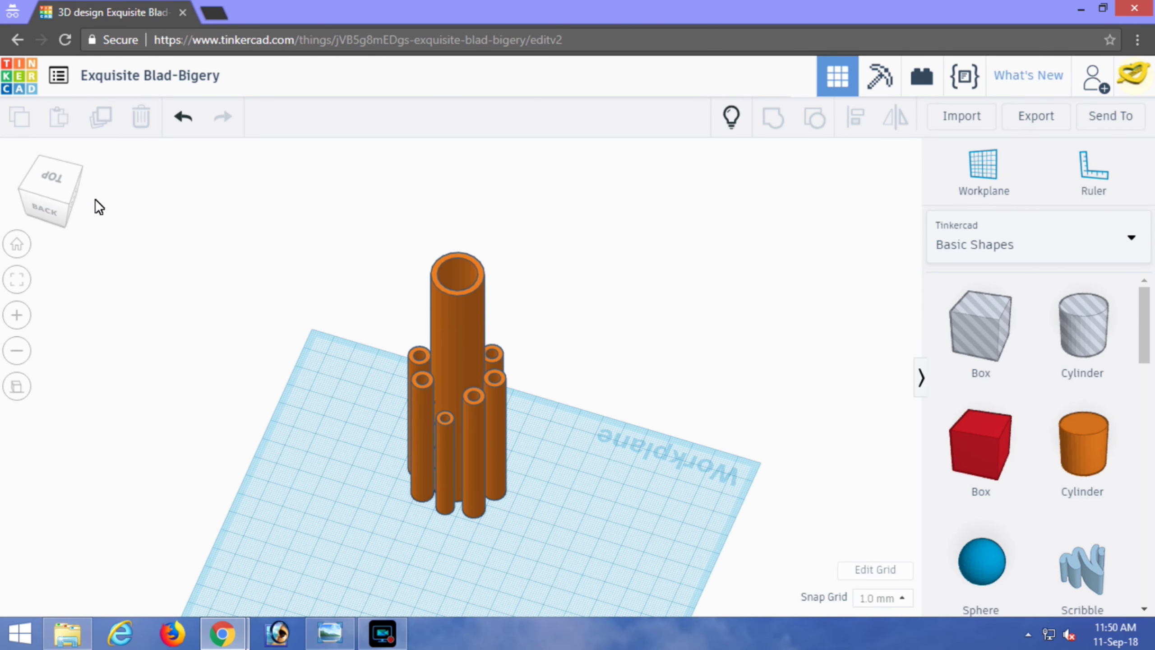
left_click(57, 179)
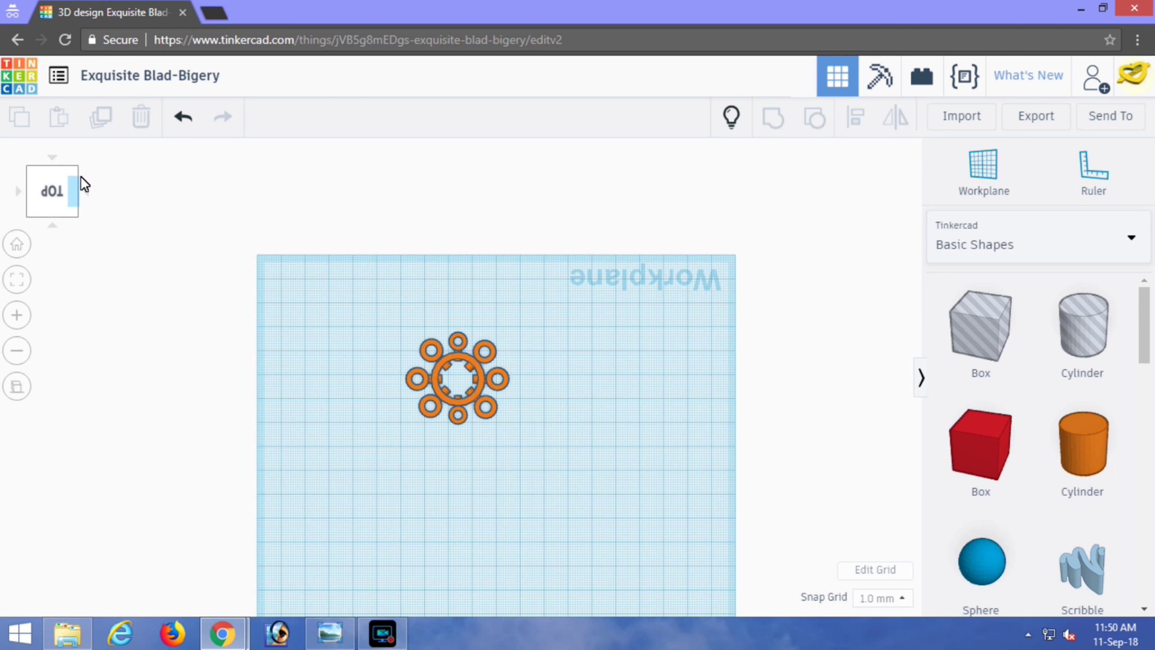
right_click_drag(597, 465, 53, 422)
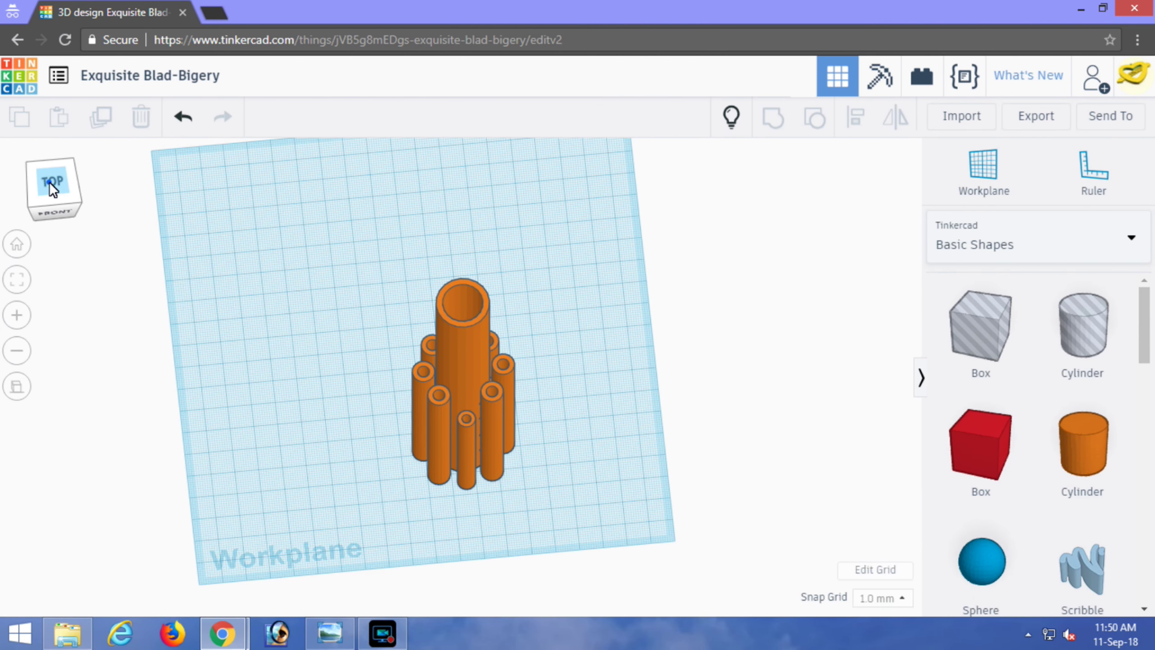
- Select the large tube and all eight outer tubes together and unlock them for editing
left_click(49, 182)
scroll(539, 423, "up", 5)
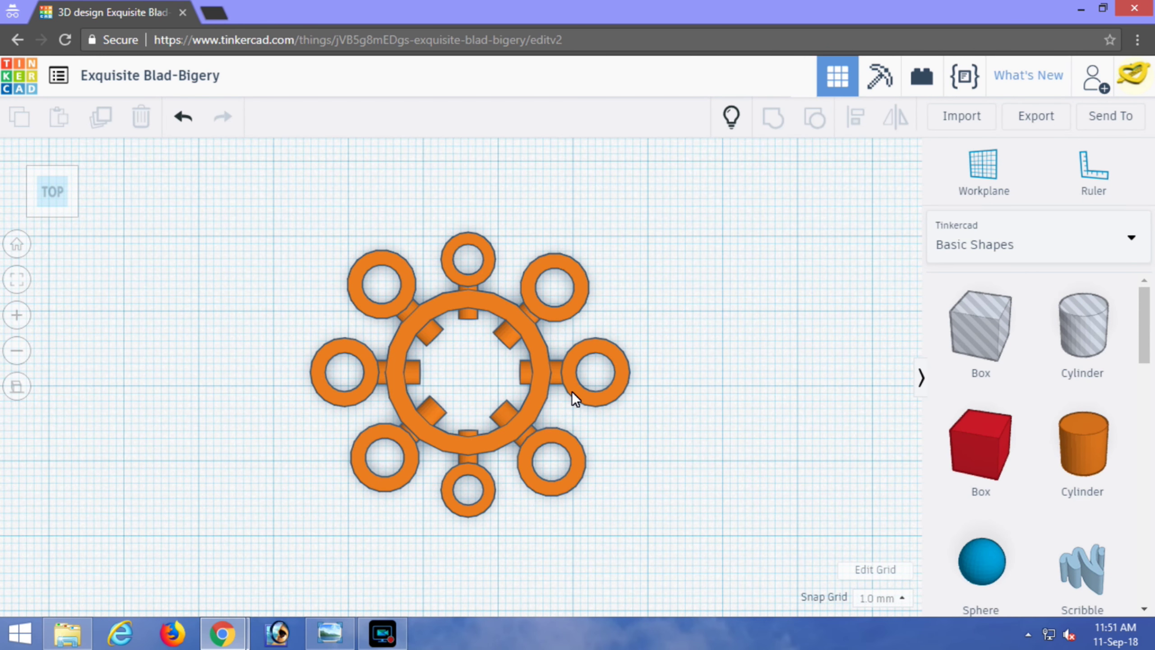
left_click_drag(246, 175, 676, 534)
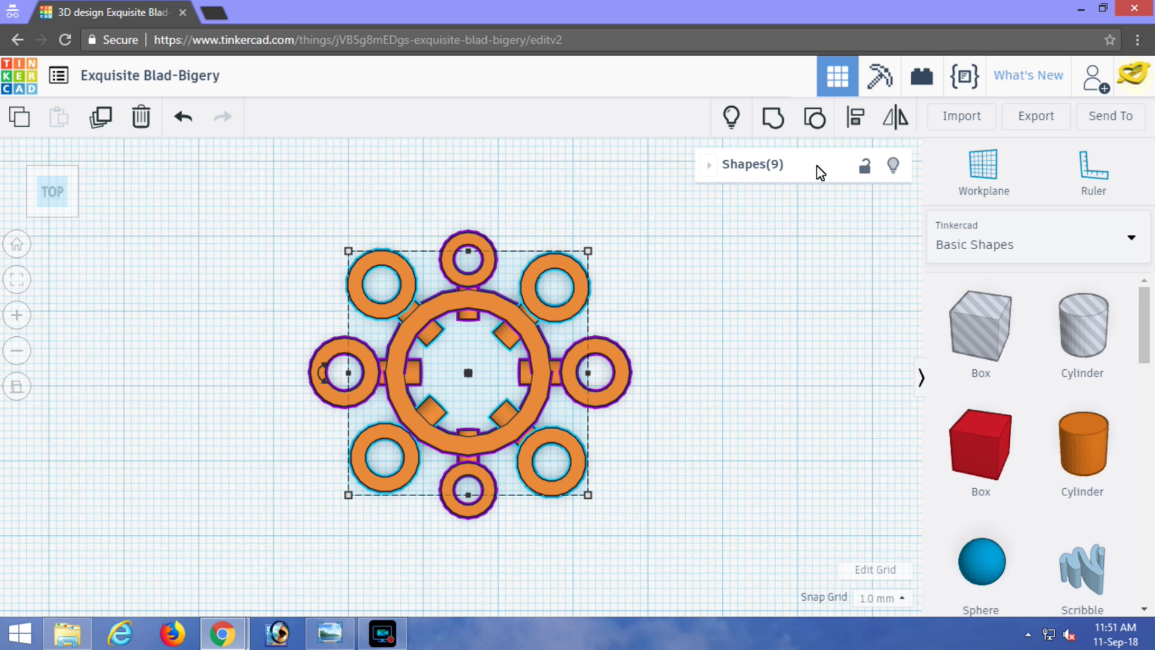
left_click(863, 169)
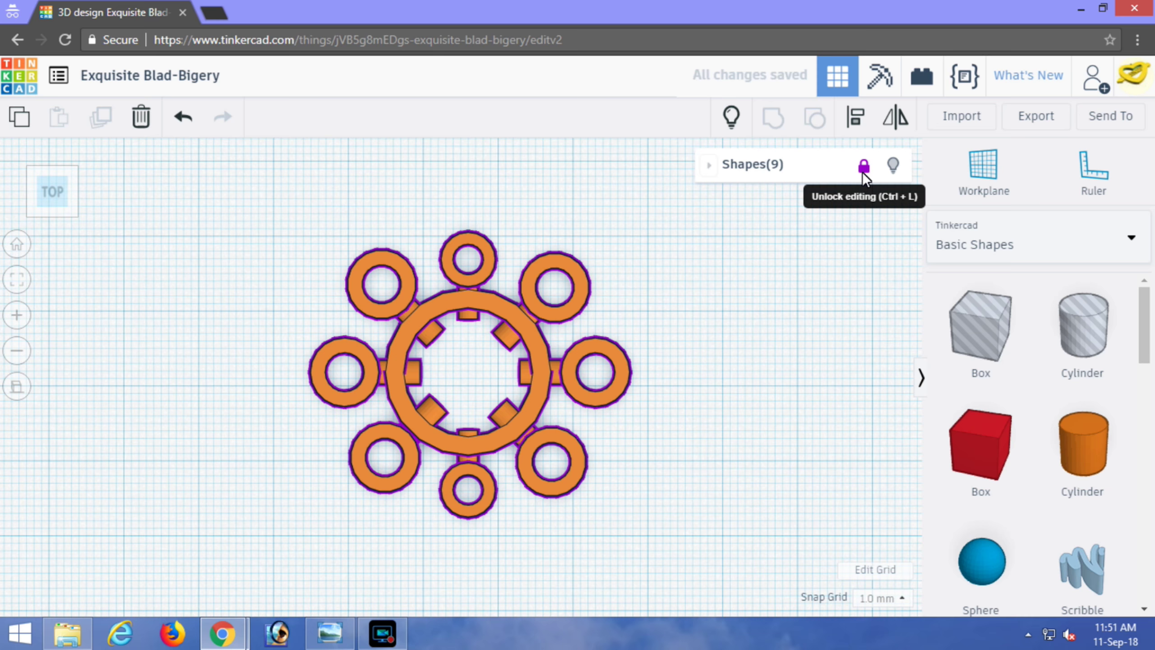
left_click(863, 169)
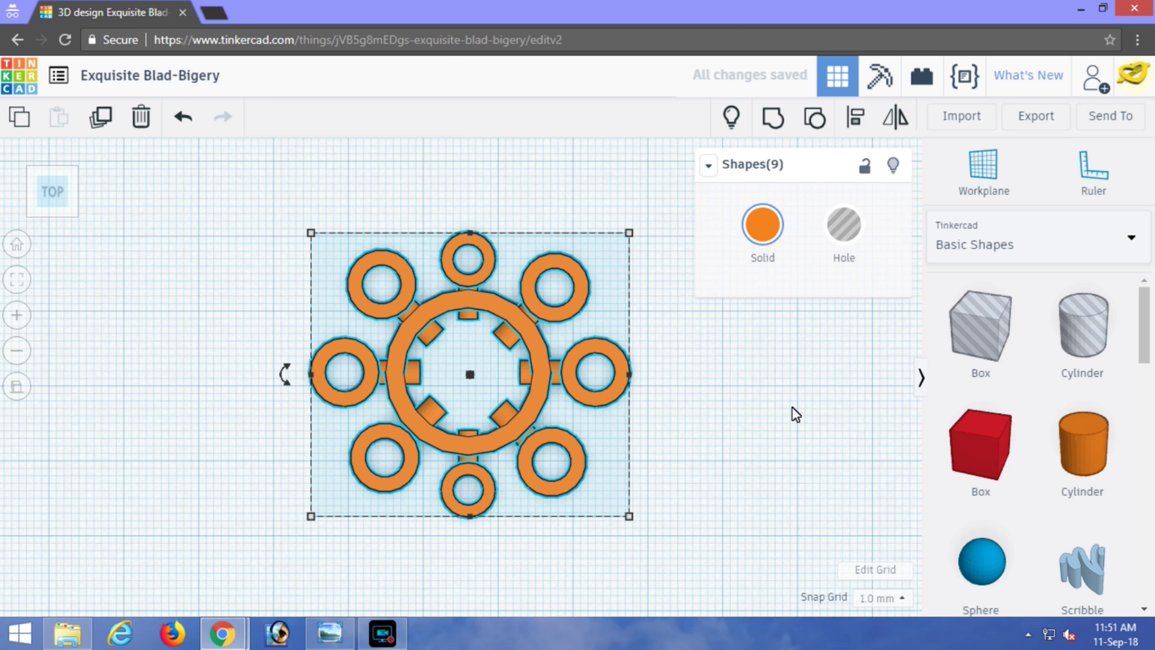
left_click(714, 422)
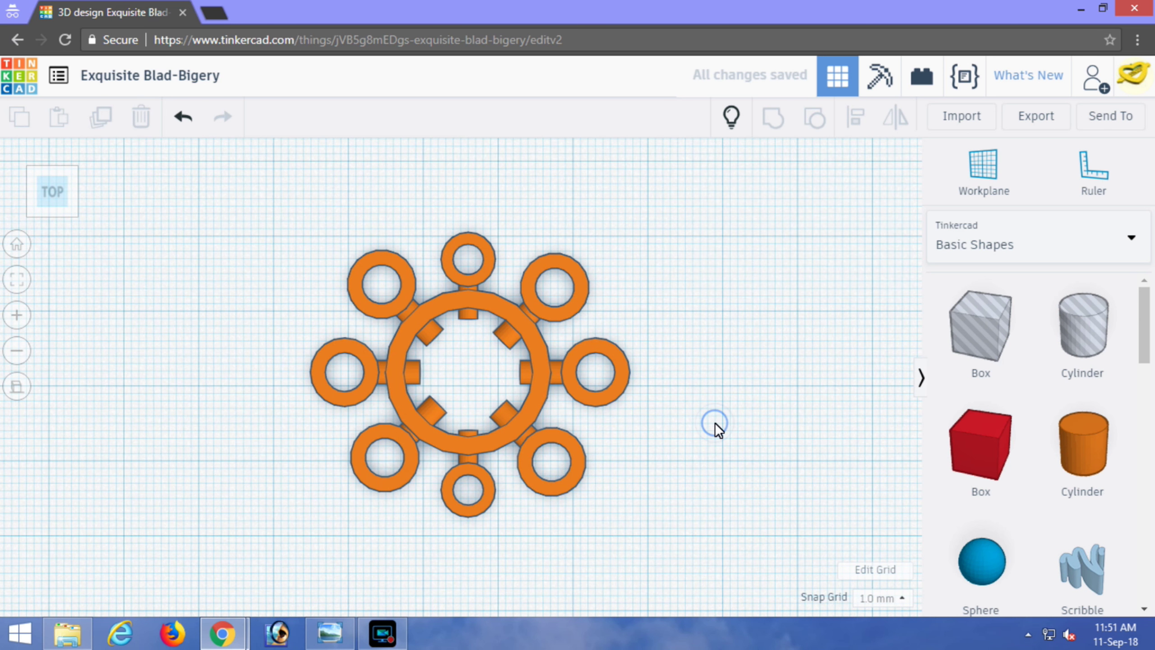
- Turn the eight pegged outer tubes into holes, leaving the large central tube solid
left_click(569, 371)
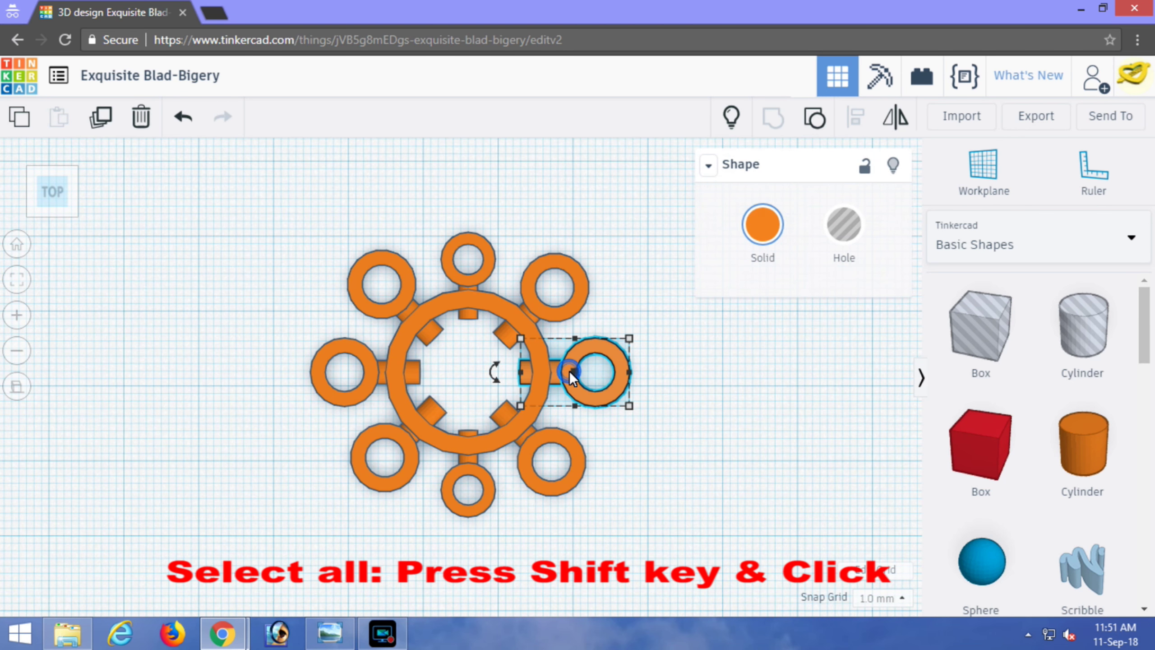
left_click(580, 303, "shift")
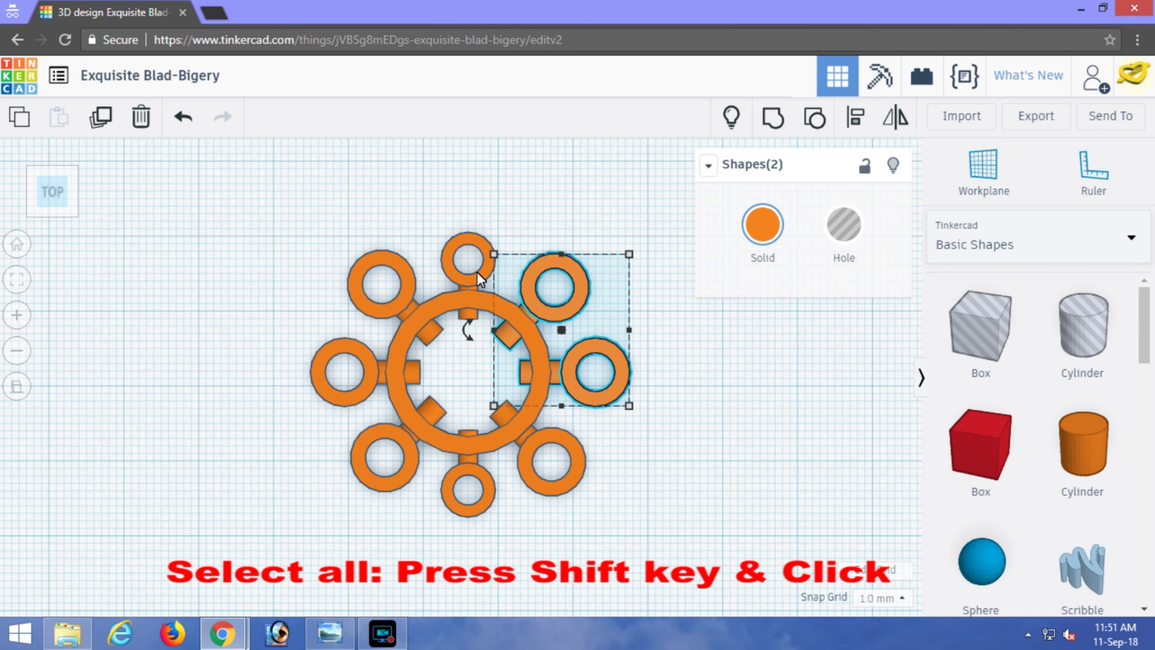
left_click(448, 273, "shift")
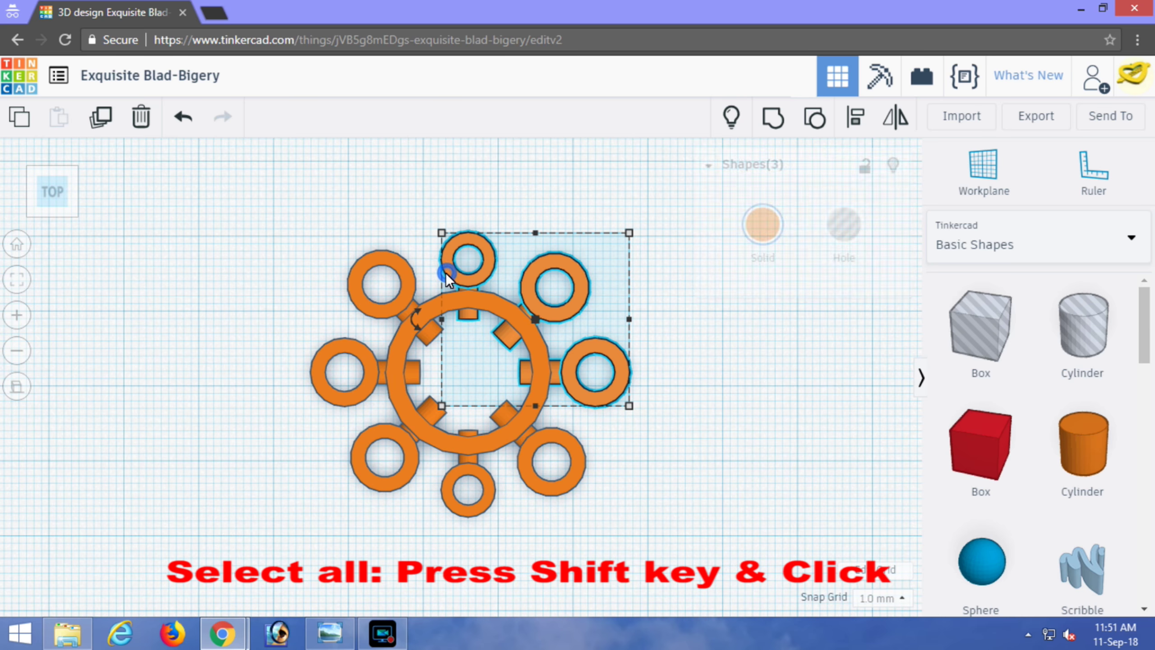
left_click(362, 308, "shift")
left_click(322, 392, "shift")
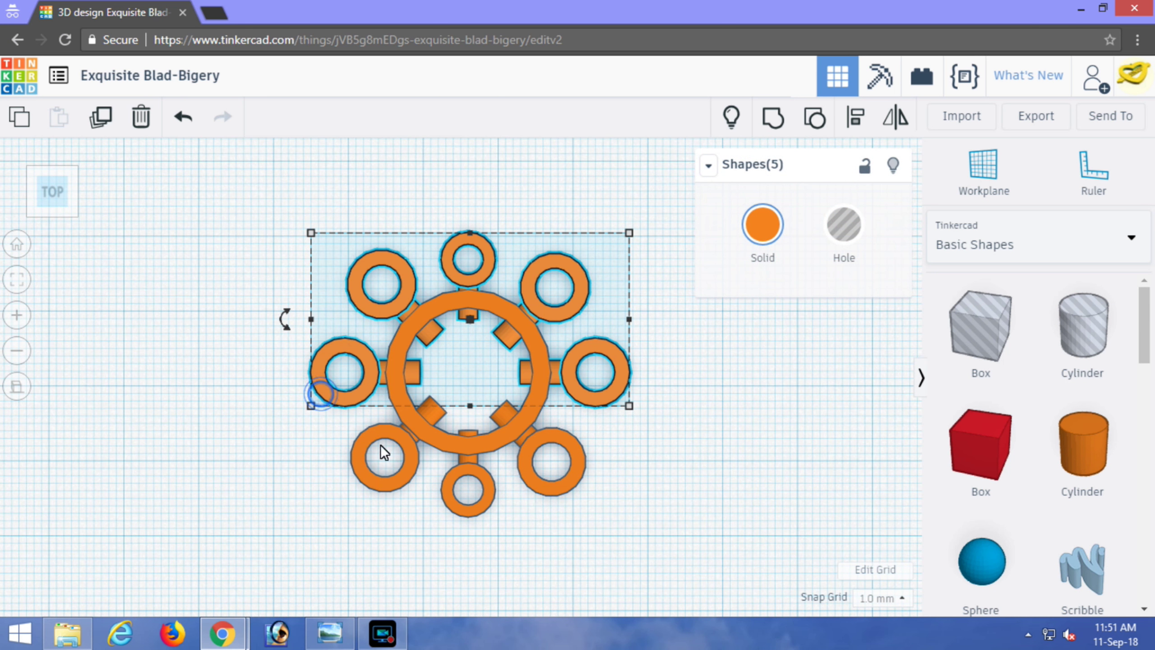
left_click(401, 480, "shift")
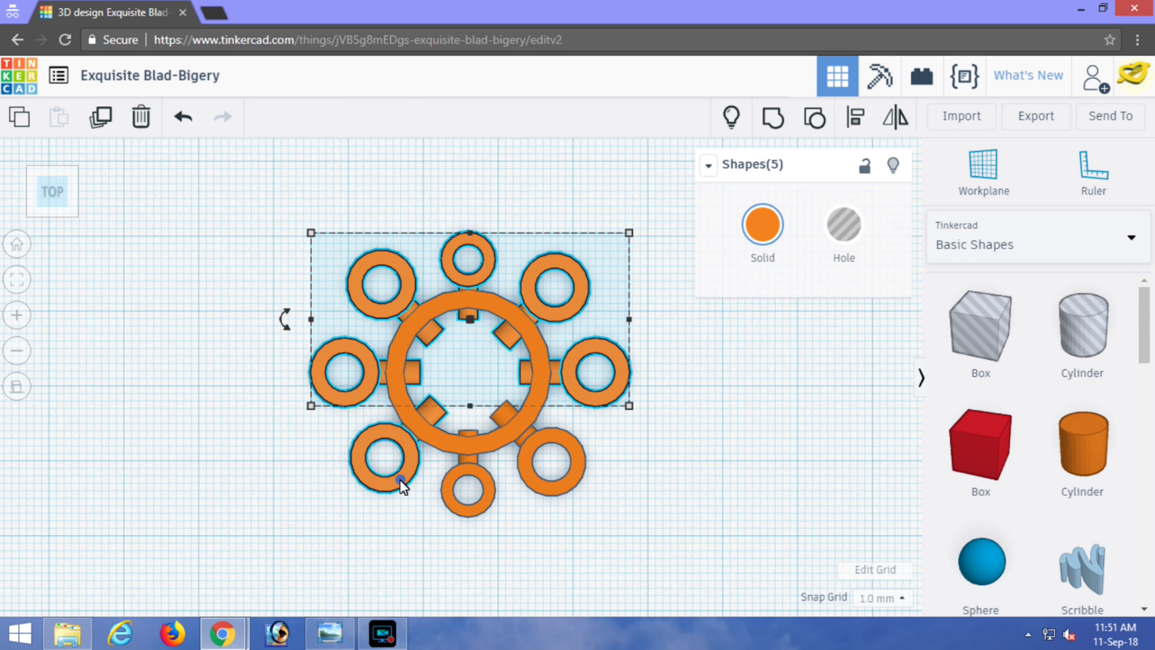
left_click(470, 509, "shift")
left_click(580, 474, "shift")
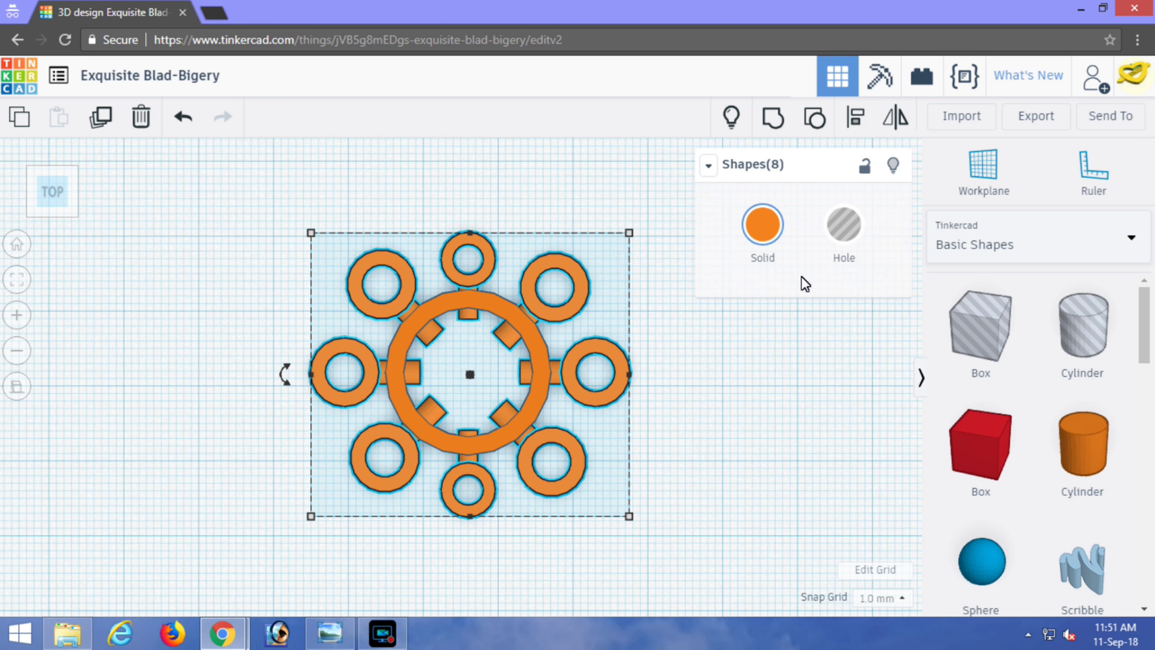
left_click(848, 229)
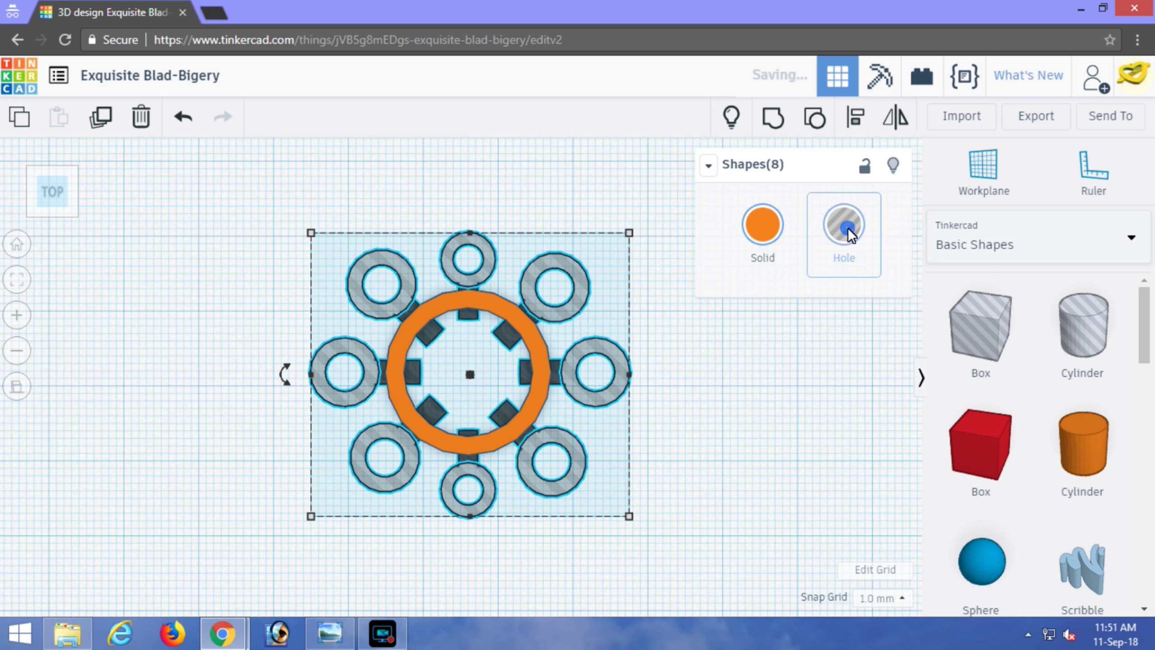
left_click(745, 446)
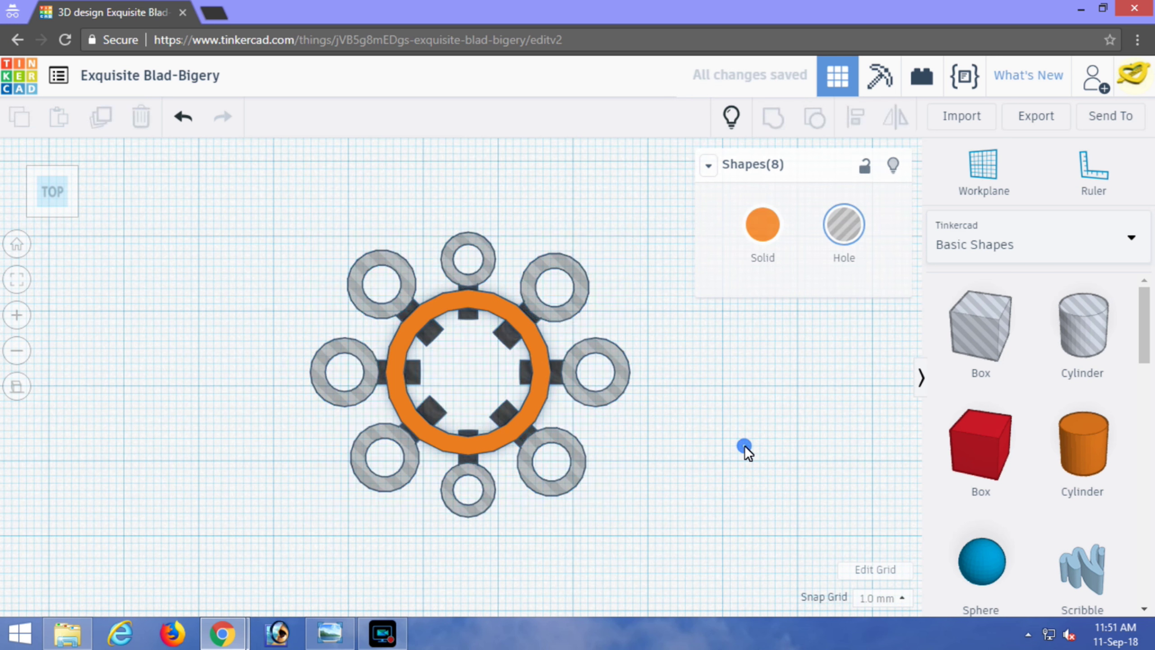
- Group all nine shapes so the pegs cut matching holes through the large tube's wall
left_click_drag(256, 179, 690, 552)
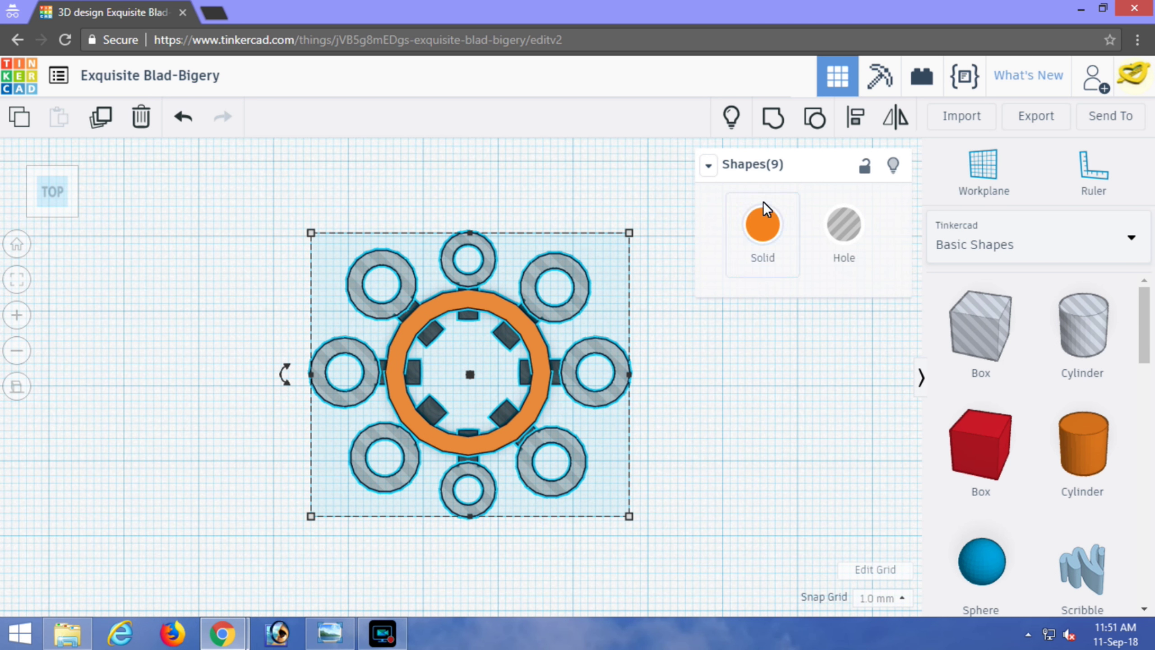
left_click(771, 119)
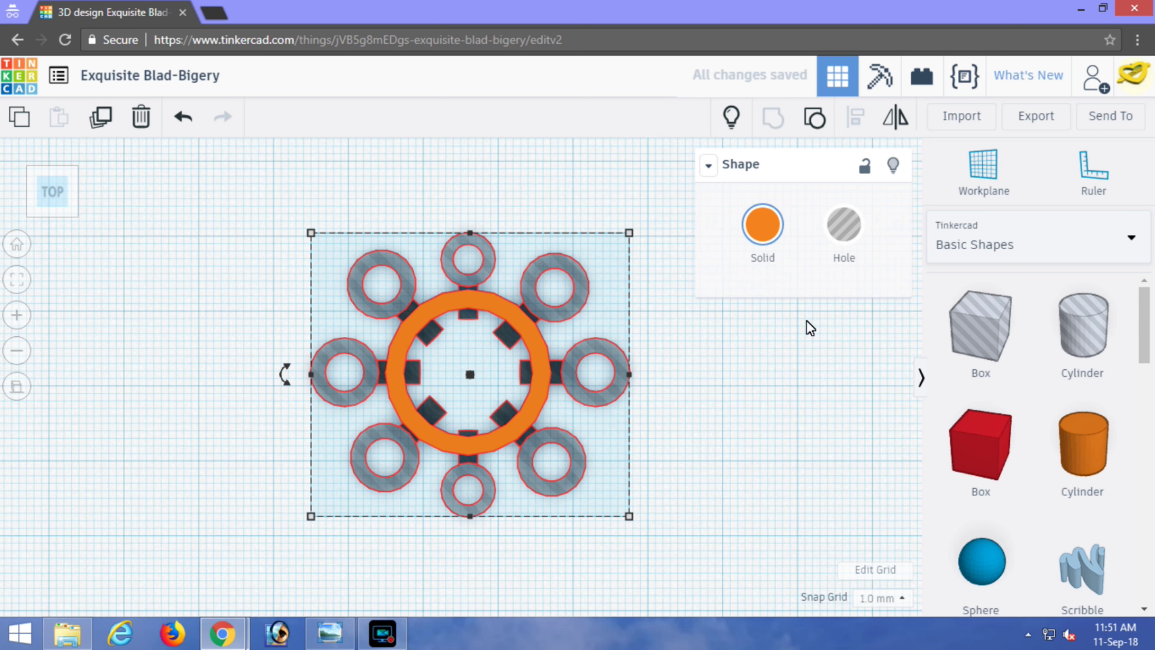
right_click_drag(746, 466, 720, 423)
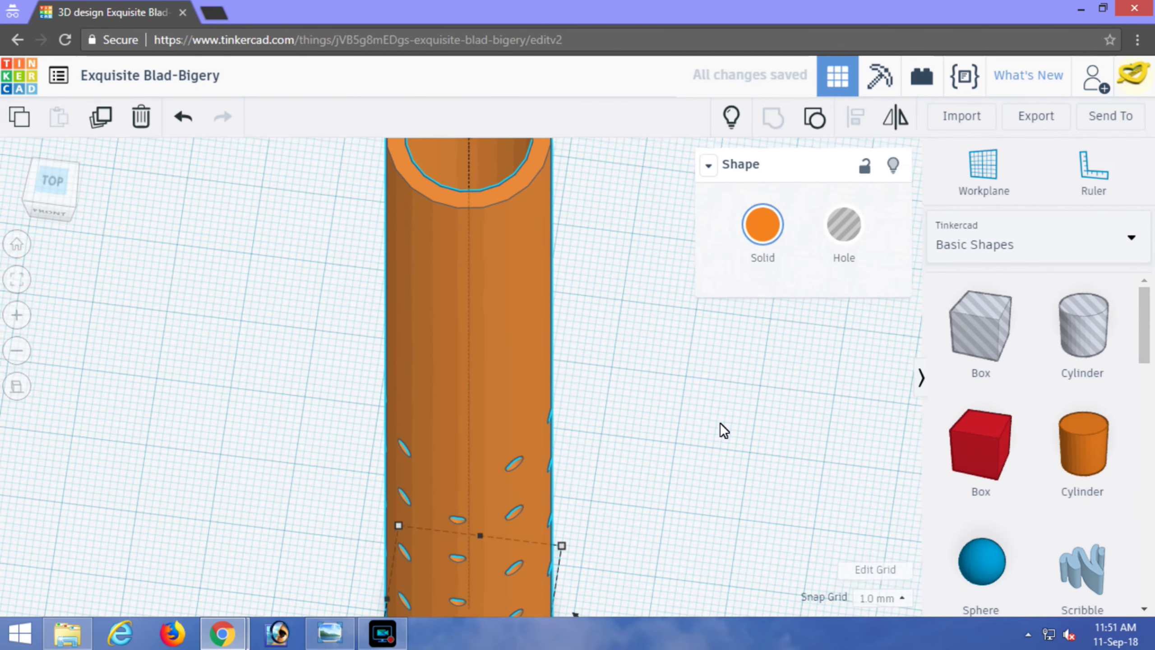
left_click(720, 423)
right_click_drag(690, 472, 537, 477)
scroll(537, 477, "down", 8)
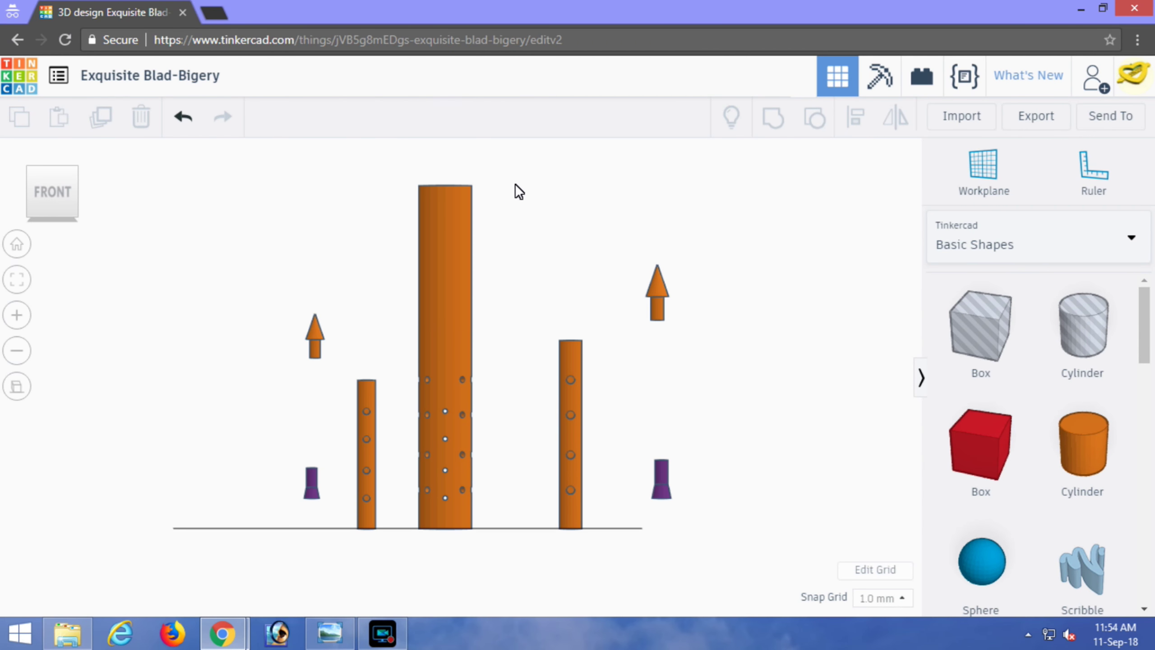
- Colour the taller pegged tube and its matching arrow tip and flared base green
left_click_drag(521, 180, 738, 594)
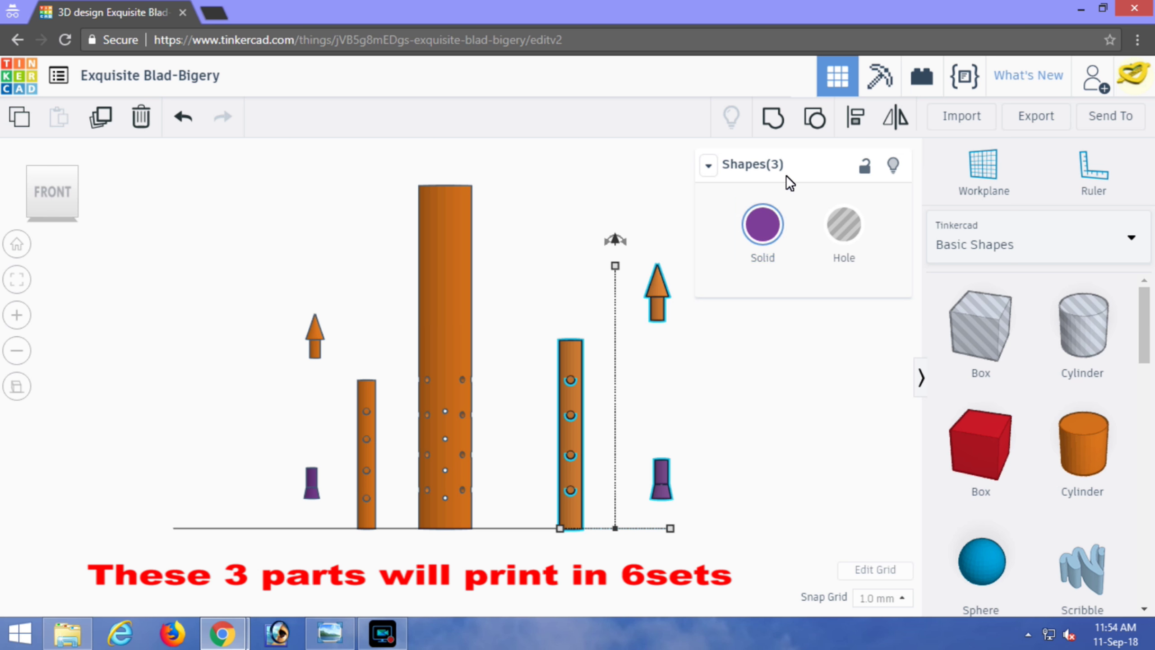
left_click(764, 225)
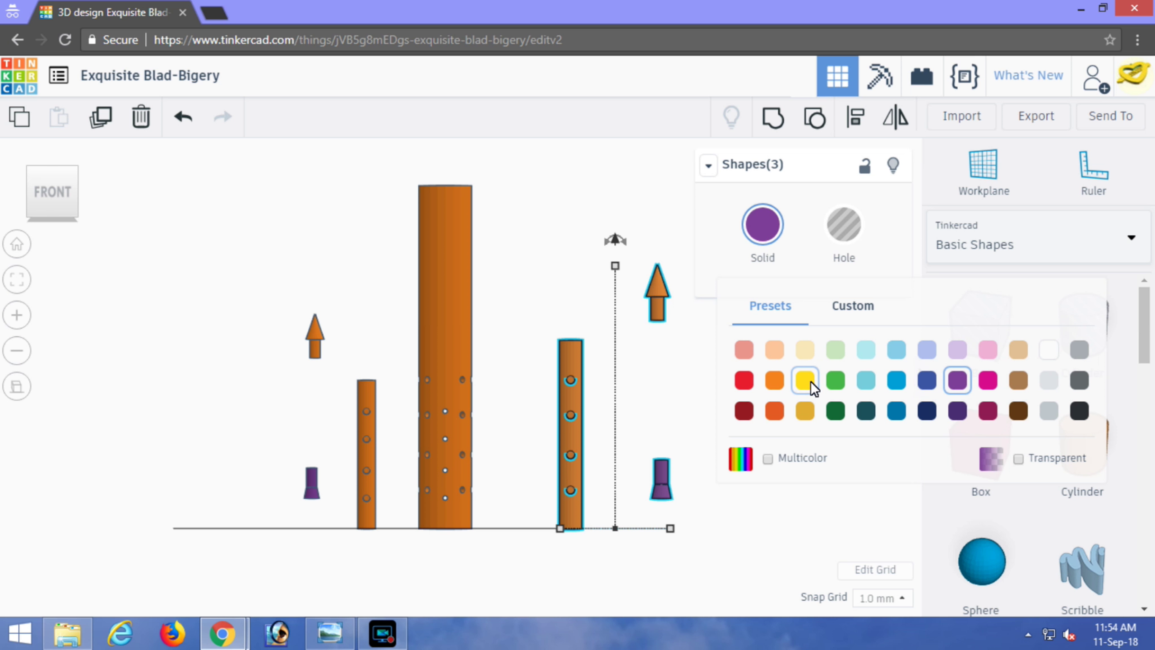
left_click(835, 378)
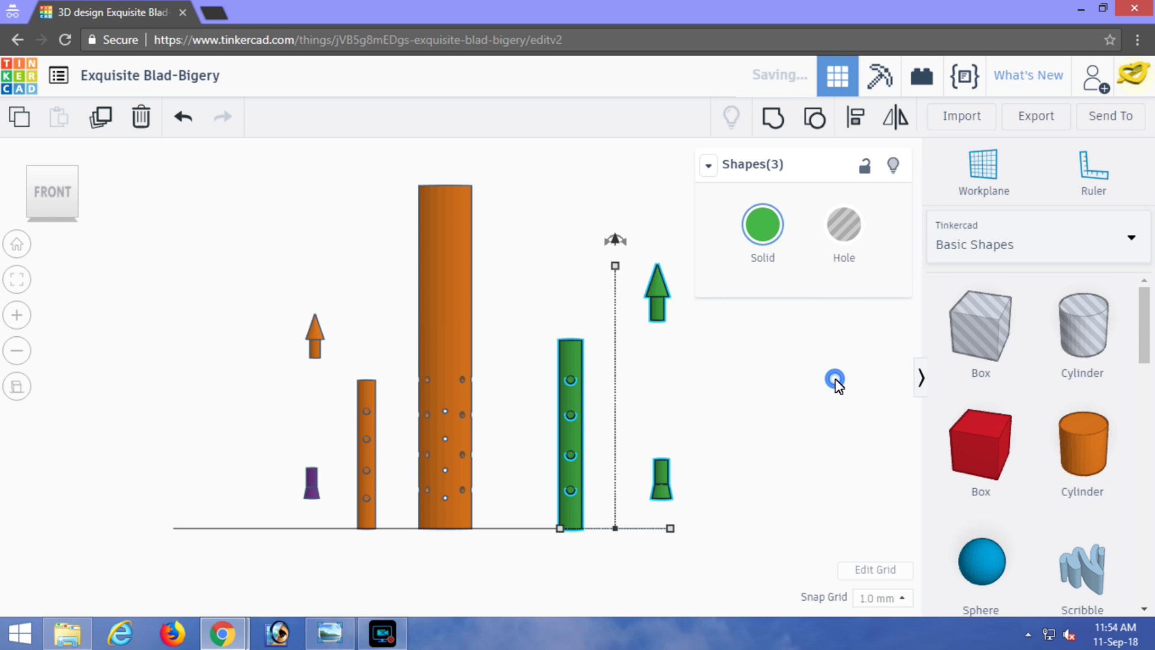
left_click(788, 455)
- Colour the shorter pegged tube and its matching arrow tip and flared base blue
left_click_drag(224, 210, 396, 573)
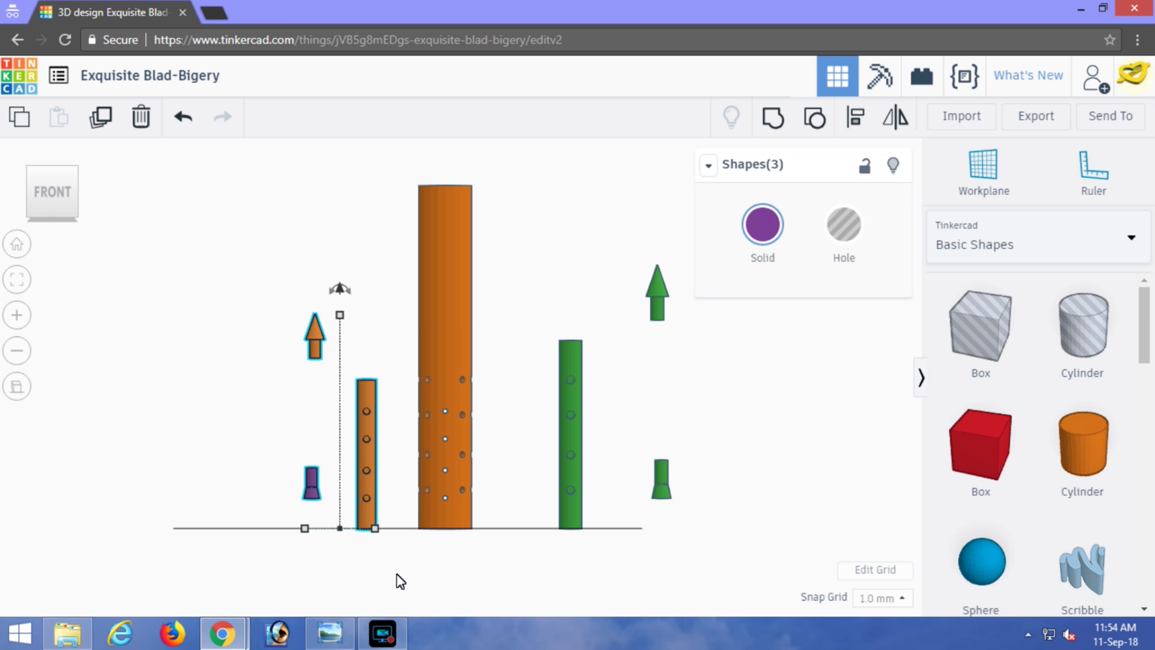
left_click(767, 232)
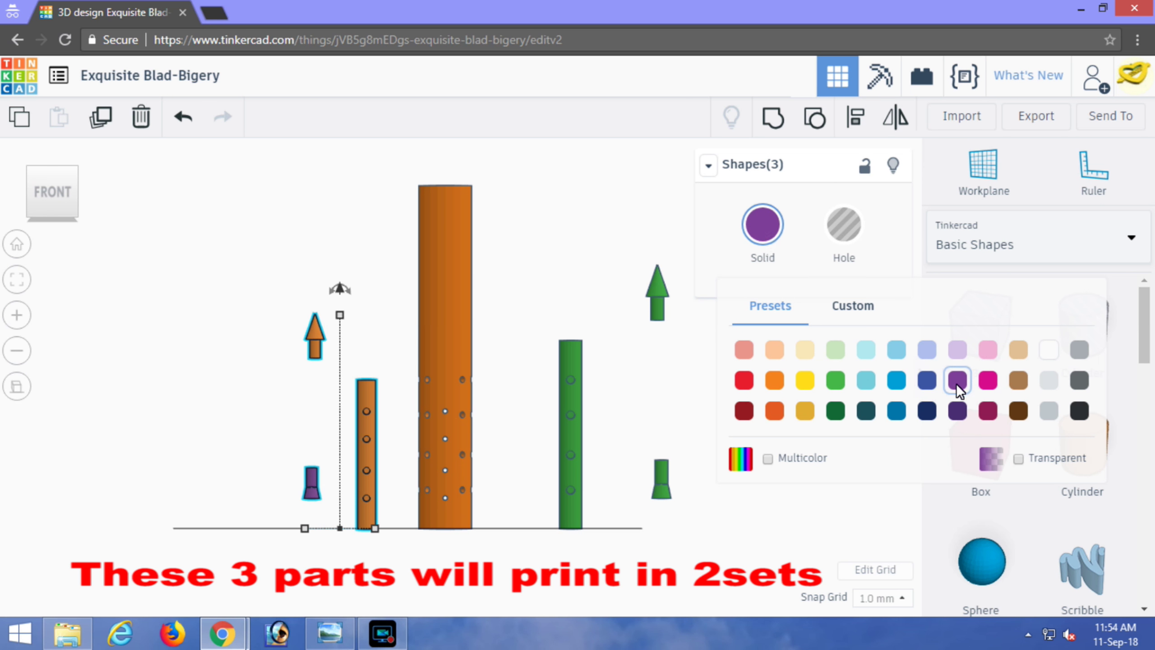
left_click(925, 380)
left_click(858, 481)
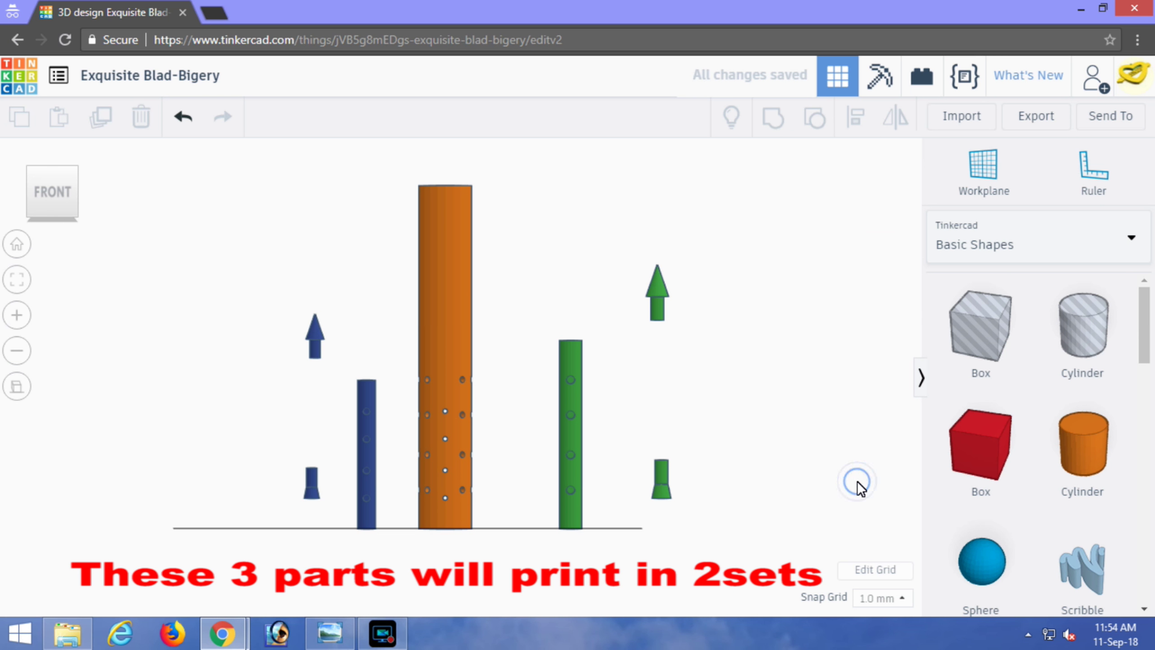
- Examine from the front and back how the blue set's pegs match the holes in the large tube
scroll(461, 371, "up", 1)
left_click_drag(232, 234, 387, 571)
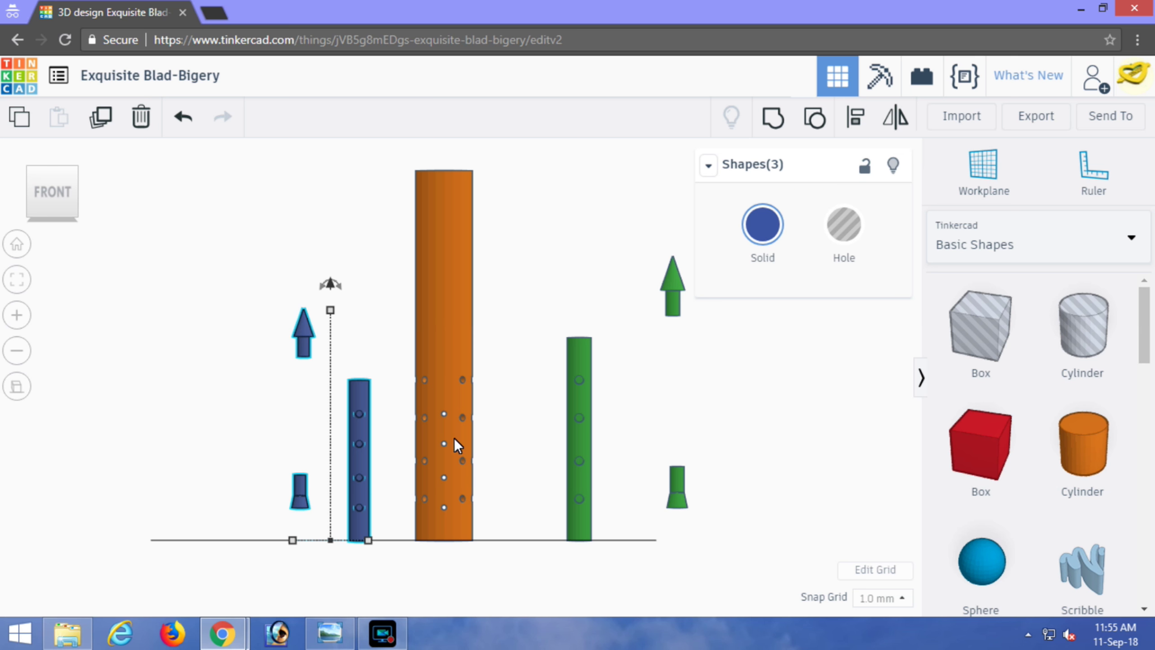
scroll(446, 417, "up", 3)
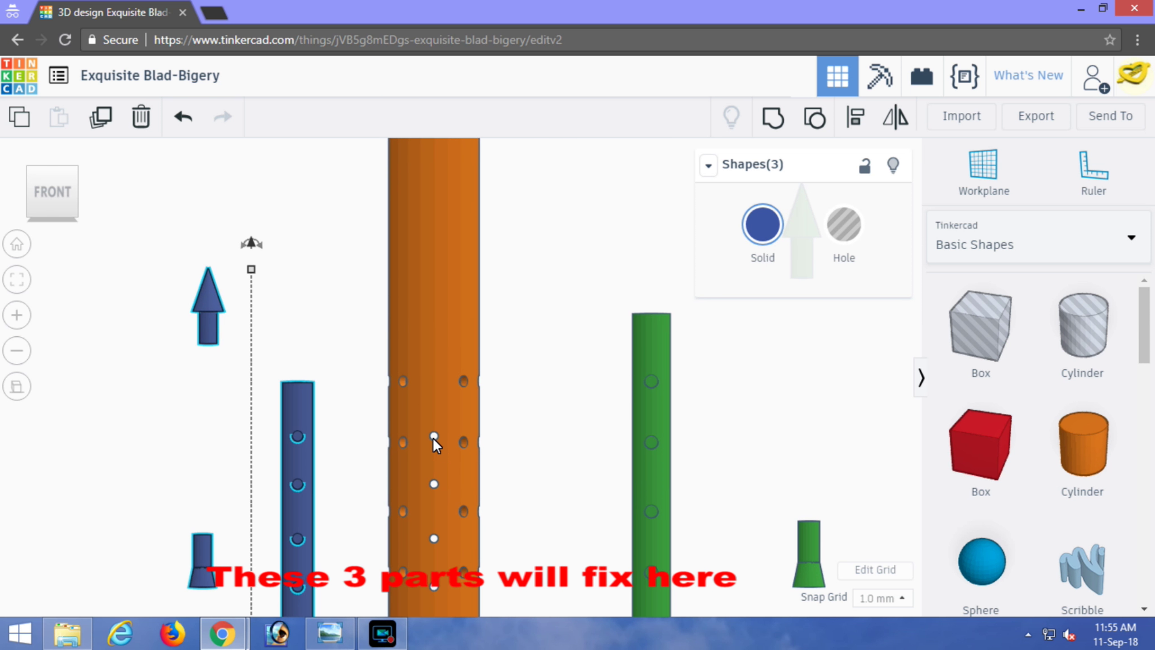
right_click_drag(570, 383, 67, 401)
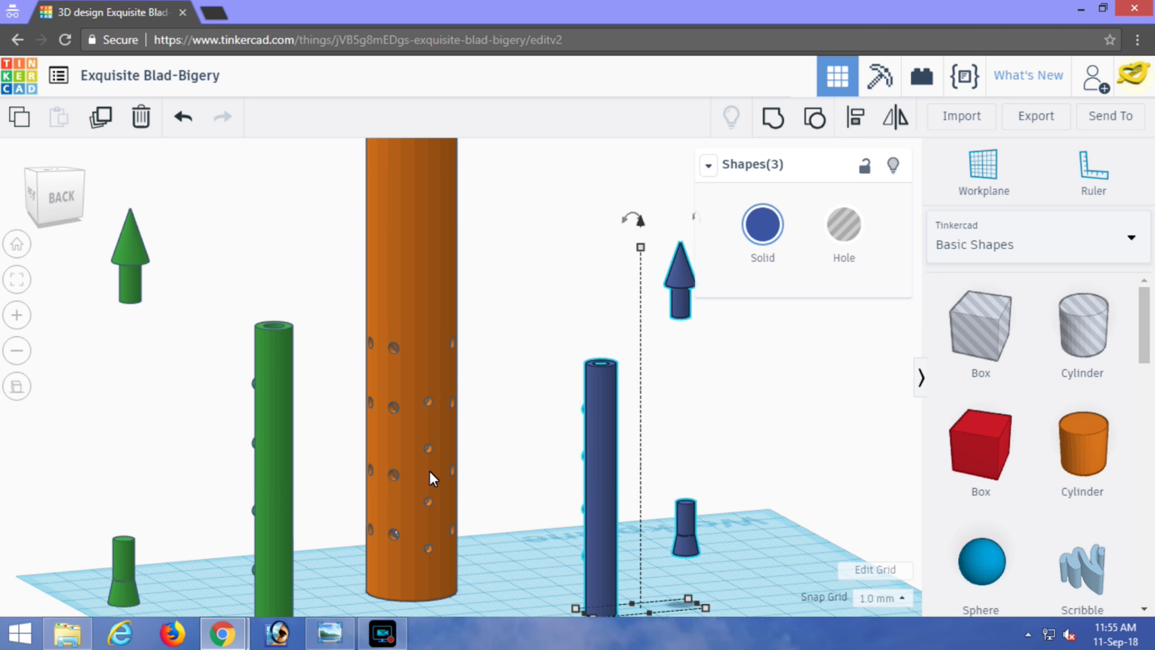
right_click_drag(538, 455, 921, 436)
right_click_drag(645, 478, 761, 504)
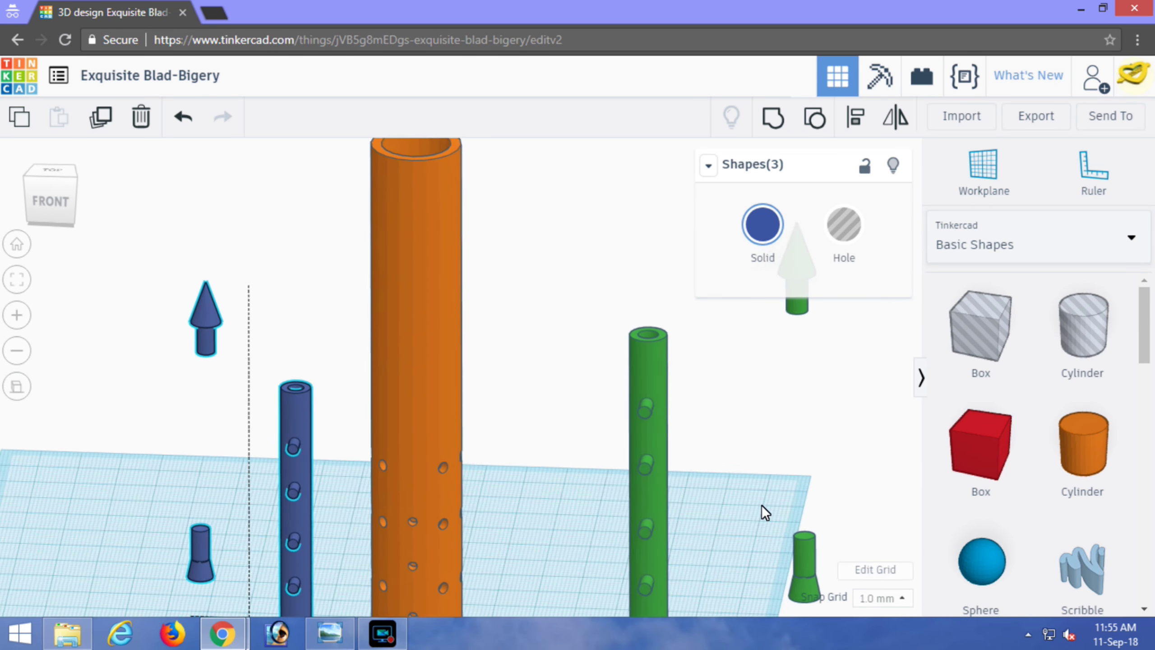
left_click(46, 205)
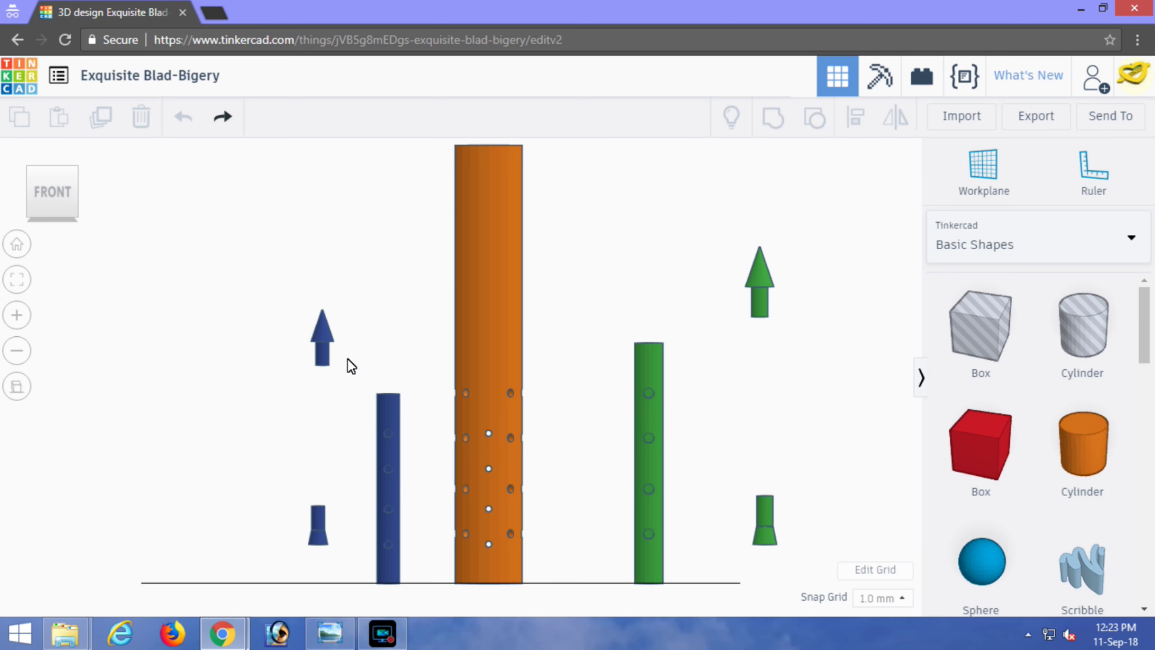
- Check the height of the large orange tube
left_click(504, 258)
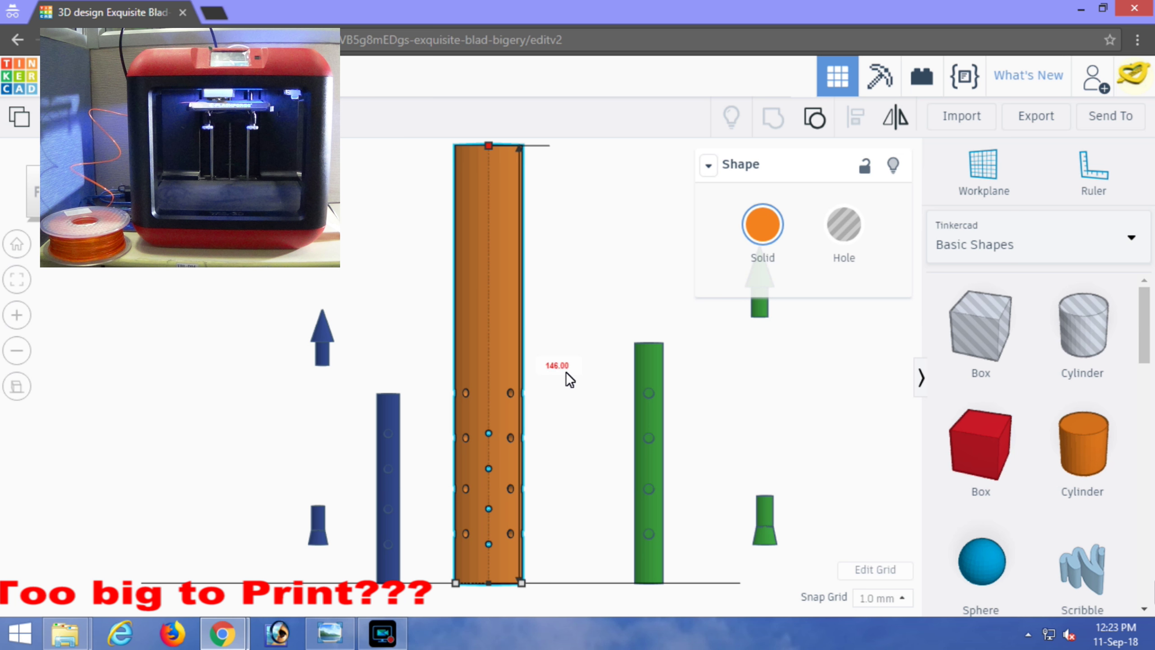
left_click(594, 411)
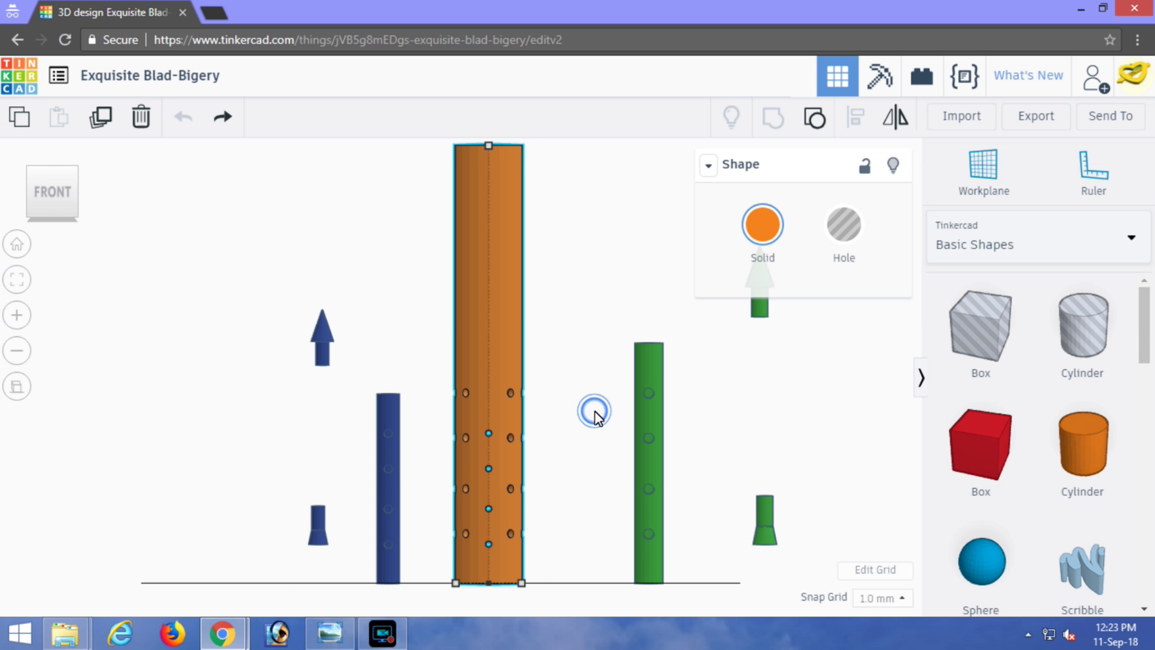
left_click(586, 381)
- Hide the three blue parts and the three green parts, leaving only the large orange tube displayed
left_click_drag(238, 214, 415, 603)
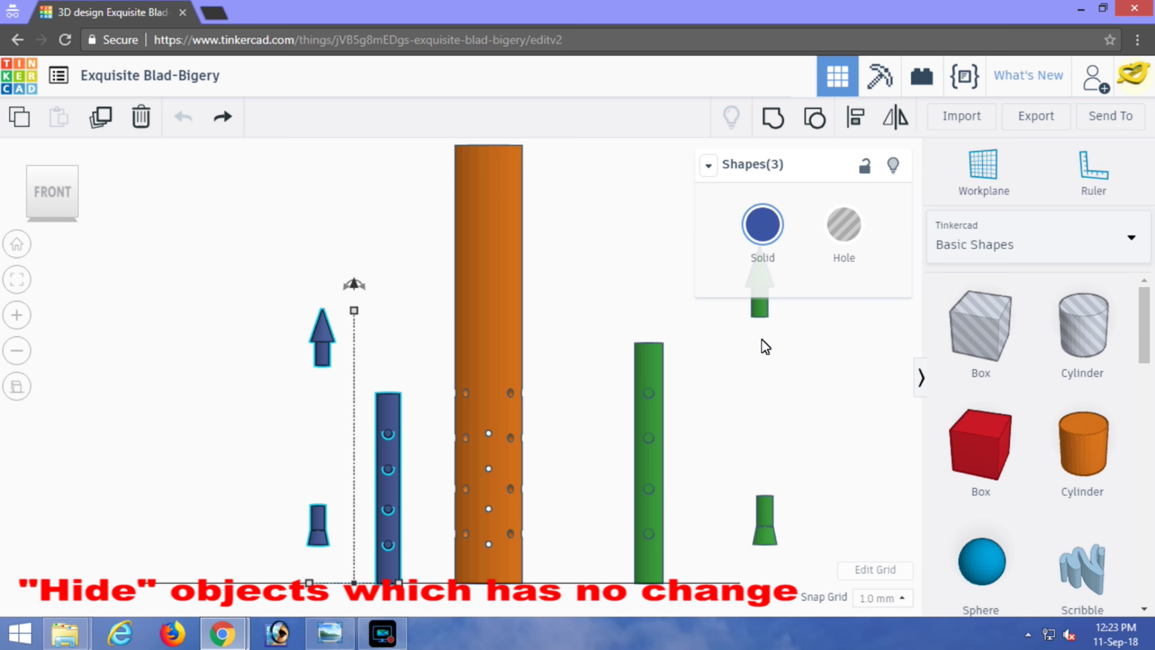
left_click(894, 165)
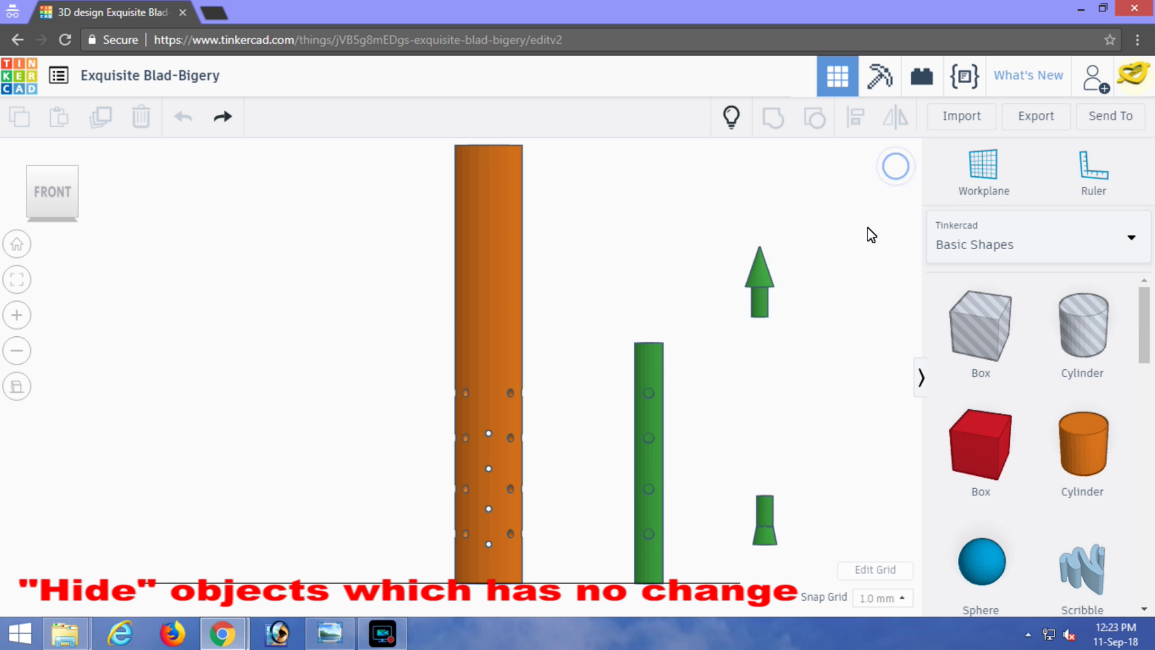
left_click_drag(595, 175, 802, 609)
left_click(897, 166)
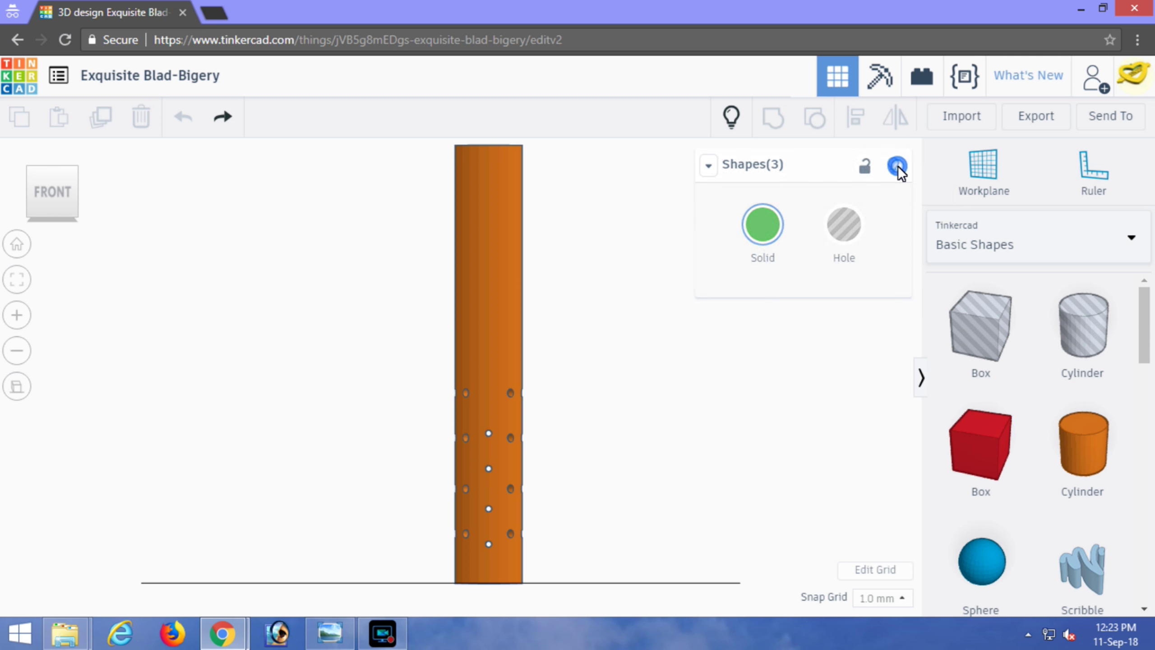
- Place a solid box on the workplane beside the large orange tube
scroll(603, 458, "down", 5)
right_click_drag(611, 404, 410, 339)
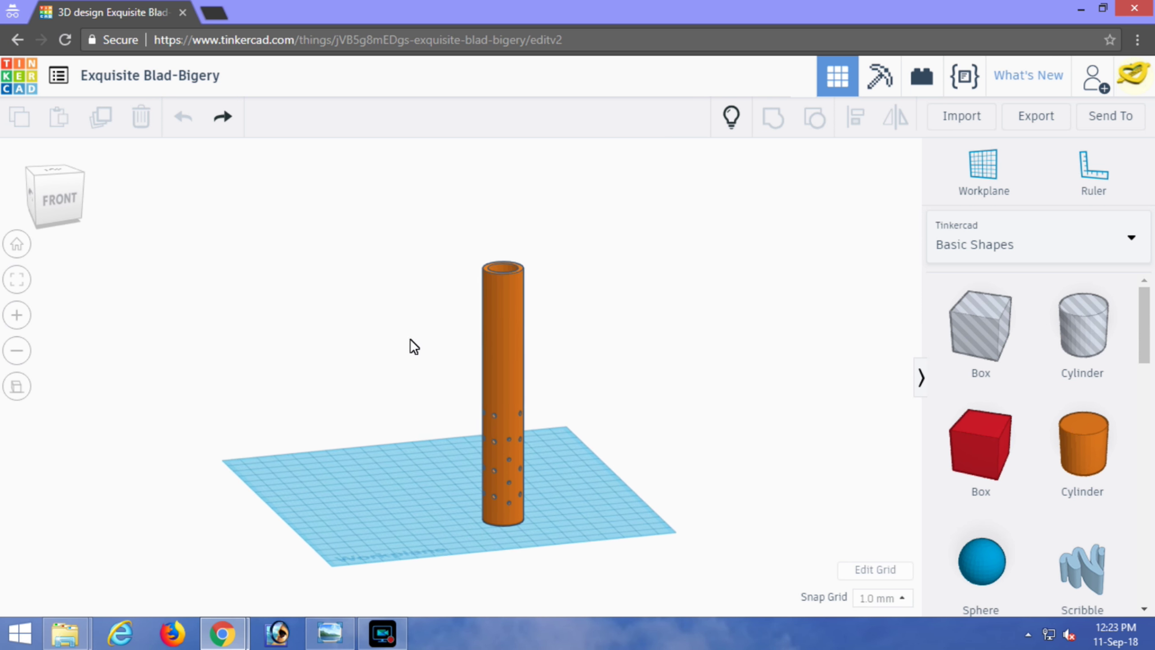
left_click(57, 198)
right_click_drag(498, 354, 496, 391)
left_click_drag(987, 449, 550, 521)
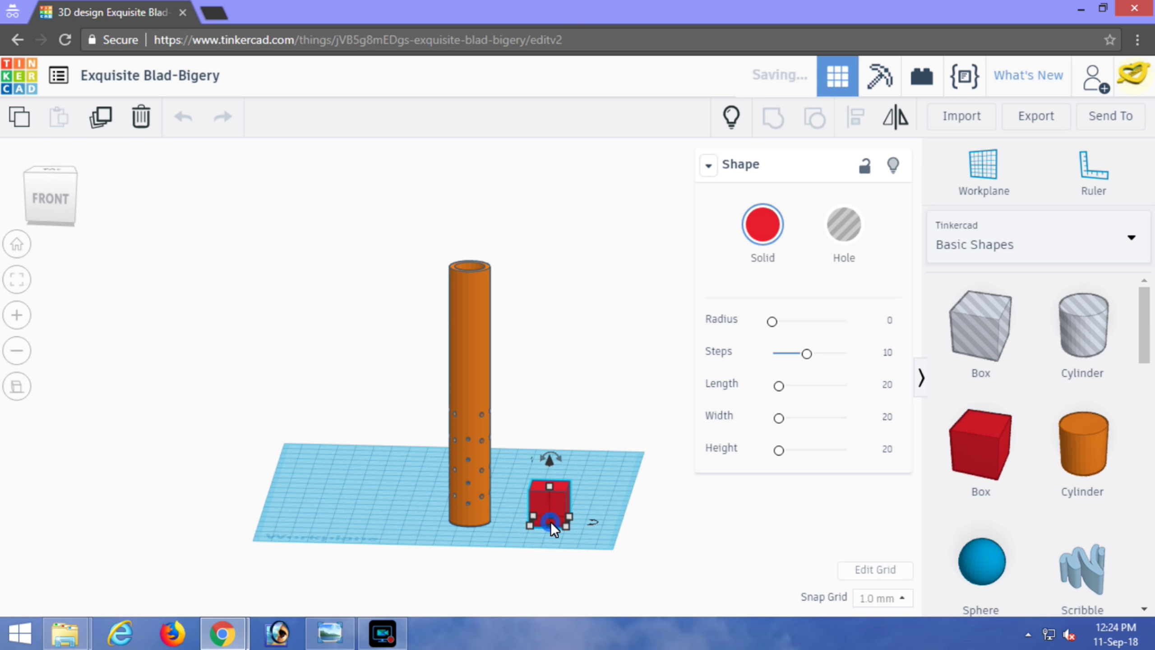
- Widen the red box to about 56 mm and extend its depth beyond both sides of the orange tube
left_click(62, 210)
scroll(599, 475, "up", 2)
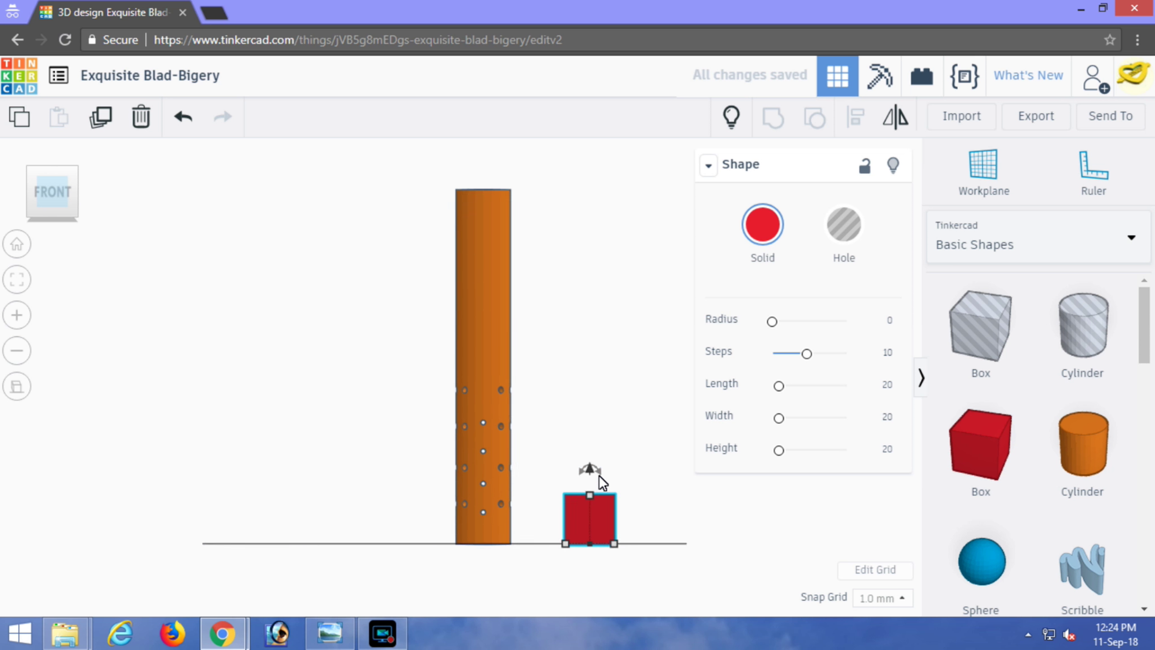
left_click_drag(630, 558, 721, 558)
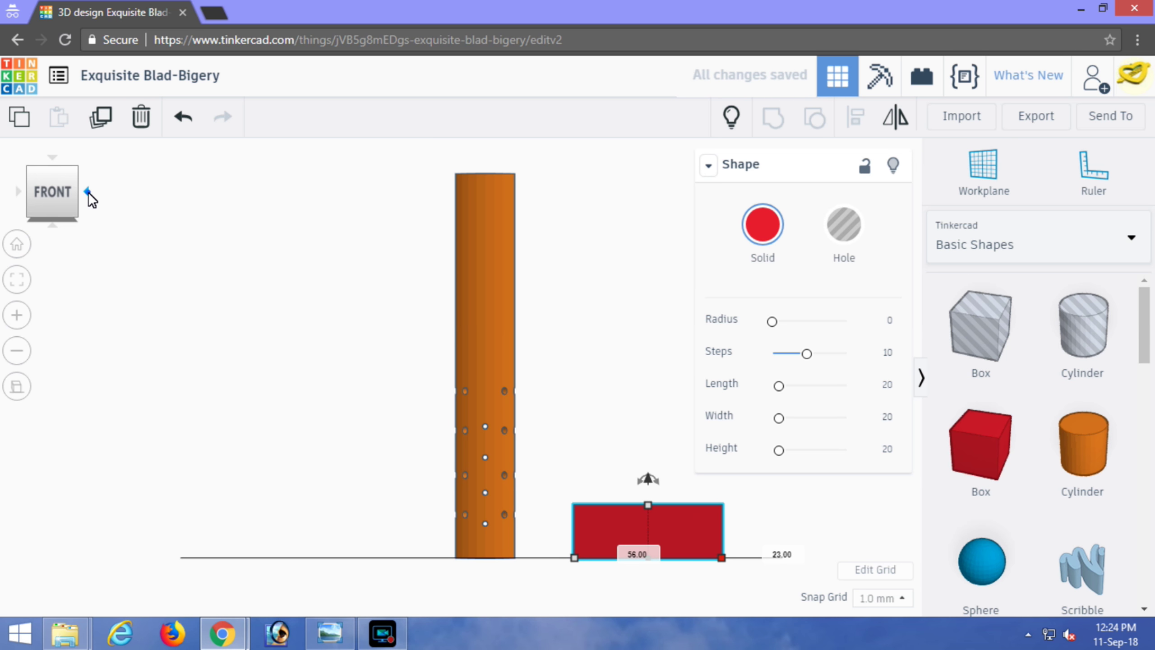
left_click(88, 191)
left_click_drag(370, 558, 404, 526)
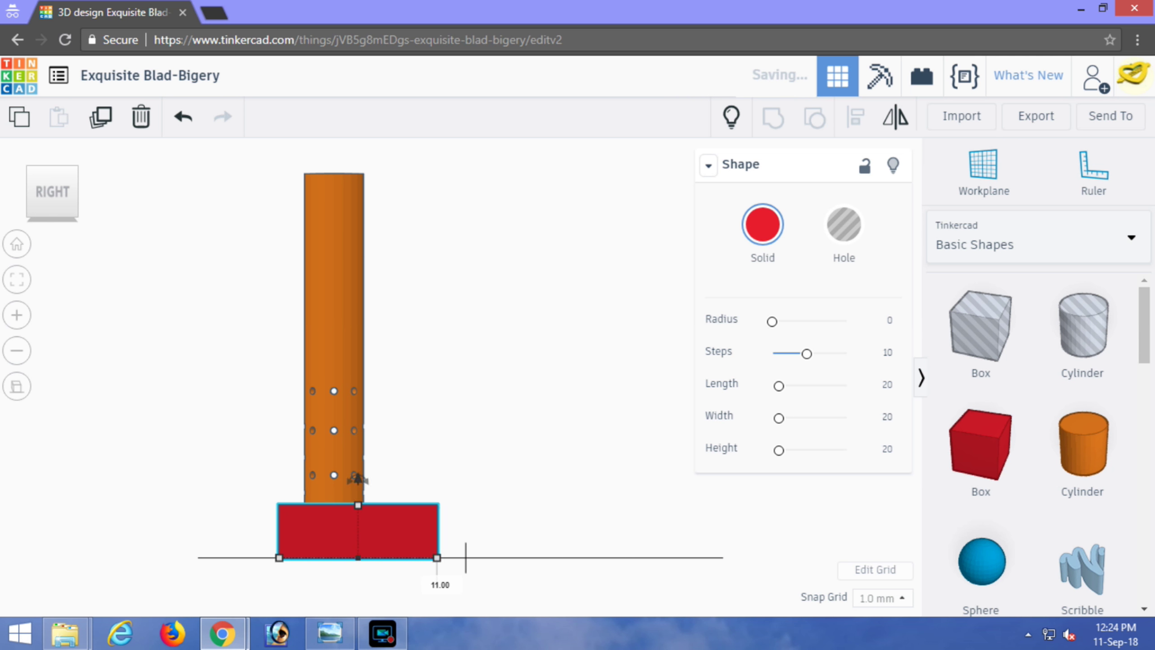
left_click(19, 191)
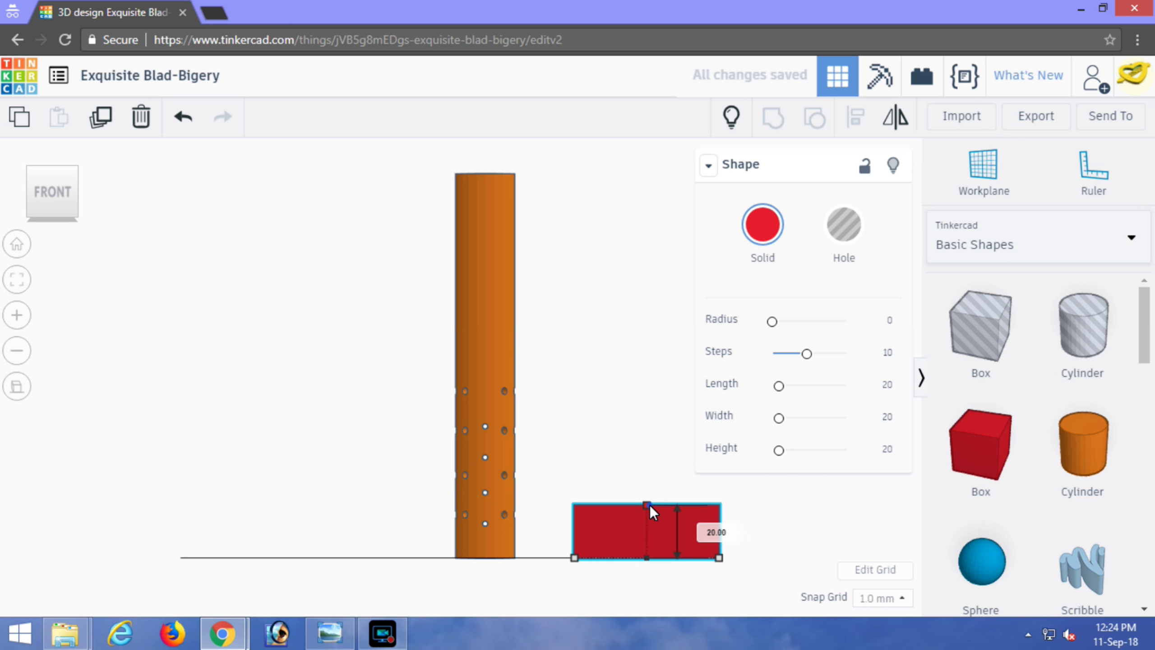
- Move the red box sideways up against the tube's base and set its height to 35 mm
left_click_drag(651, 528, 589, 529)
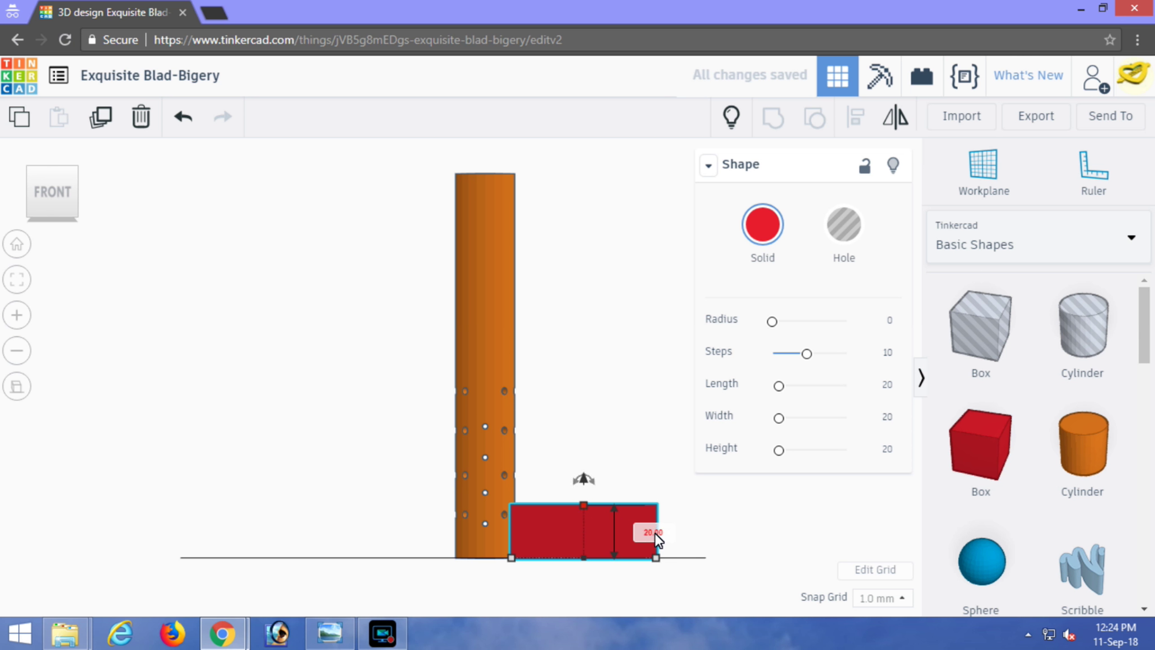
scroll(655, 533, "up", 2)
left_click(700, 566)
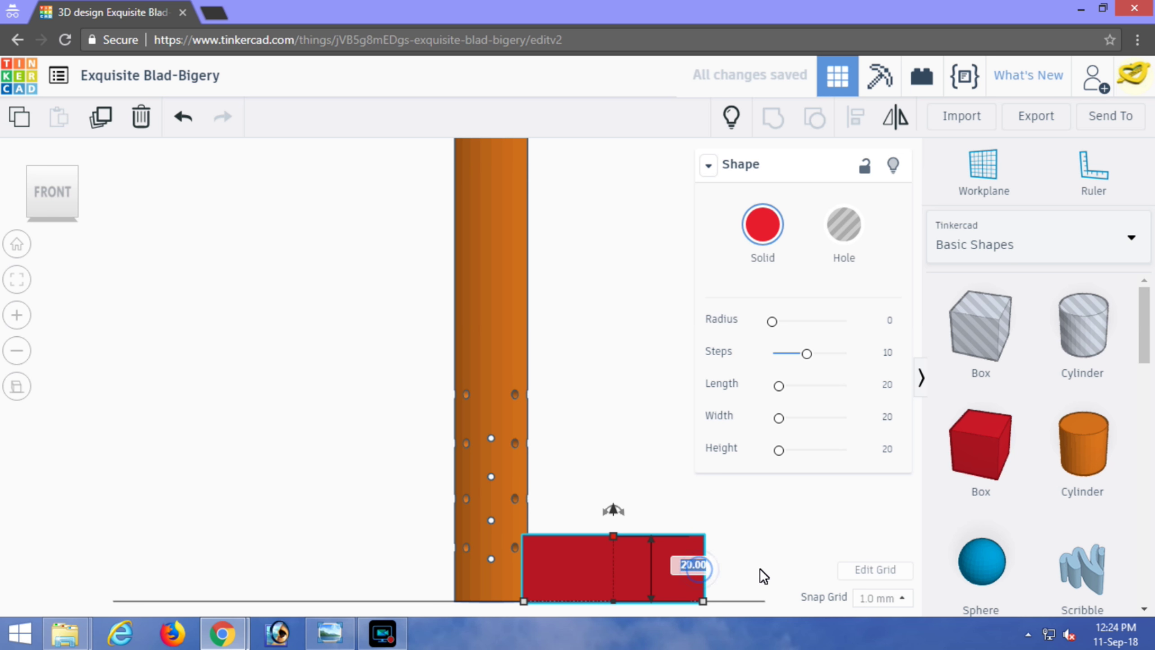
type("35")
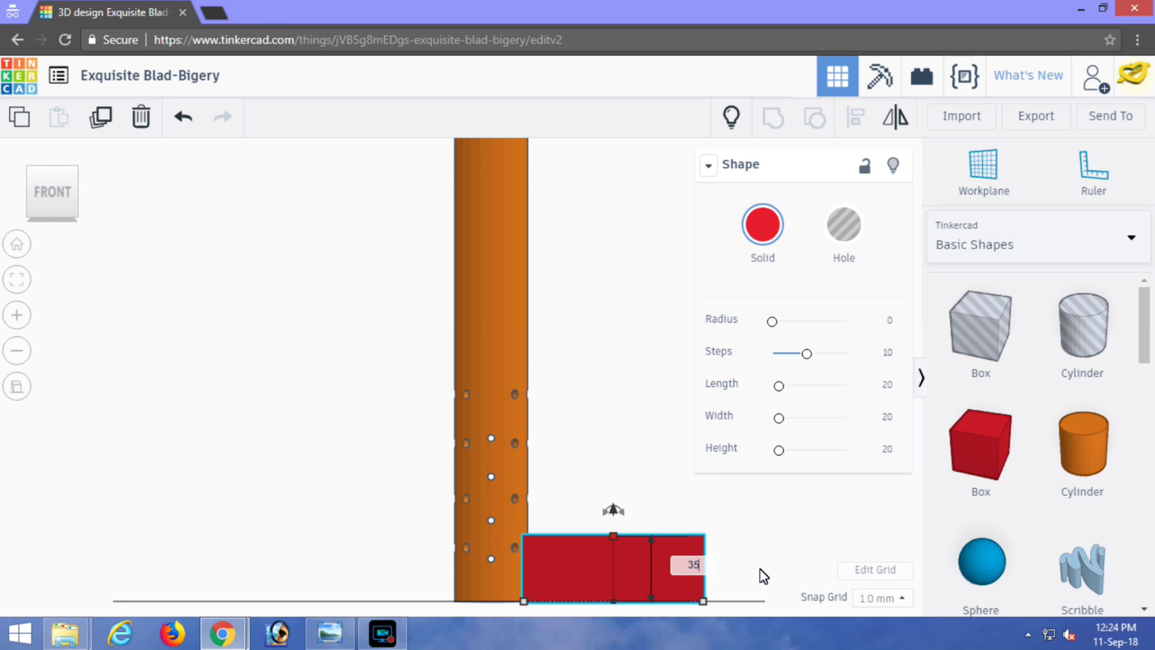
key("Return")
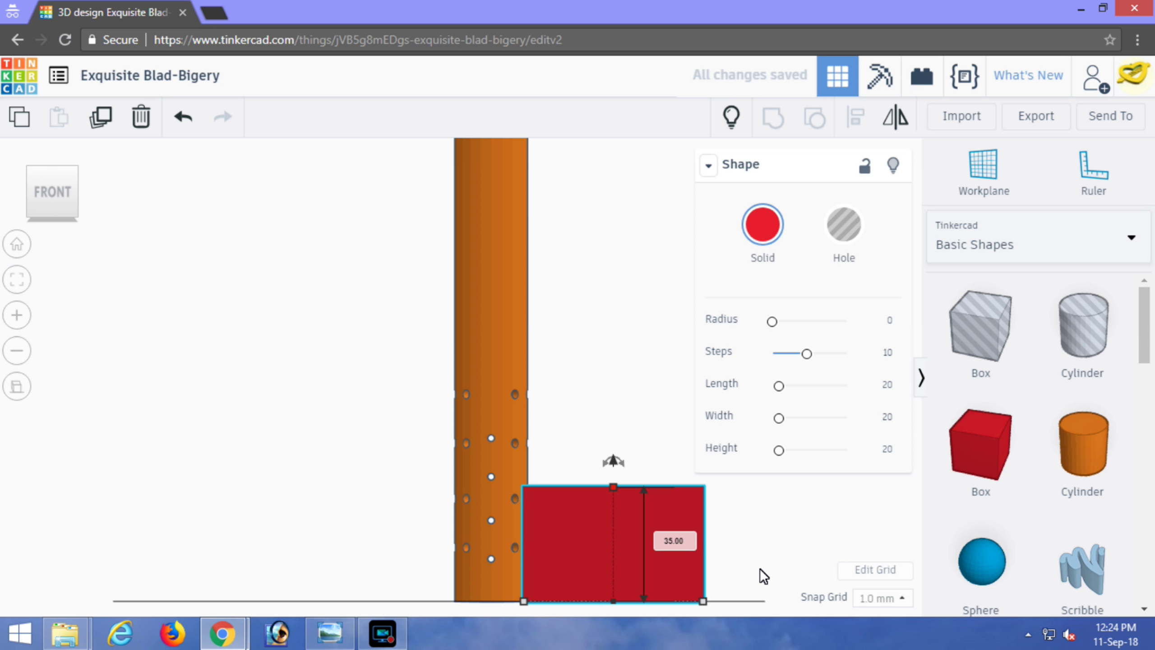
- Move the red box over the lower end of the orange tube so that it encloses the base, and check its placement
left_click_drag(601, 542, 478, 539)
right_click_drag(678, 483, 484, 541)
right_click_drag(587, 519, 649, 473)
left_click(61, 191)
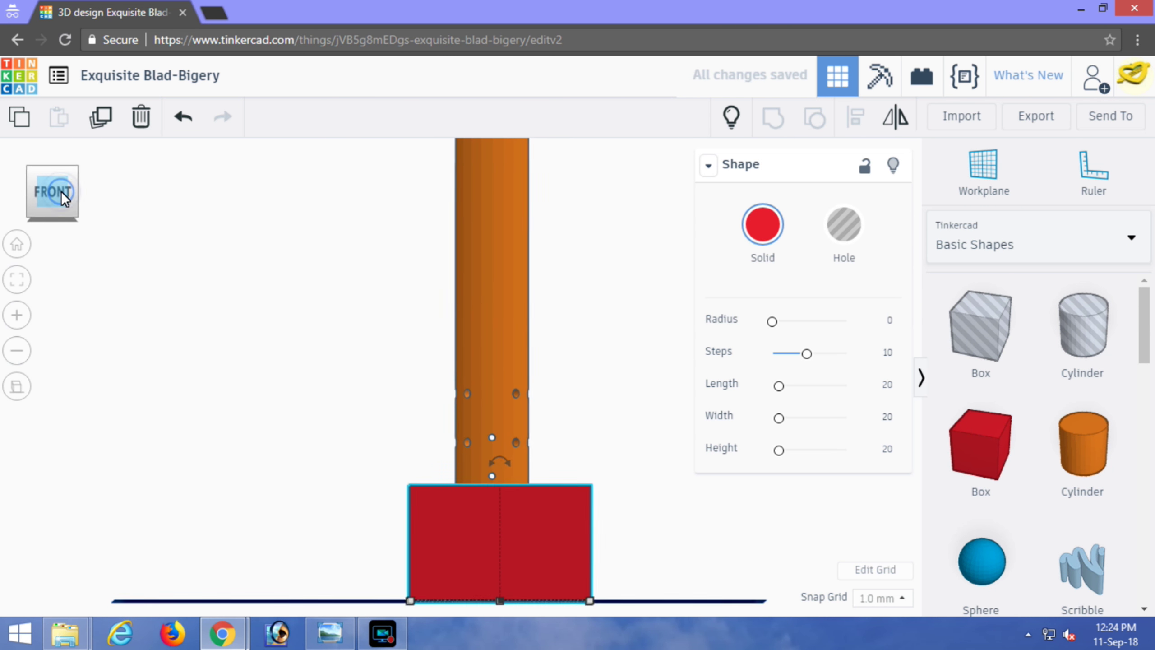